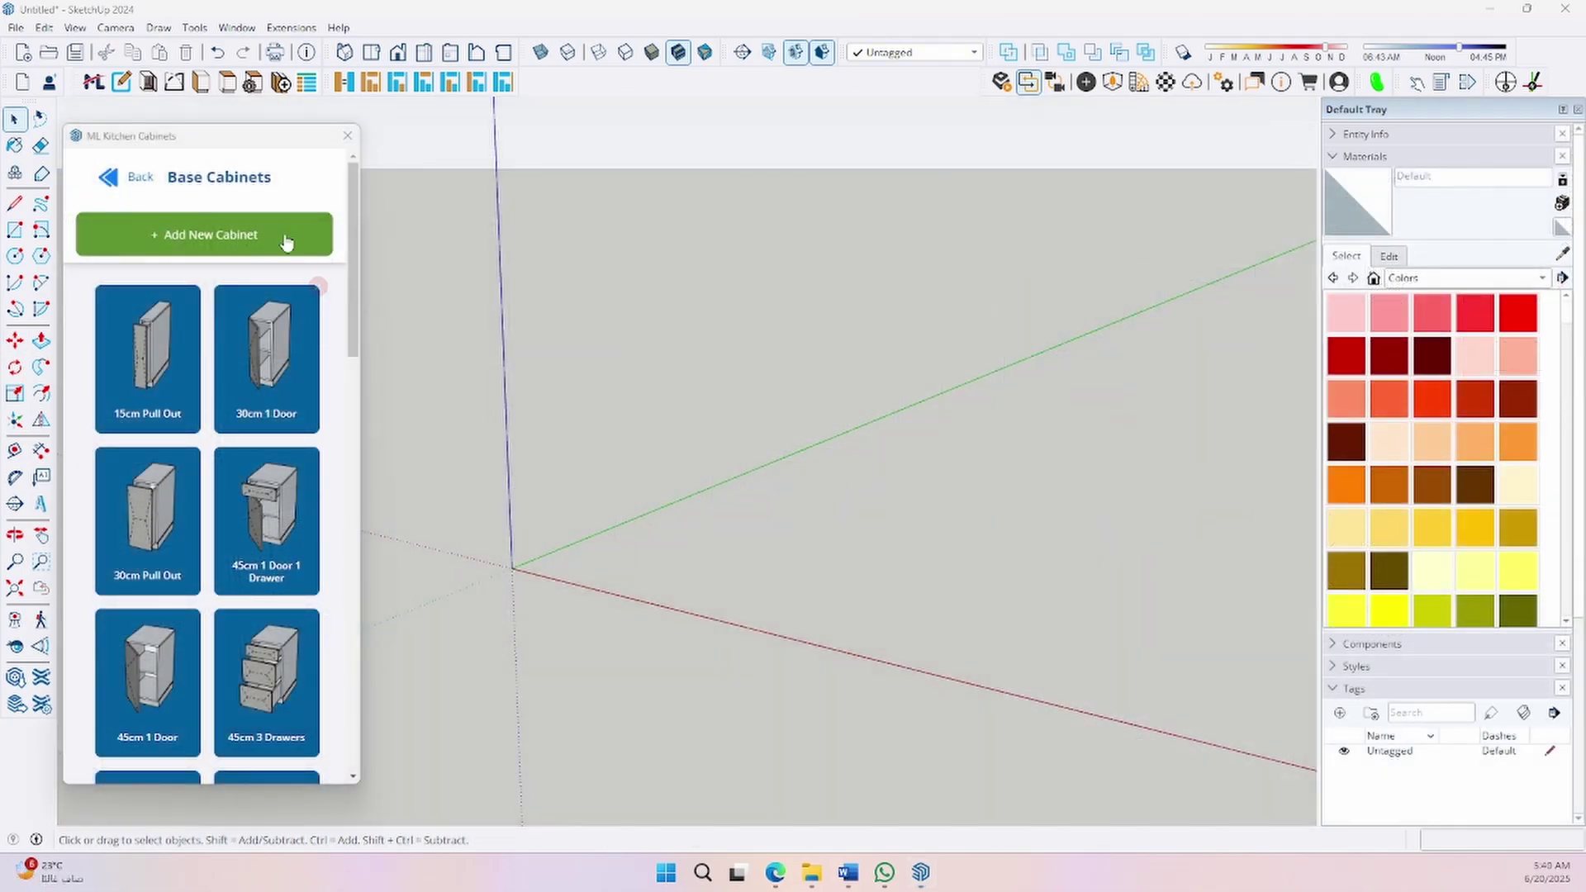
- Give the new base cabinet preview a dark A423 door and A442 wood-grain panels
{"action": "left_click", "coordinate": [285, 241]}
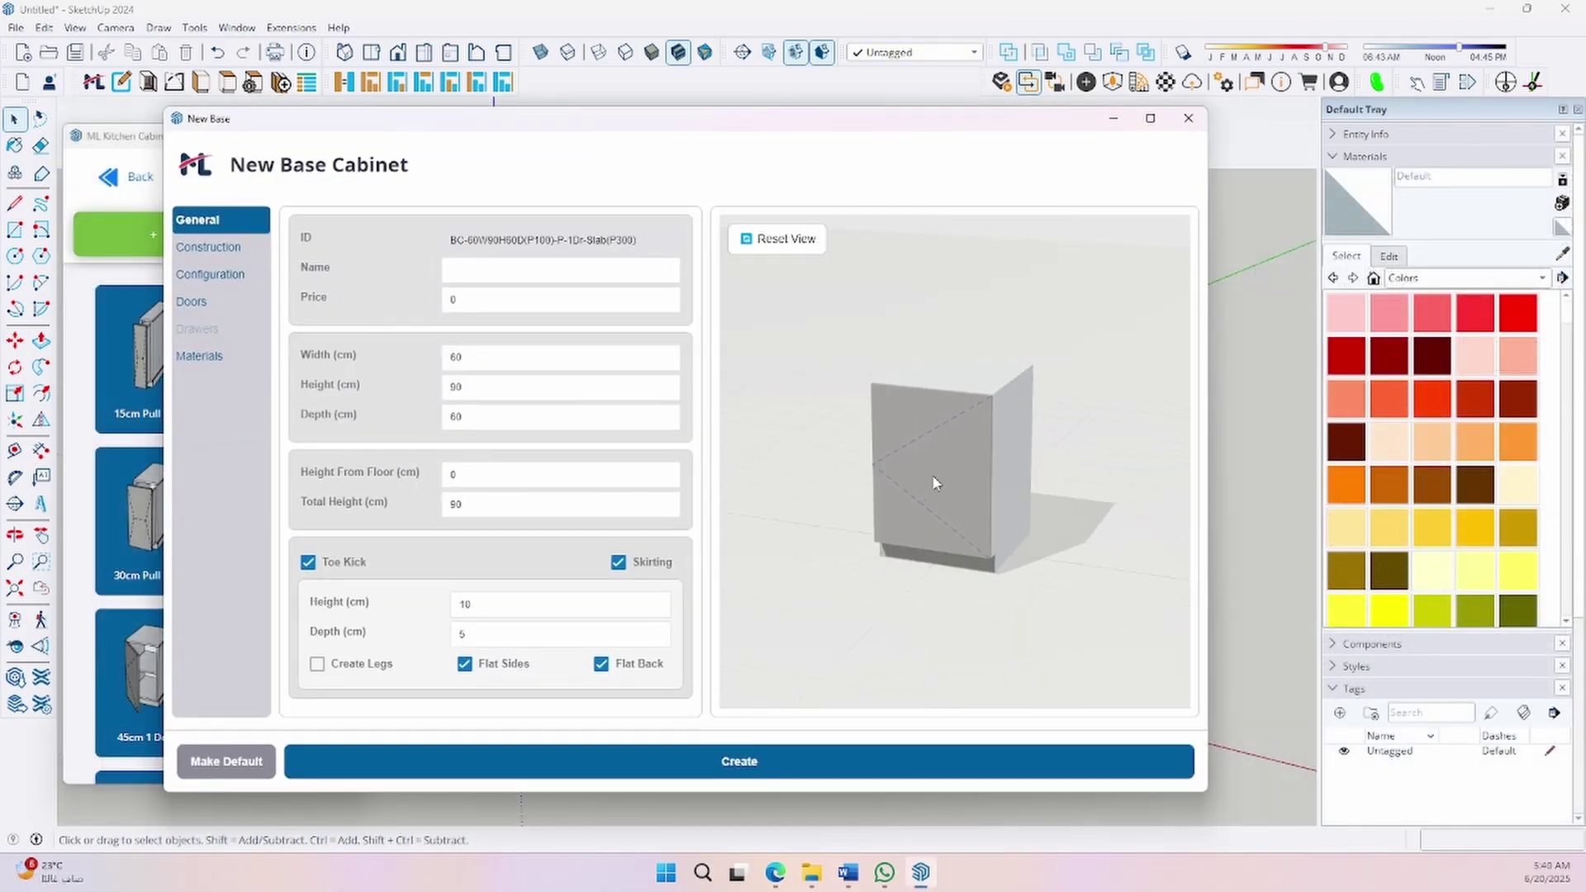
{"action": "left_click_drag", "start_coordinate": [935, 483], "coordinate": [943, 471]}
{"action": "scroll", "coordinate": [912, 396], "scroll_direction": "up", "scroll_amount": 2}
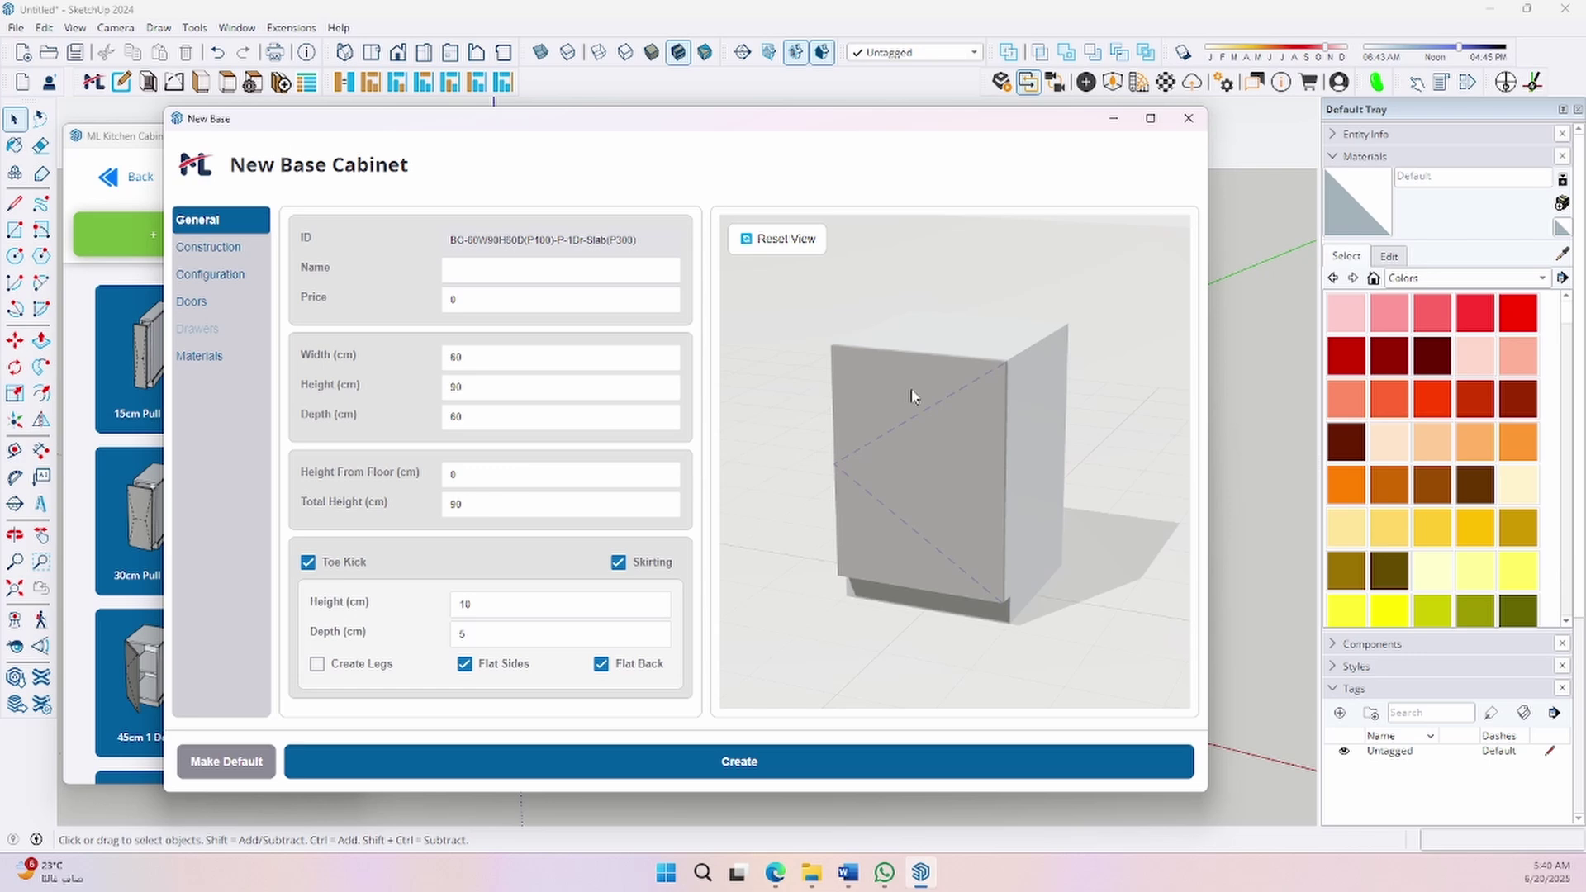
{"action": "left_click_drag", "start_coordinate": [876, 407], "coordinate": [996, 401]}
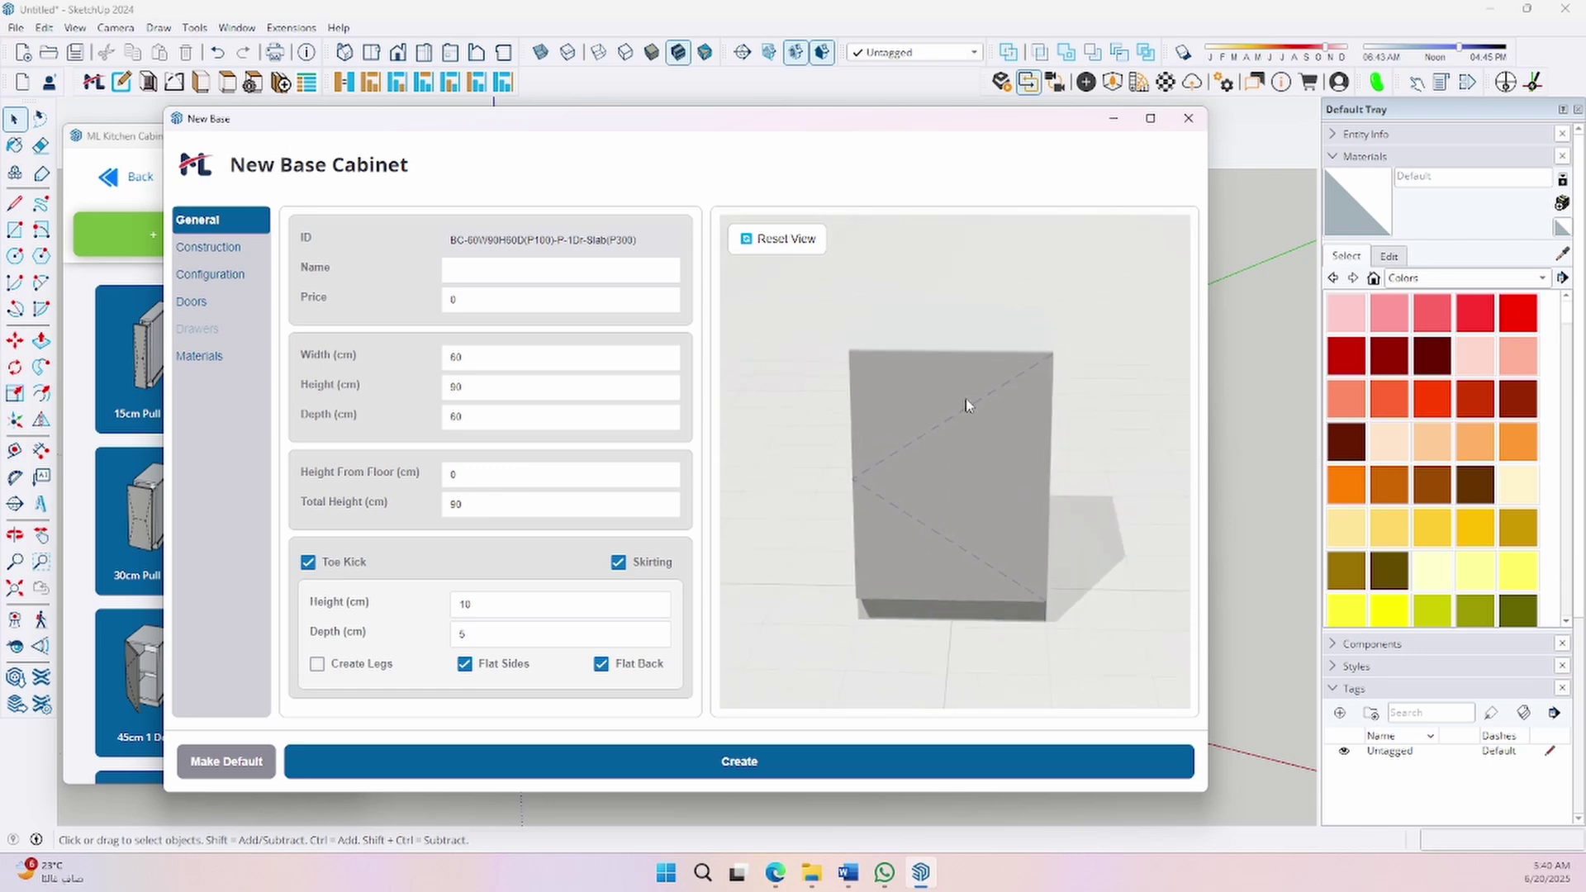
{"action": "left_click", "coordinate": [227, 366]}
{"action": "left_click", "coordinate": [517, 468]}
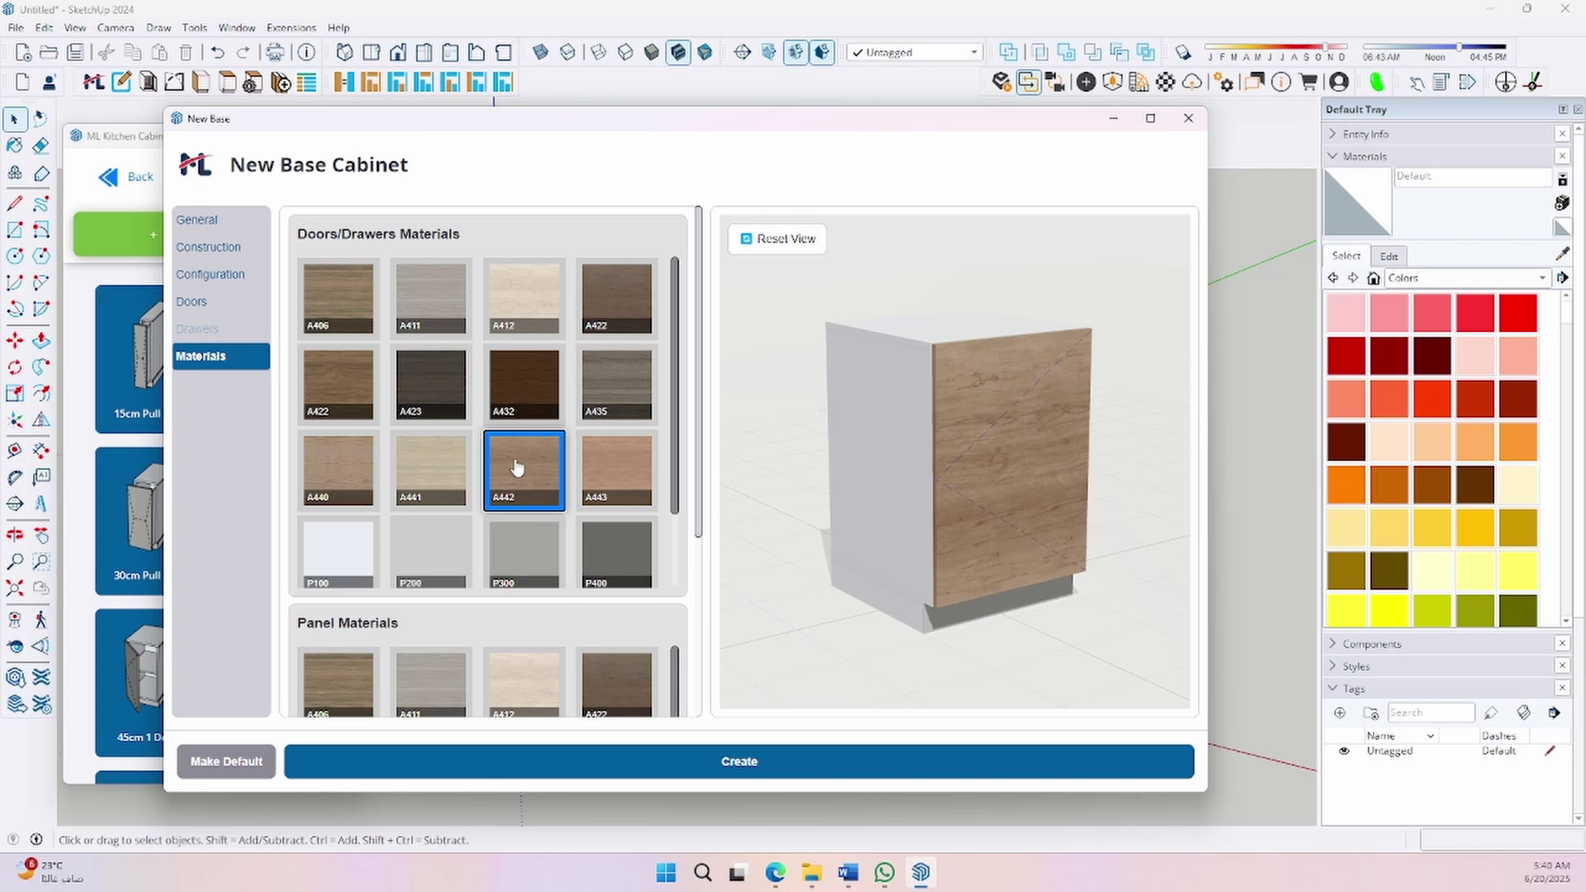
{"action": "left_click", "coordinate": [447, 387]}
{"action": "scroll", "coordinate": [472, 499], "scroll_direction": "down", "scroll_amount": 1}
{"action": "scroll", "coordinate": [501, 551], "scroll_direction": "down", "scroll_amount": 3}
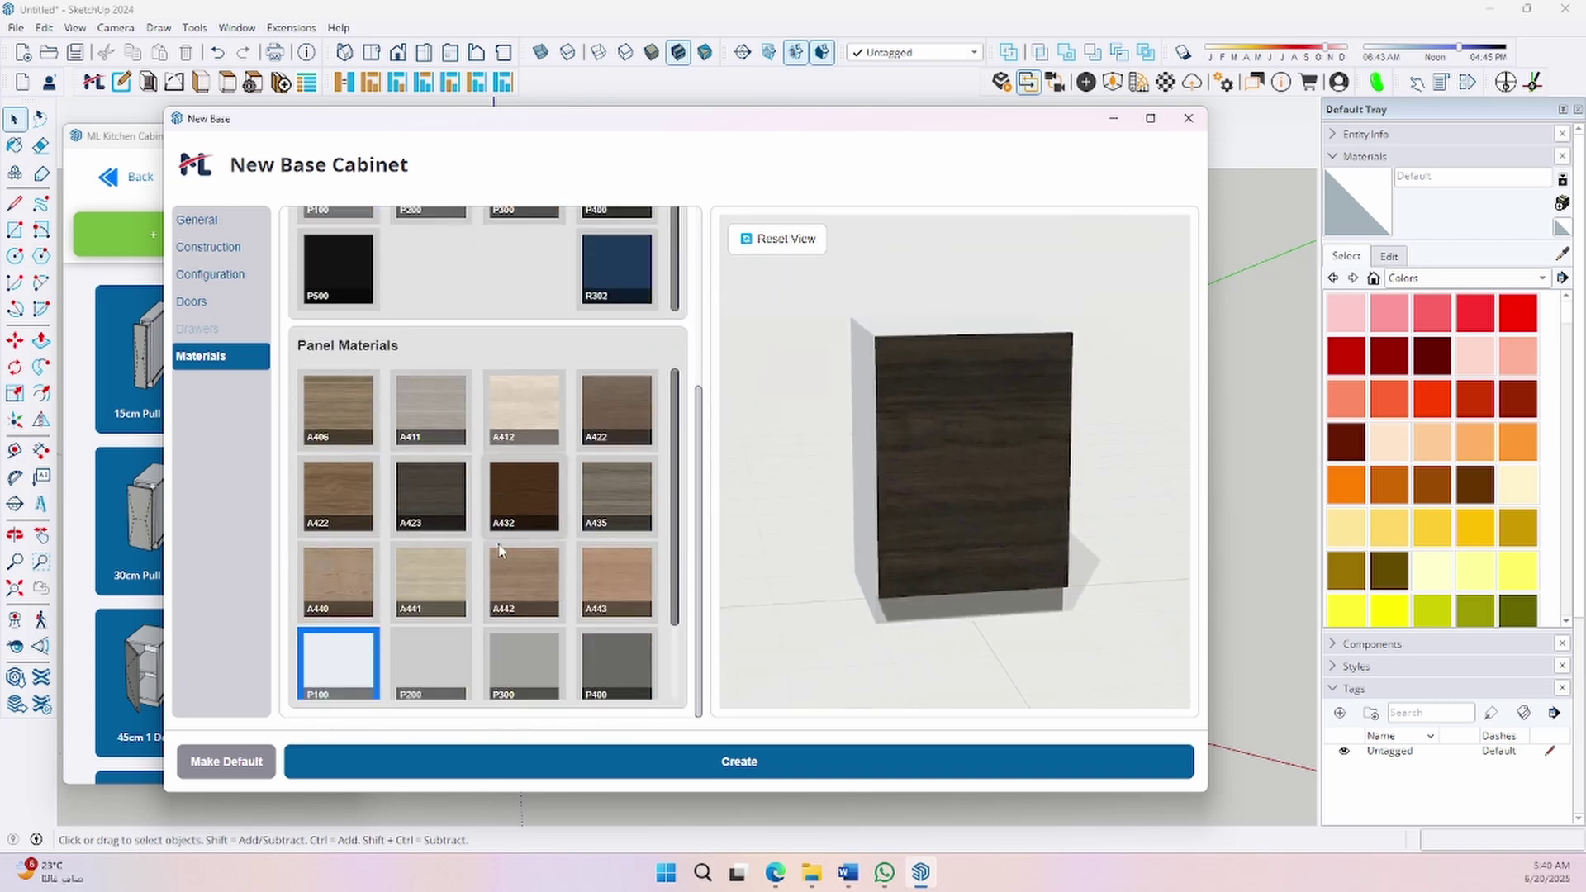
{"action": "left_click", "coordinate": [514, 581]}
- Fit the cabinet door with a long bar handle from the Door Handles grid
{"action": "left_click", "coordinate": [213, 304]}
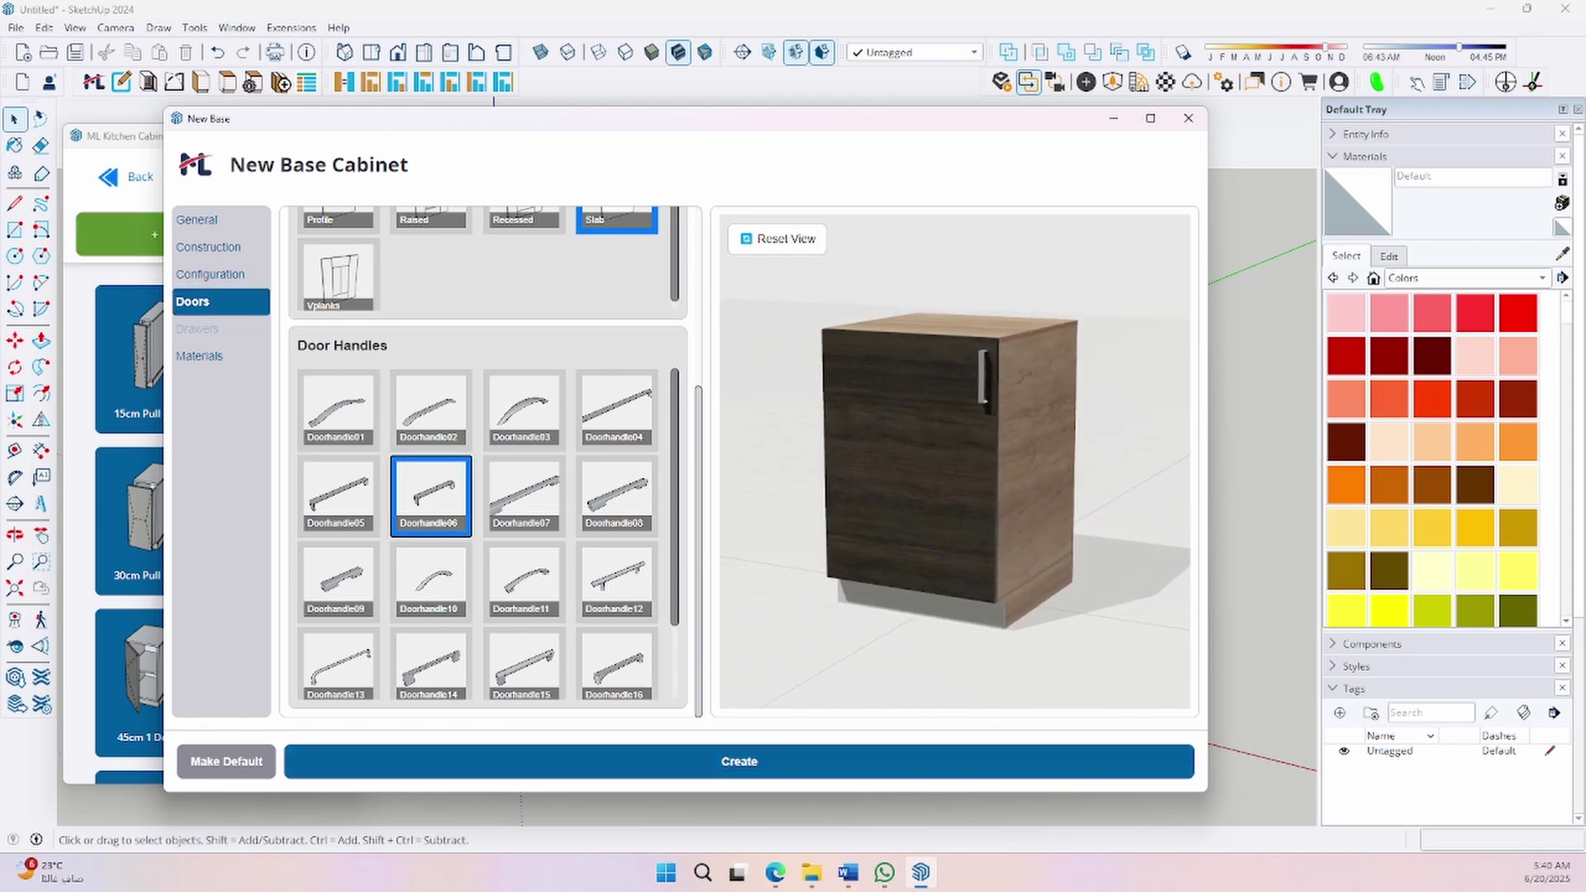
{"action": "left_click", "coordinate": [526, 496]}
{"action": "scroll", "coordinate": [436, 555], "scroll_direction": "down", "scroll_amount": 2}
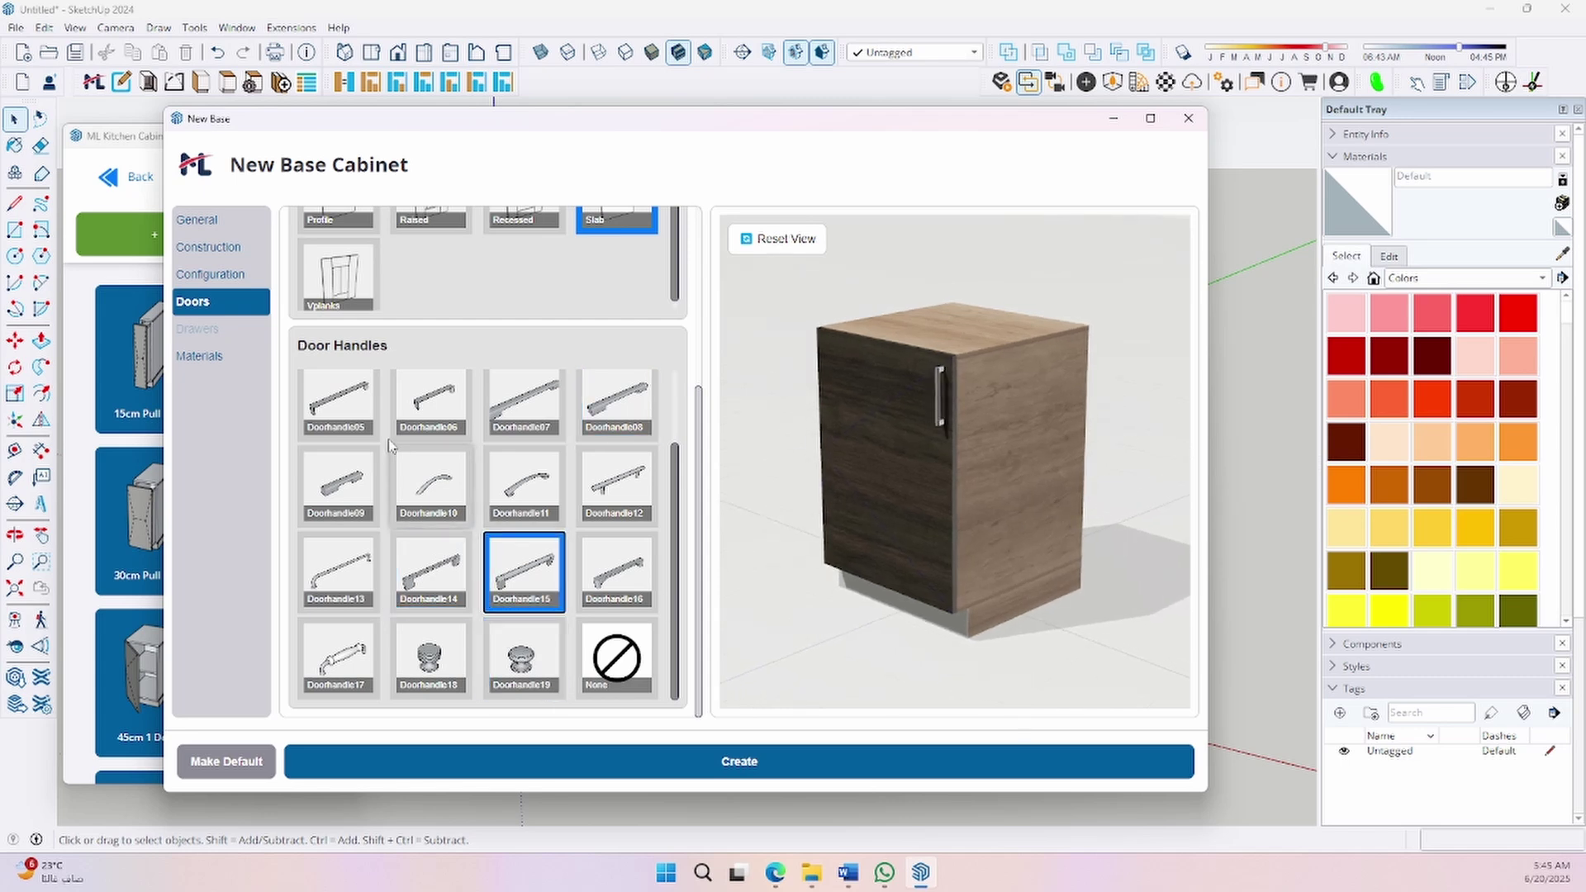
- Place the single-door dark-wood base cabinet in the model and view it
{"action": "left_click", "coordinate": [211, 276]}
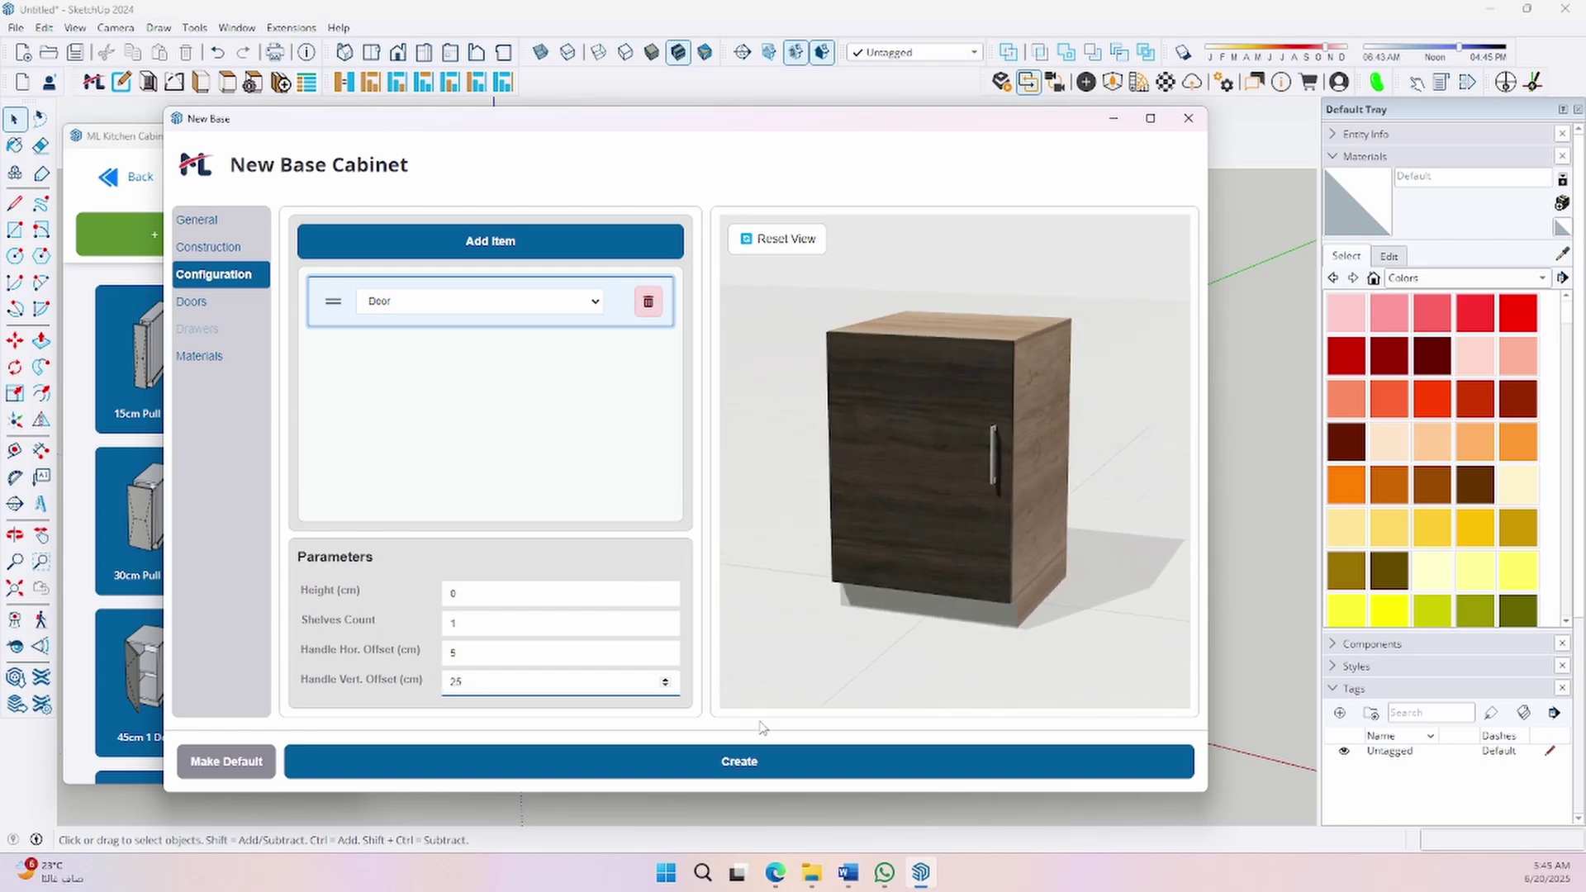
{"action": "left_click", "coordinate": [760, 759]}
{"action": "scroll", "coordinate": [533, 522], "scroll_direction": "up", "scroll_amount": 3}
{"action": "mouse_move", "coordinate": [533, 520]}
{"action": "middle_mouse_down"}
{"action": "mouse_move", "coordinate": [694, 512]}
{"action": "mouse_move", "coordinate": [594, 491]}
{"action": "mouse_move", "coordinate": [804, 495]}
{"action": "middle_mouse_up"}
{"action": "scroll", "coordinate": [694, 511], "scroll_direction": "up", "scroll_amount": 2}
{"action": "left_click", "coordinate": [595, 497]}
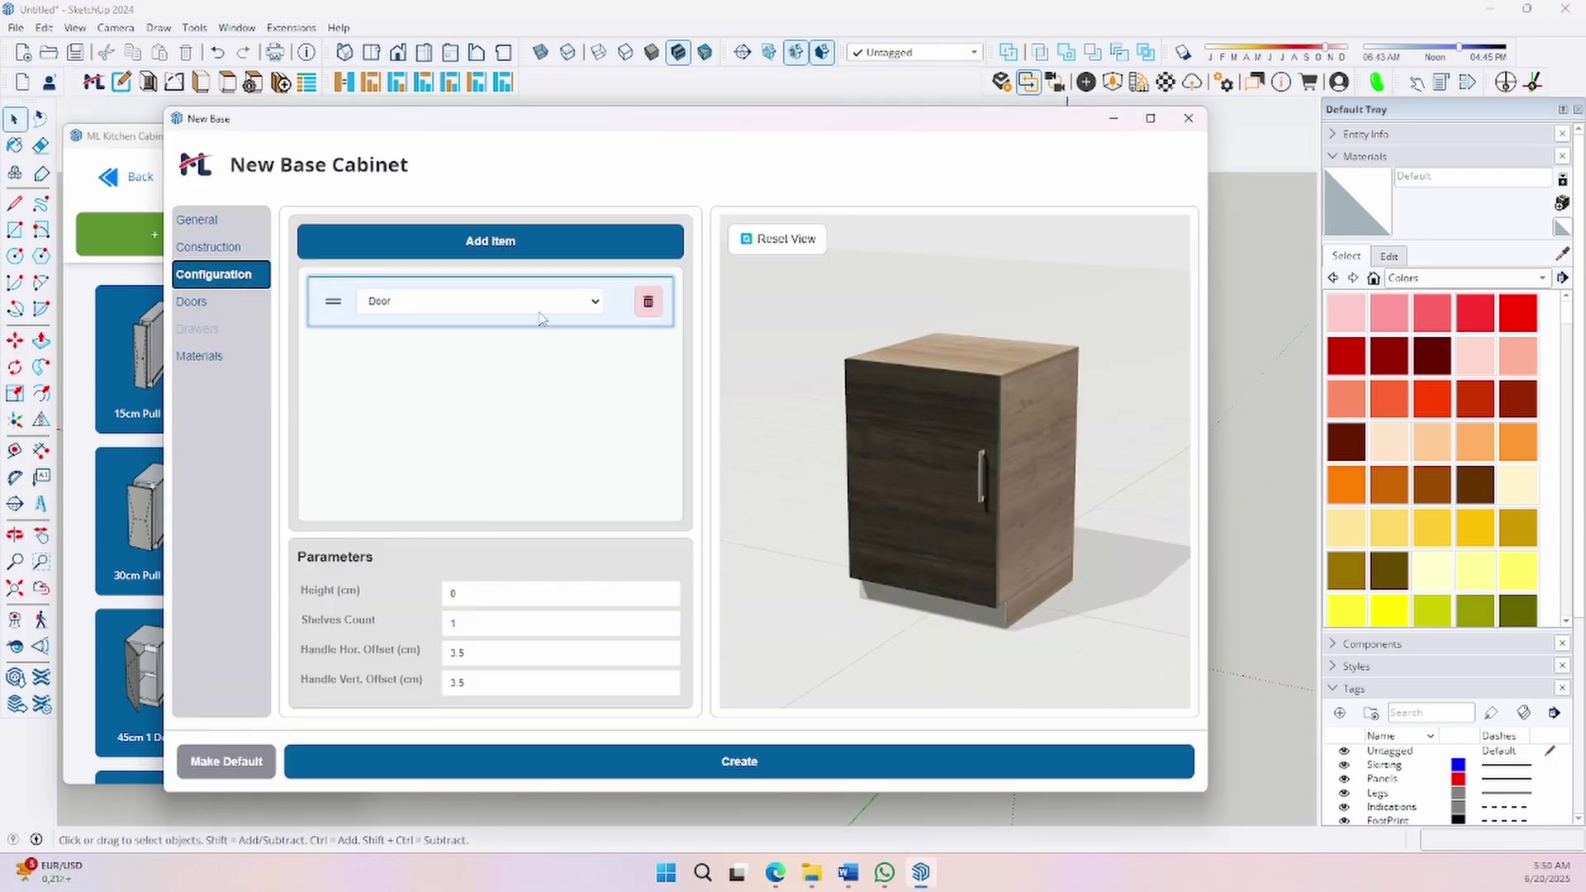
- Add a second front section, make the first a drawer with a handle, and reorder them
{"action": "left_click", "coordinate": [511, 248]}
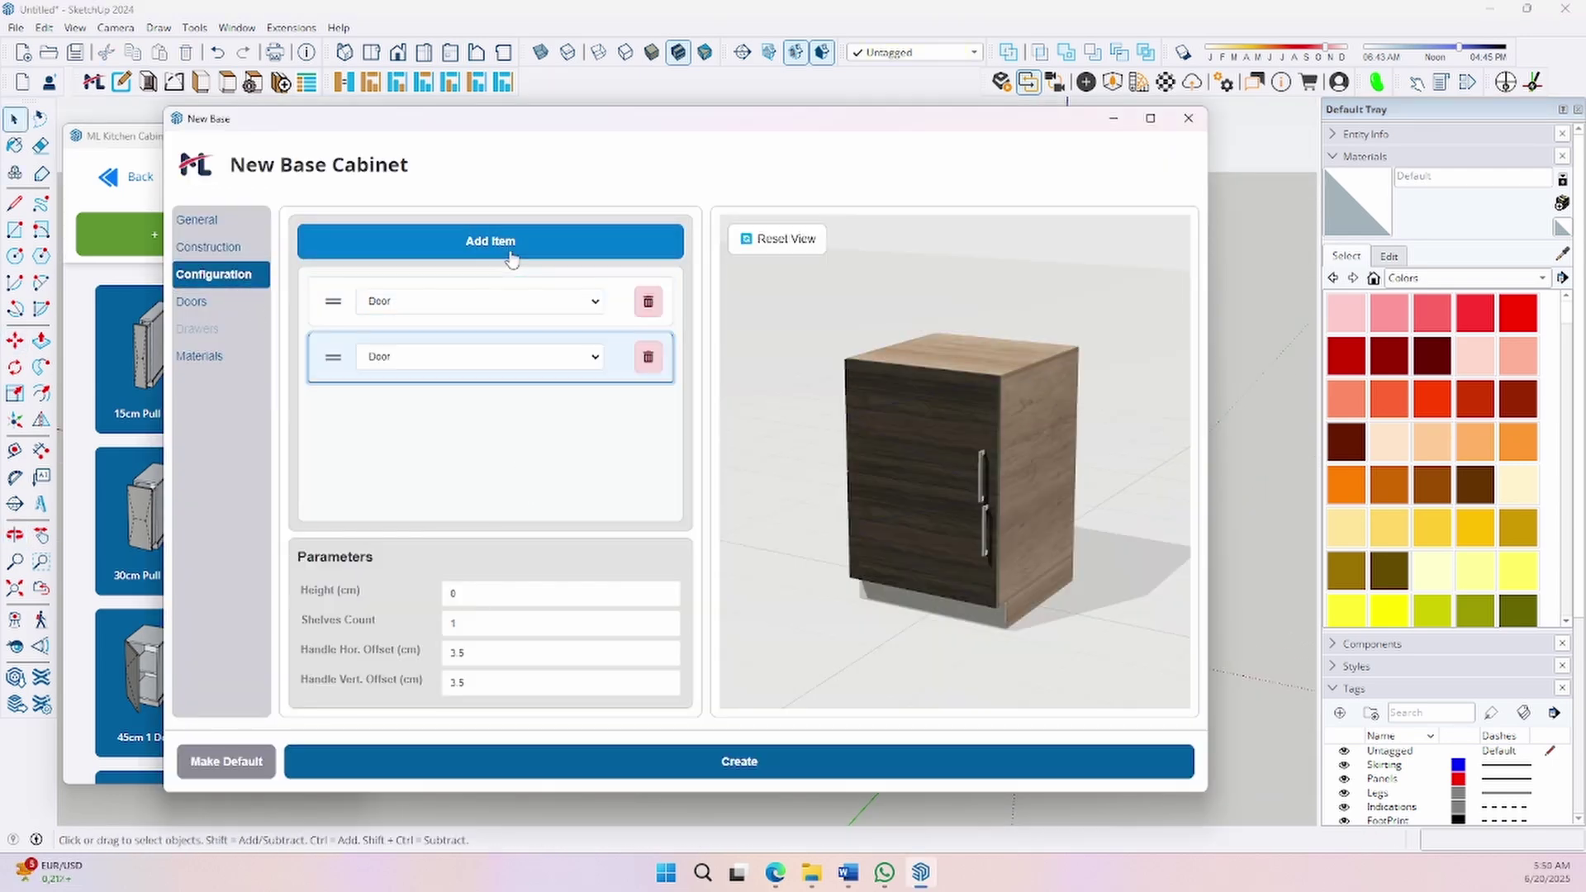
{"action": "left_click", "coordinate": [331, 303]}
{"action": "type", "text": "2.5"}
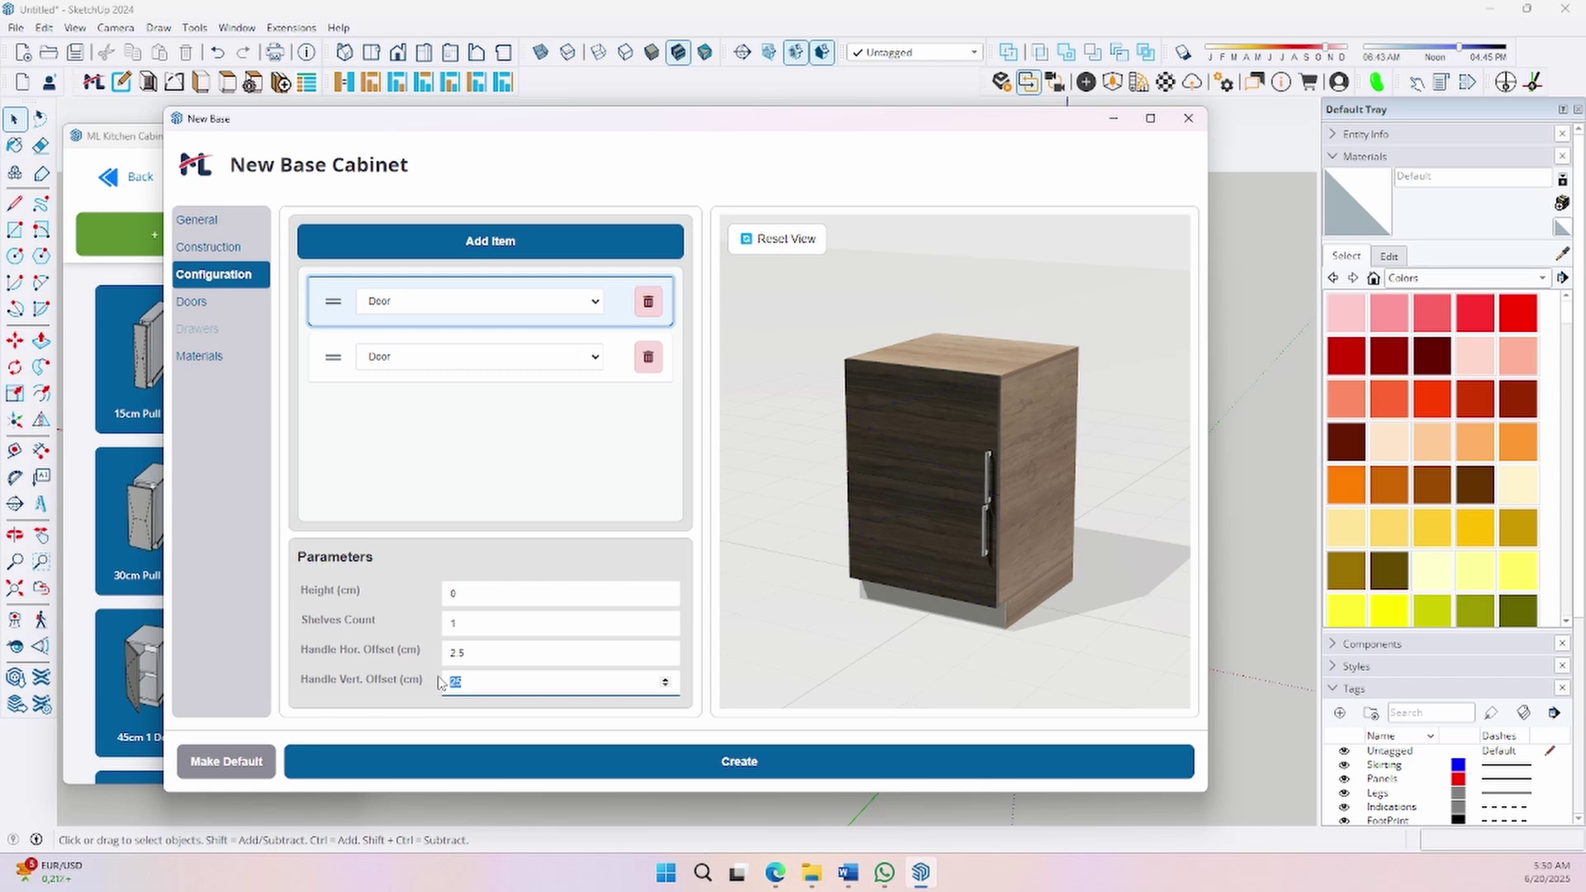
{"action": "left_click", "coordinate": [477, 302]}
{"action": "left_click", "coordinate": [410, 368]}
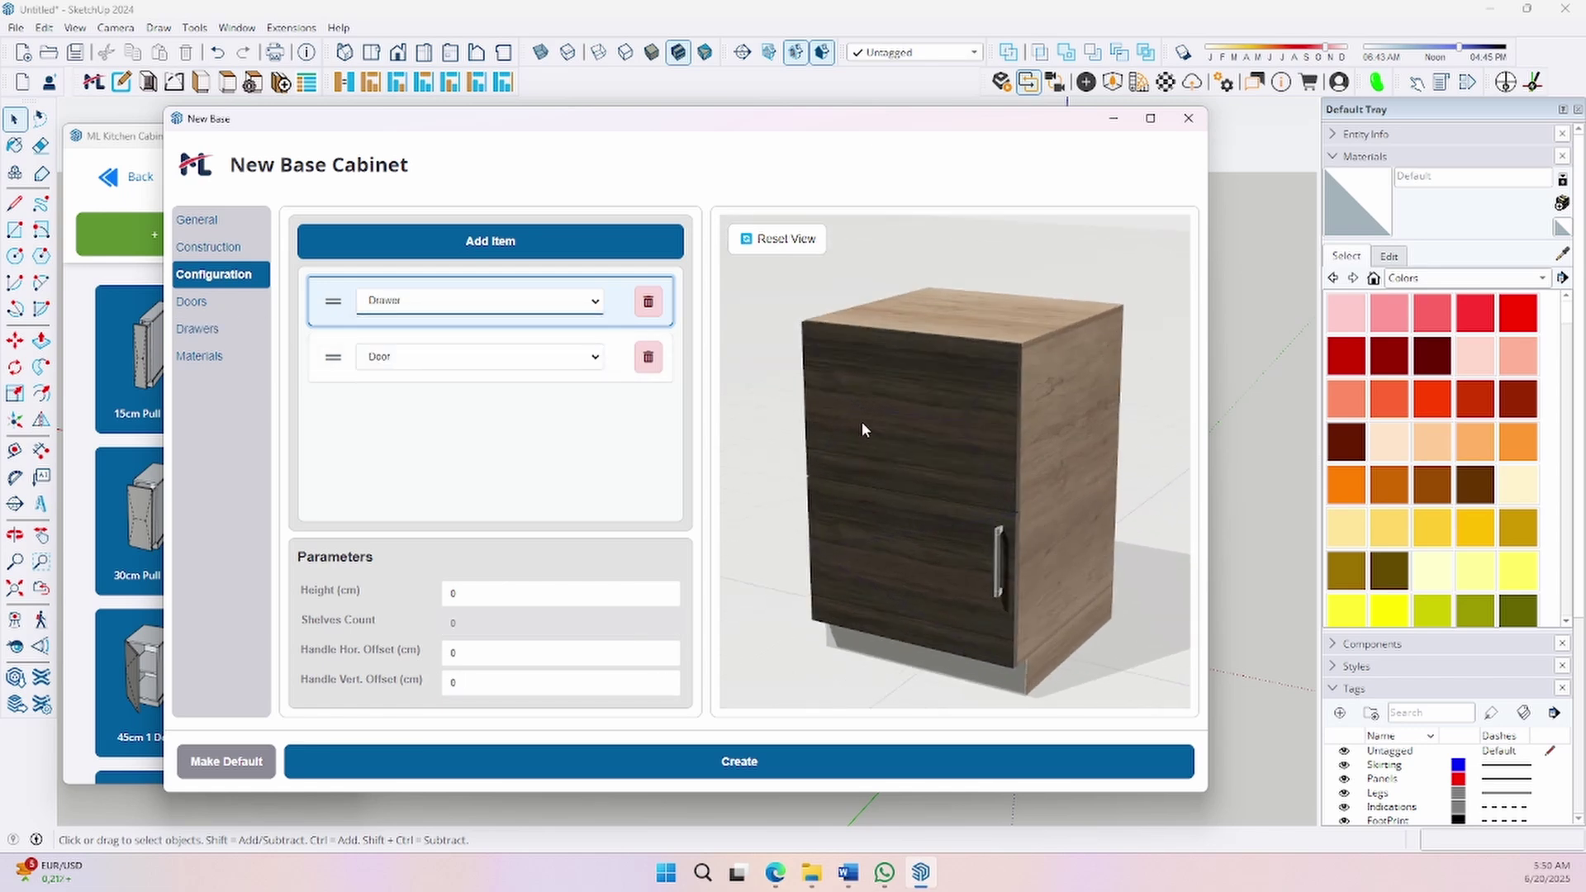
{"action": "left_click", "coordinate": [196, 328]}
{"action": "left_click", "coordinate": [337, 608]}
{"action": "left_click", "coordinate": [213, 275]}
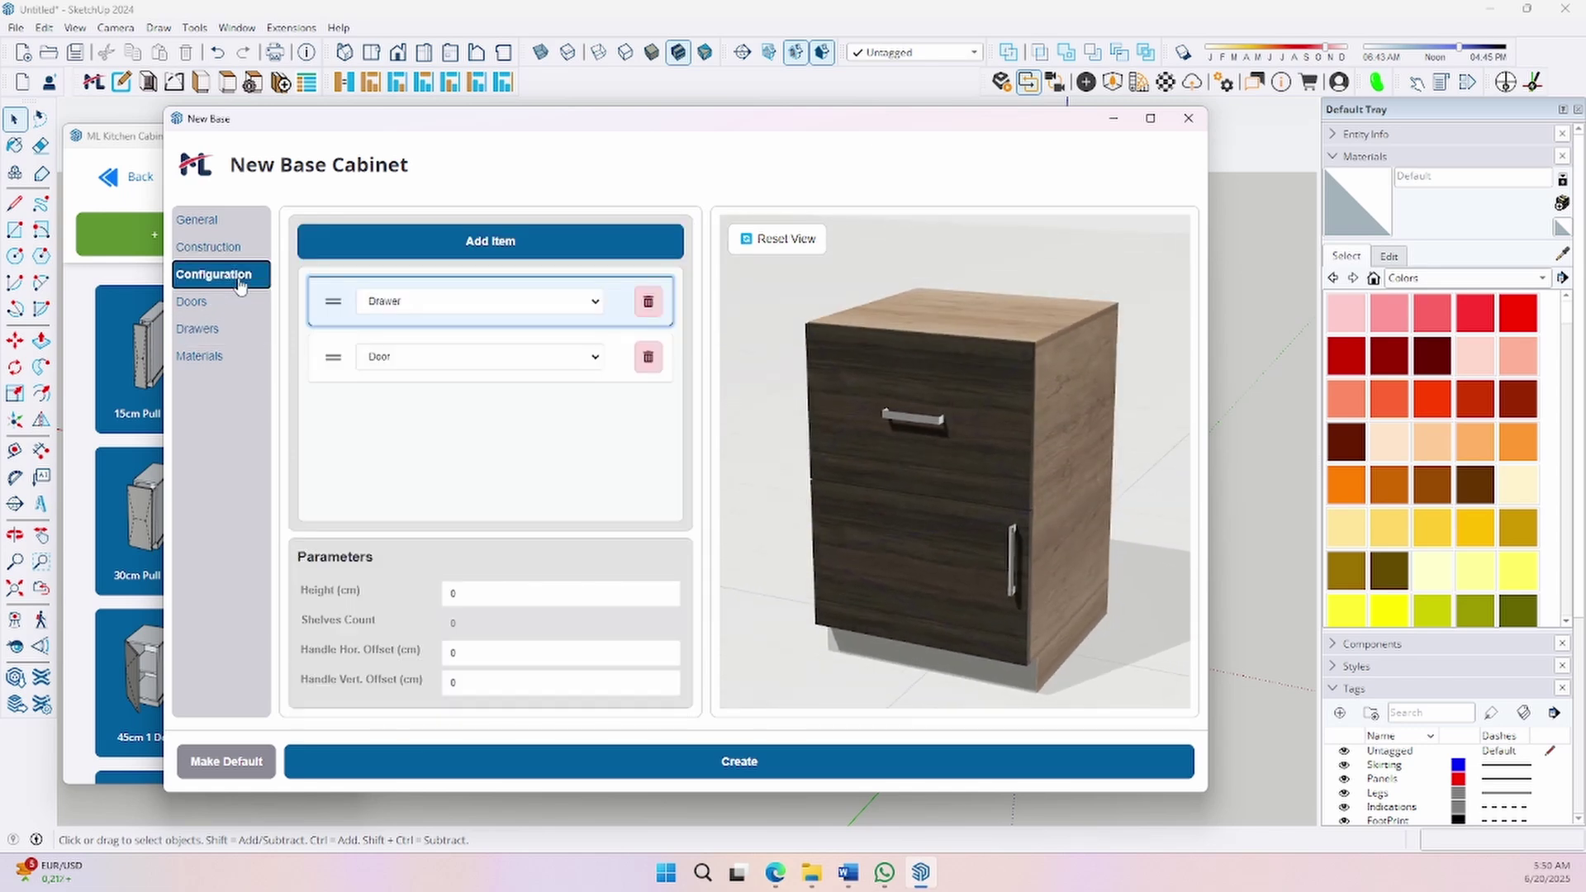
{"action": "mouse_move", "coordinate": [332, 301]}
{"action": "left_mouse_down"}
{"action": "mouse_move", "coordinate": [330, 377]}
{"action": "mouse_move", "coordinate": [338, 325]}
{"action": "left_mouse_up"}
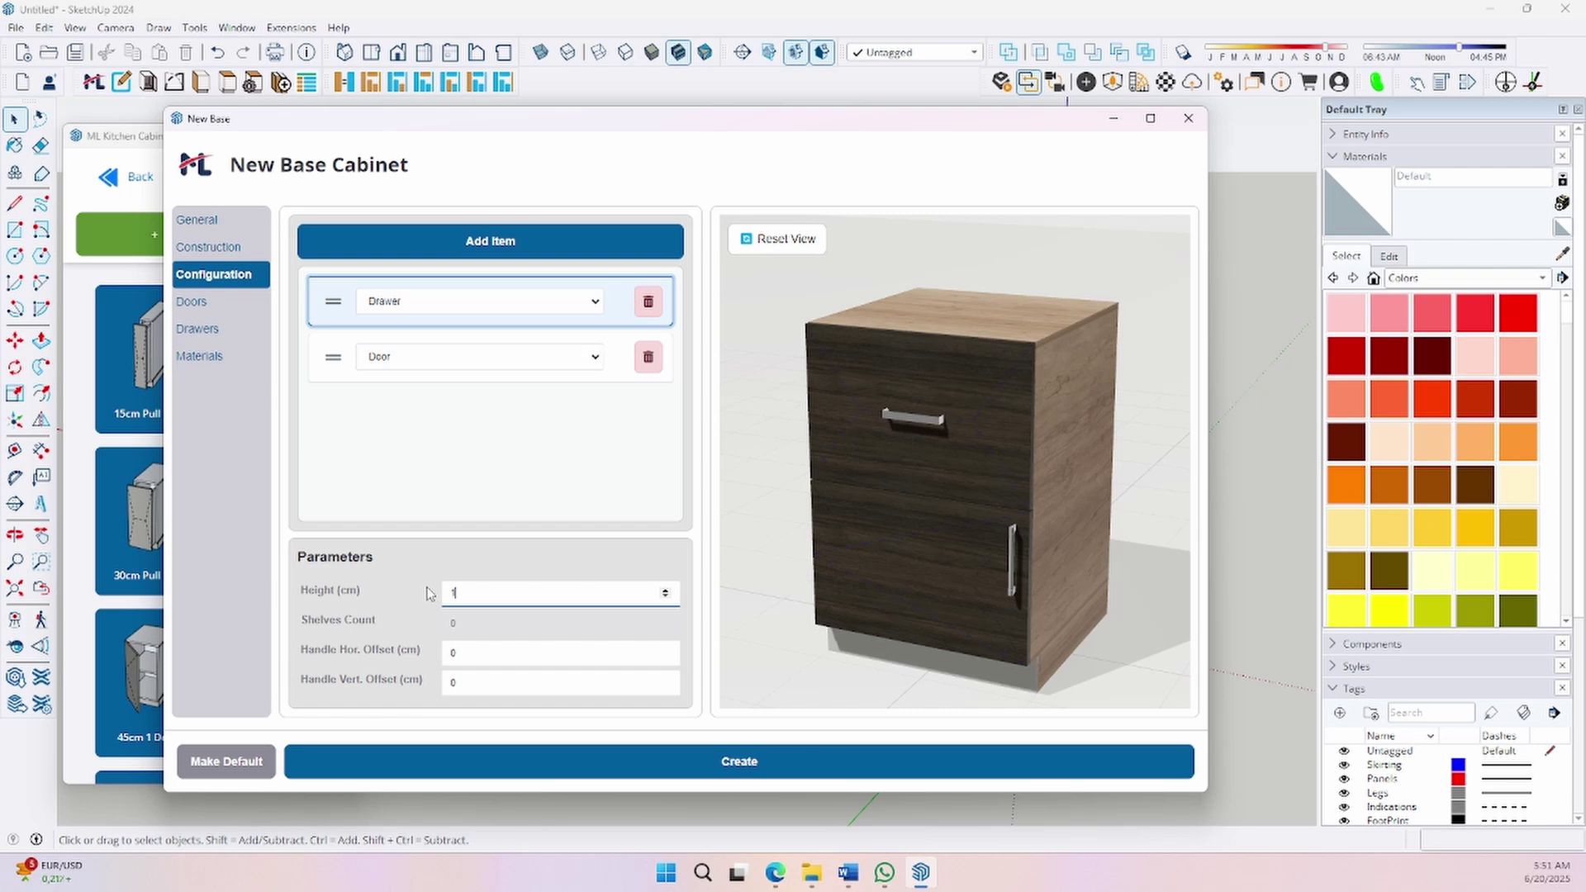
{"action": "type", "text": "0"}
- Add a third section, make the second an open shelf with an extra shelf, and set height 145
{"action": "left_click", "coordinate": [491, 240]}
{"action": "left_click", "coordinate": [414, 361]}
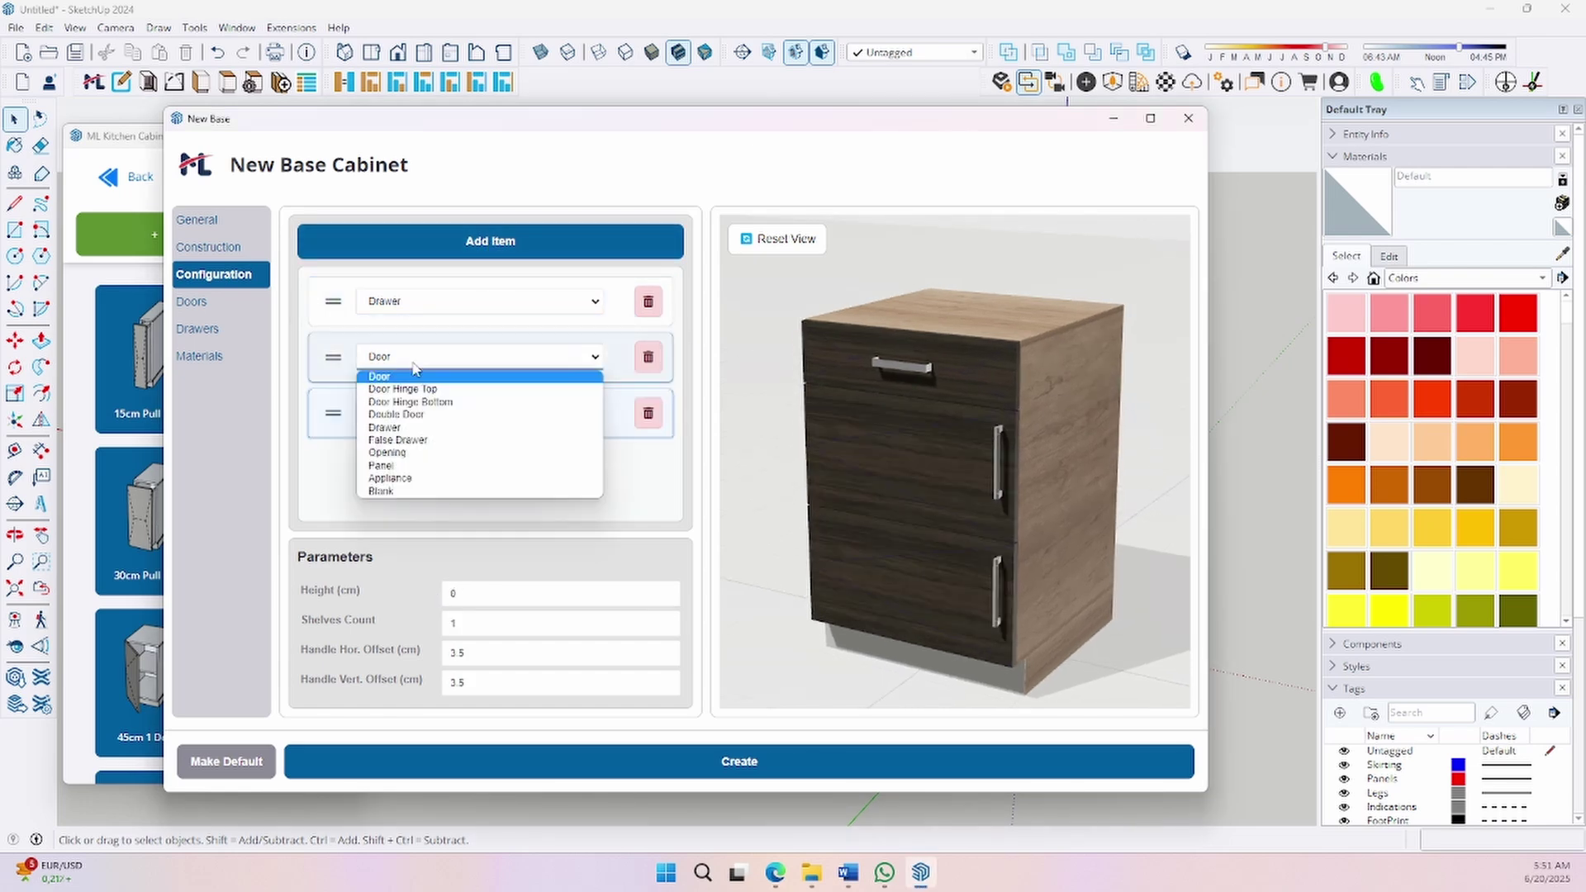
{"action": "left_click", "coordinate": [388, 452]}
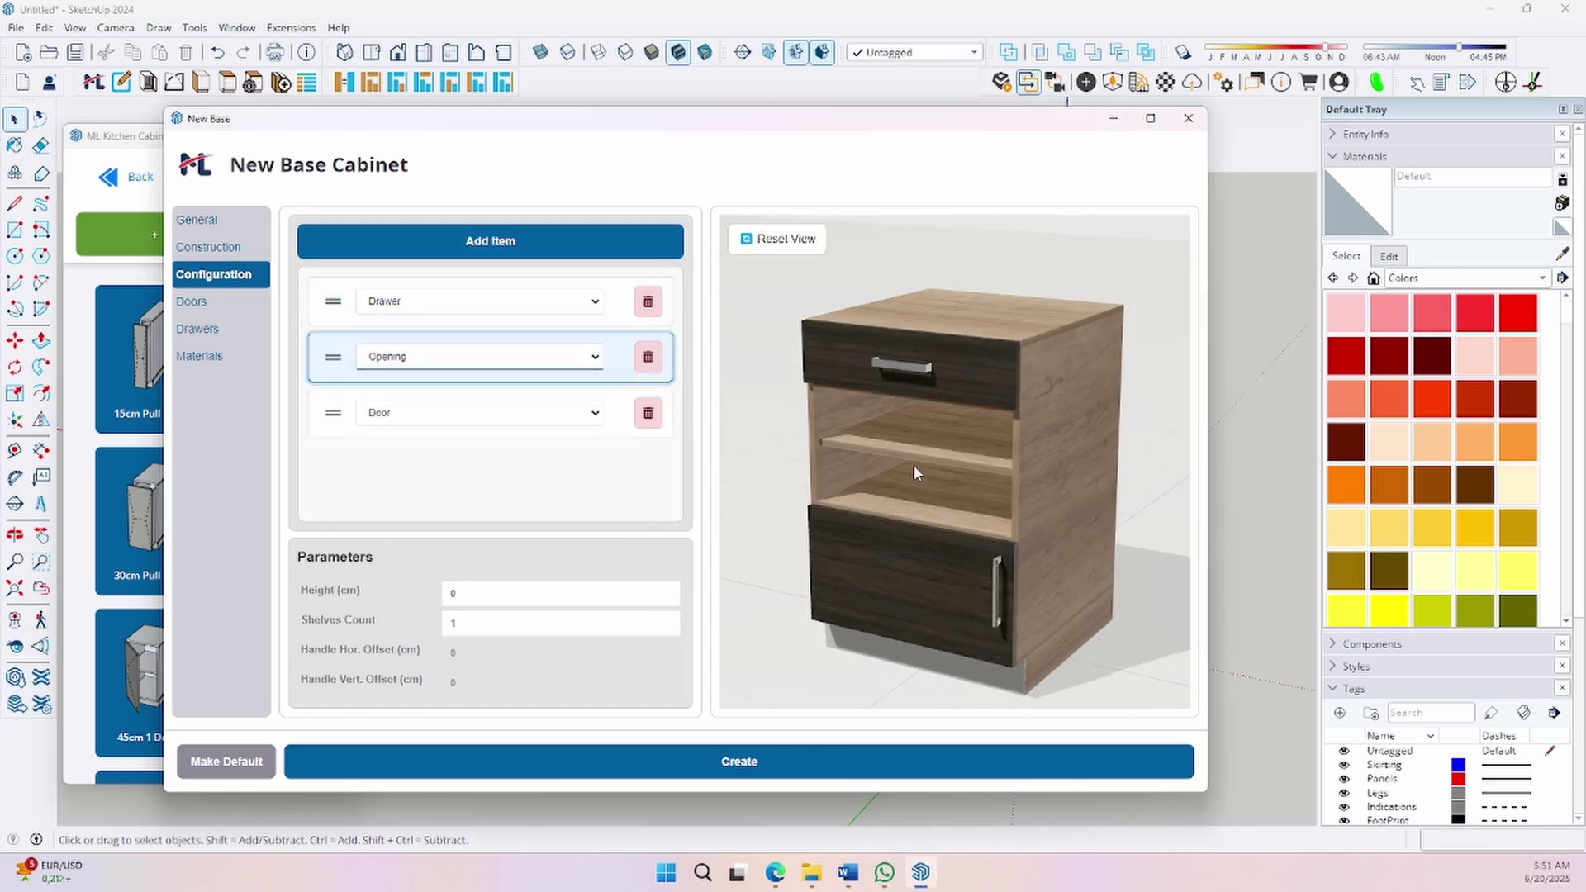
{"action": "left_click", "coordinate": [667, 619]}
{"action": "left_click", "coordinate": [197, 219]}
{"action": "left_click", "coordinate": [557, 387]}
{"action": "type", "text": "145"}
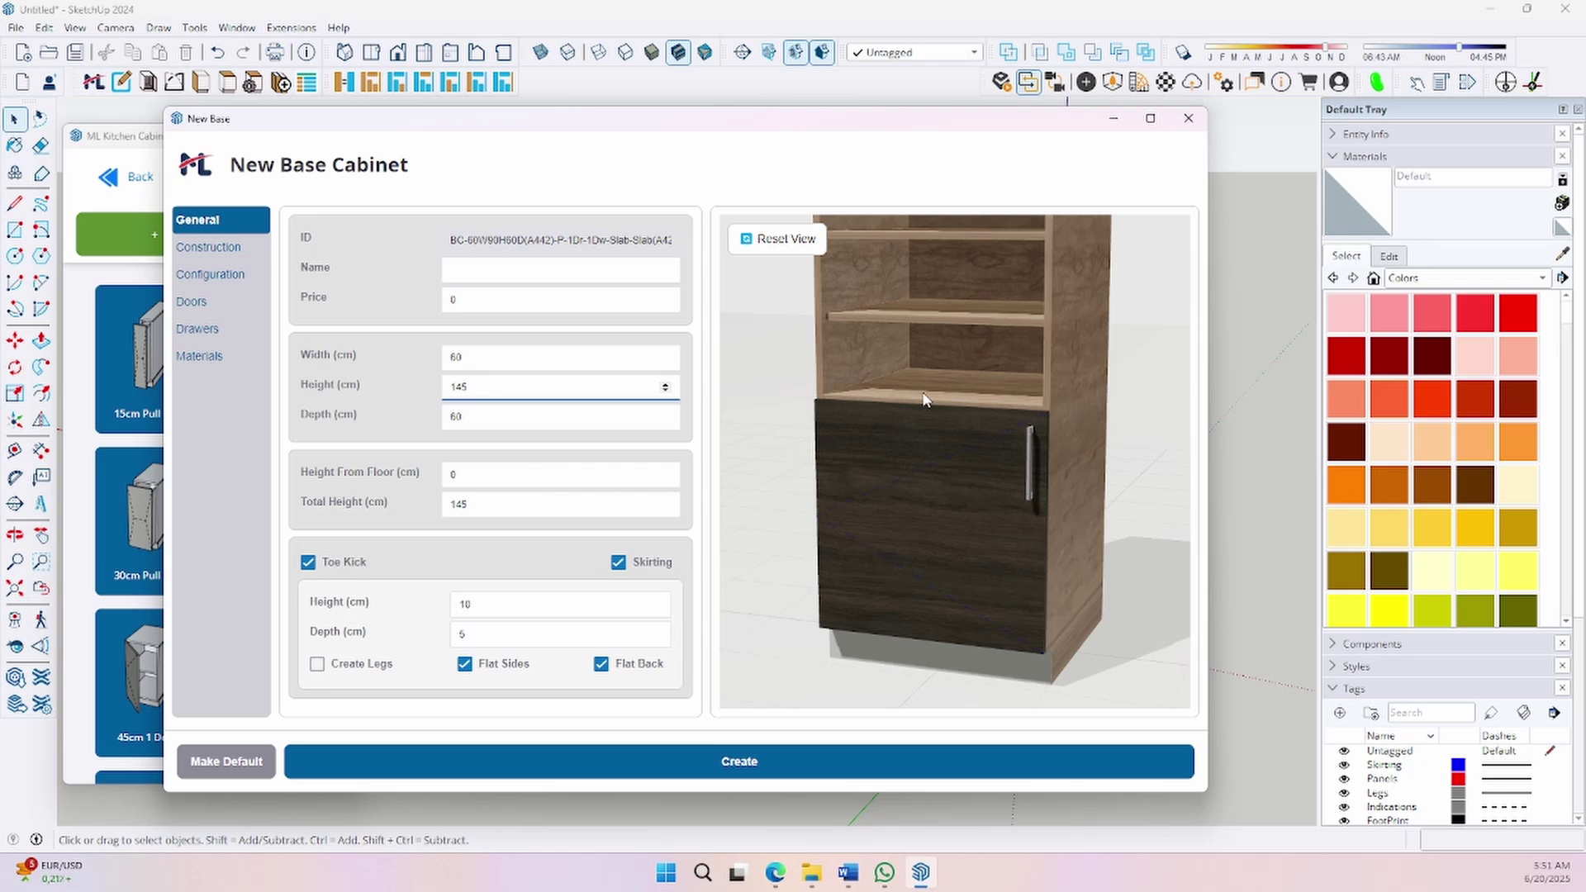
{"action": "left_click", "coordinate": [213, 273]}
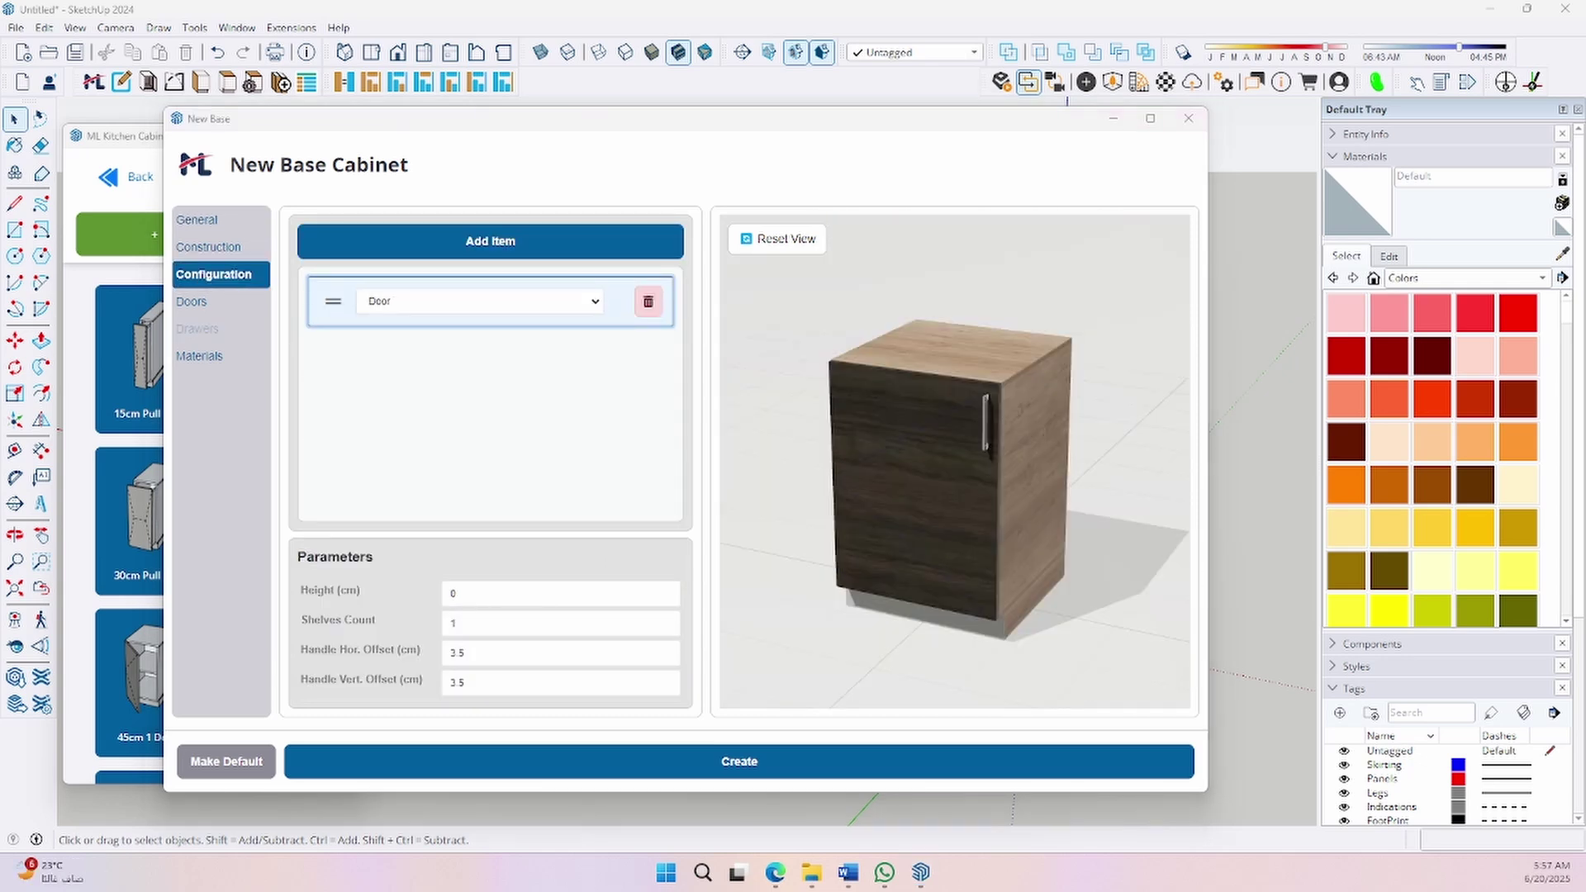
- Try an open top and no top panel, then restore a closed cabinet top
{"action": "left_click", "coordinate": [204, 248]}
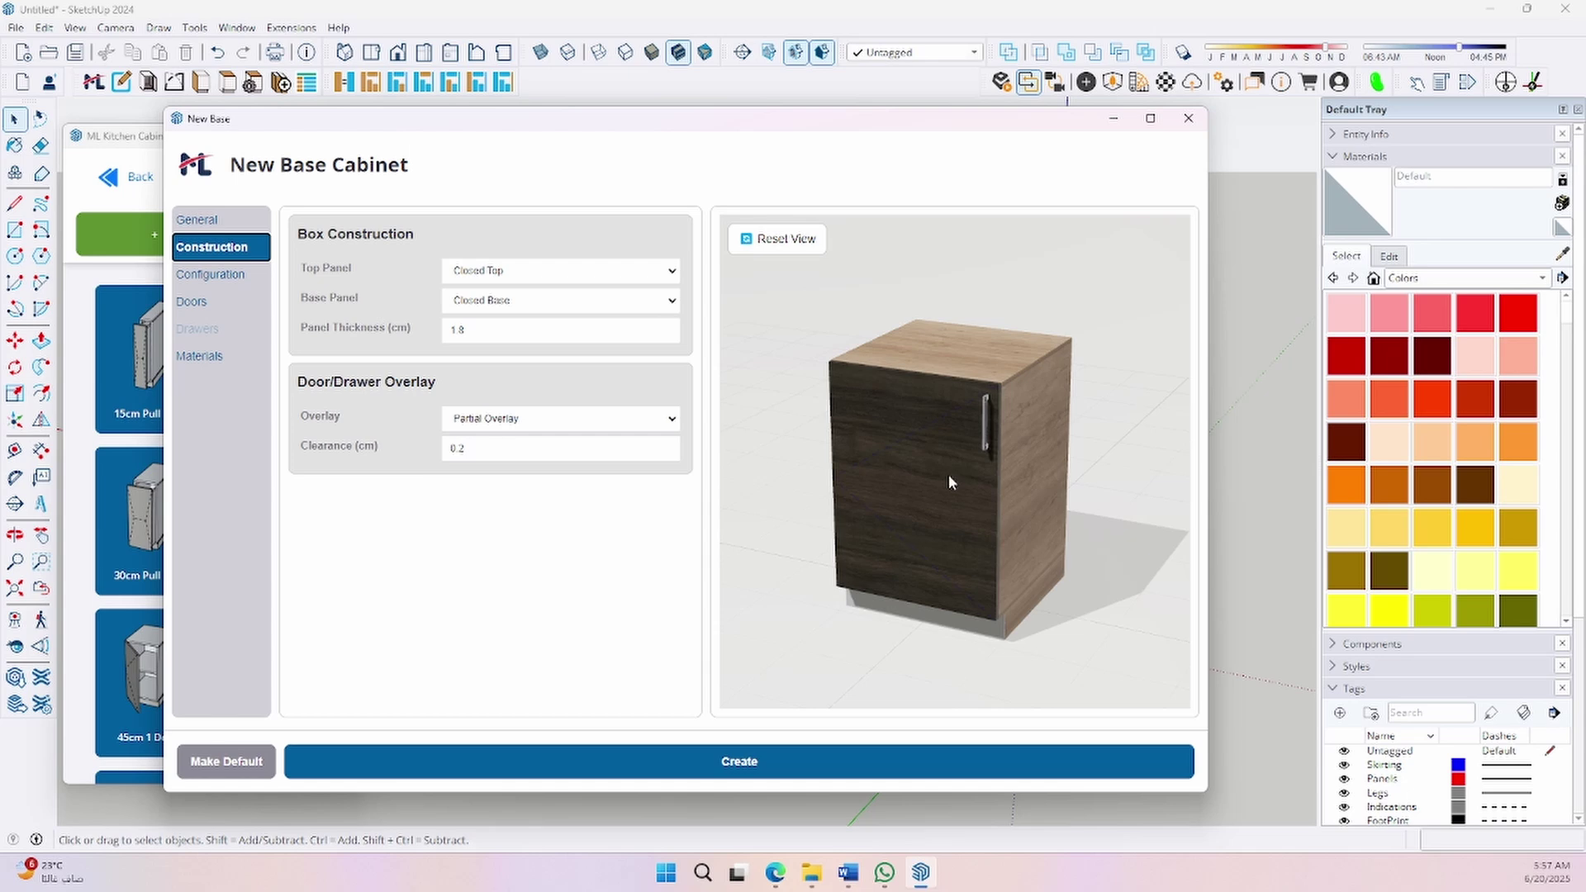
{"action": "left_click", "coordinate": [512, 276]}
{"action": "left_click", "coordinate": [507, 304]}
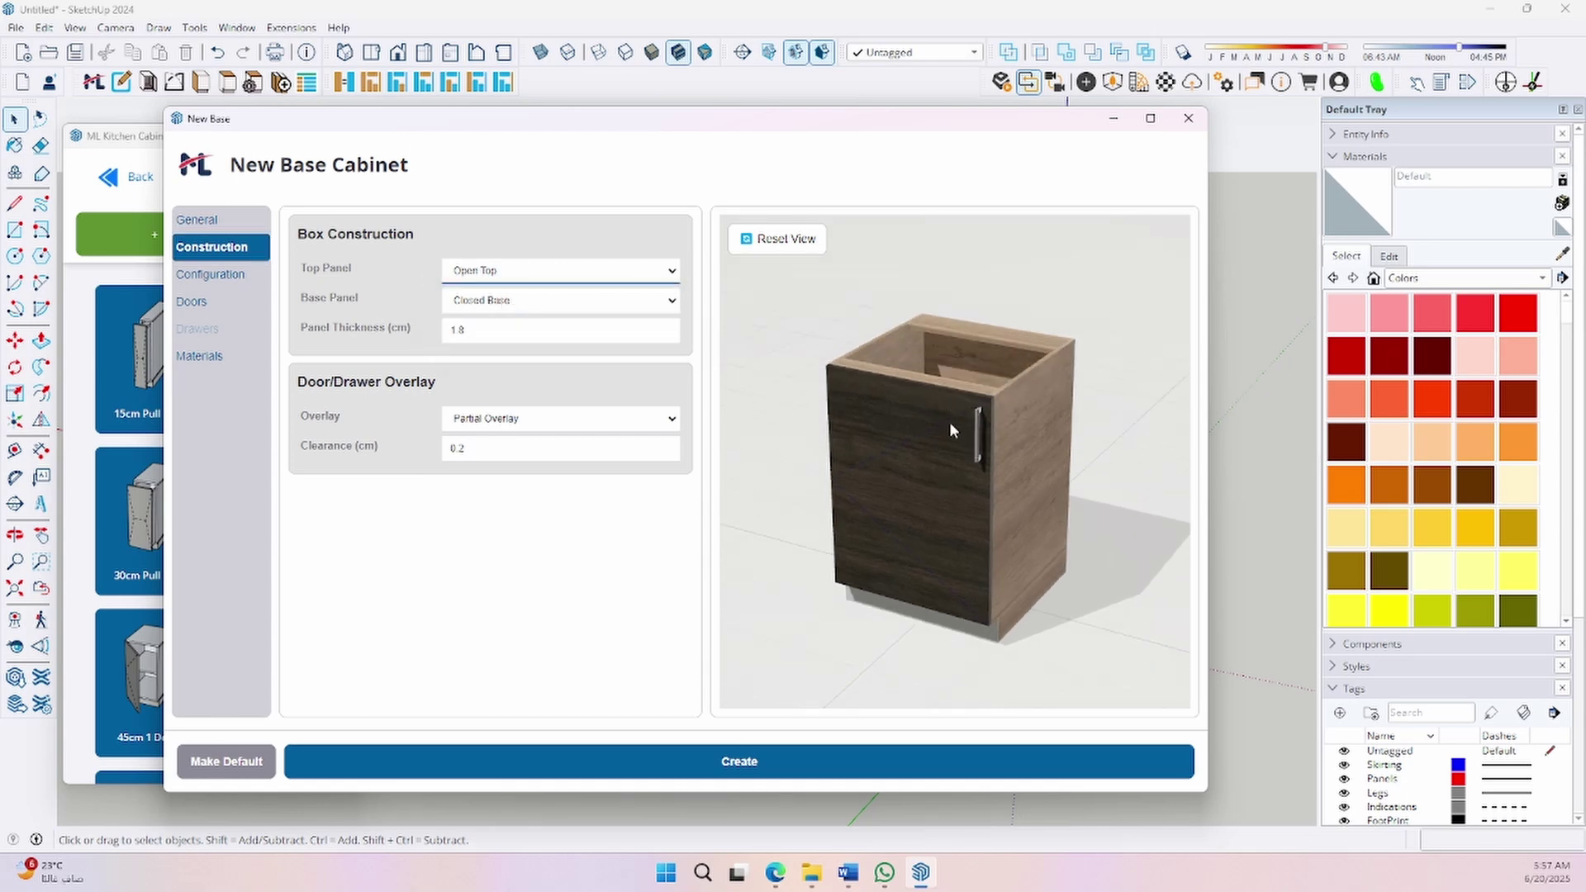
{"action": "left_click", "coordinate": [568, 274]}
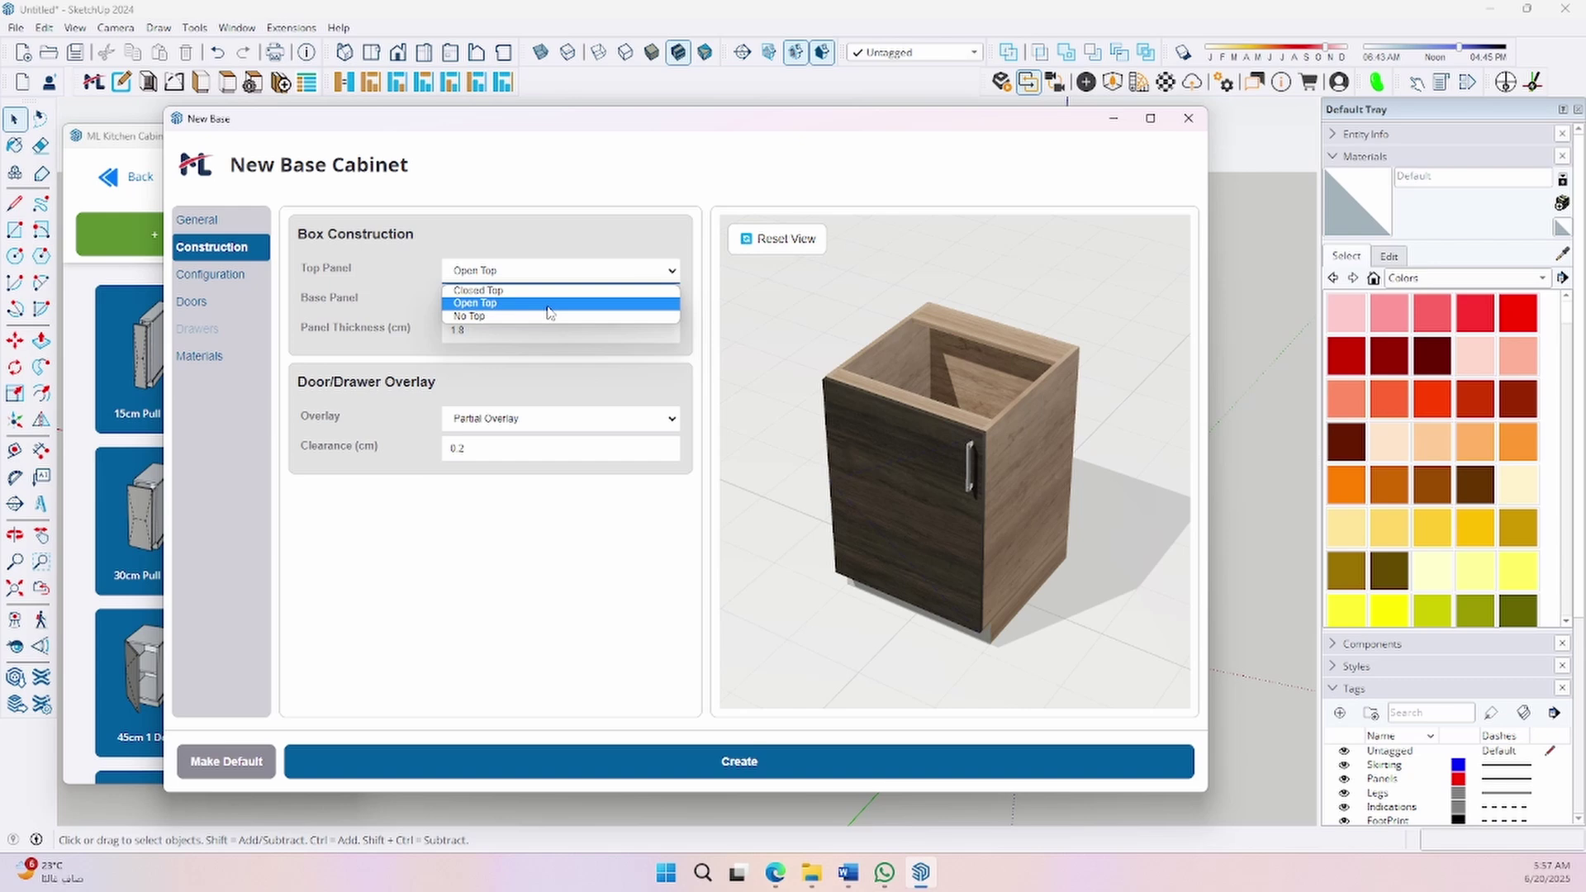
{"action": "left_click", "coordinate": [549, 317]}
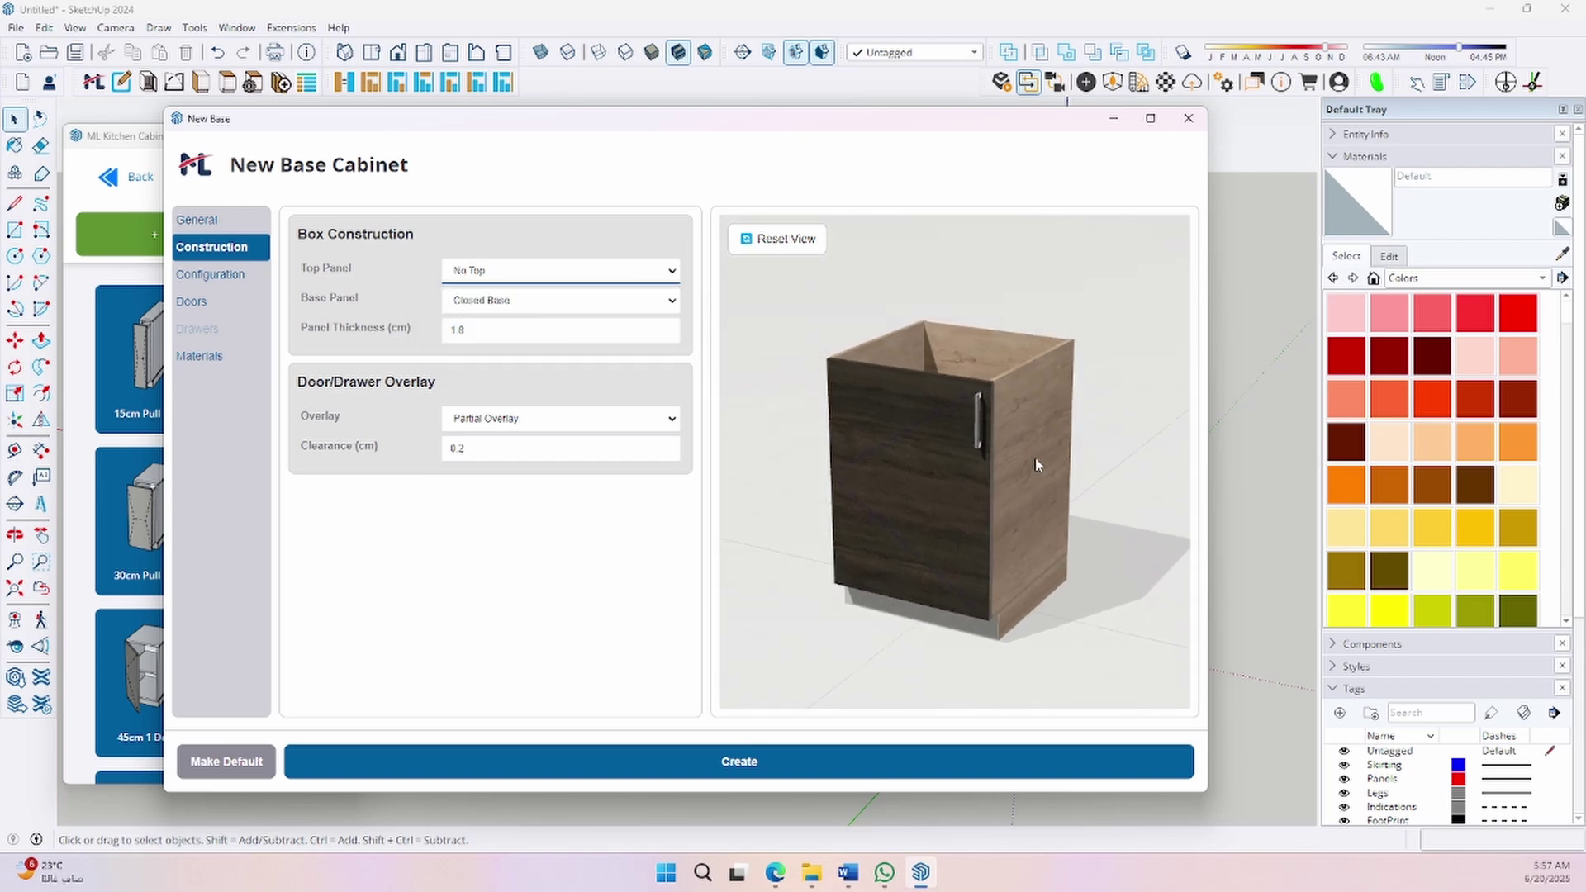
{"action": "left_click", "coordinate": [505, 272]}
{"action": "left_click", "coordinate": [502, 293]}
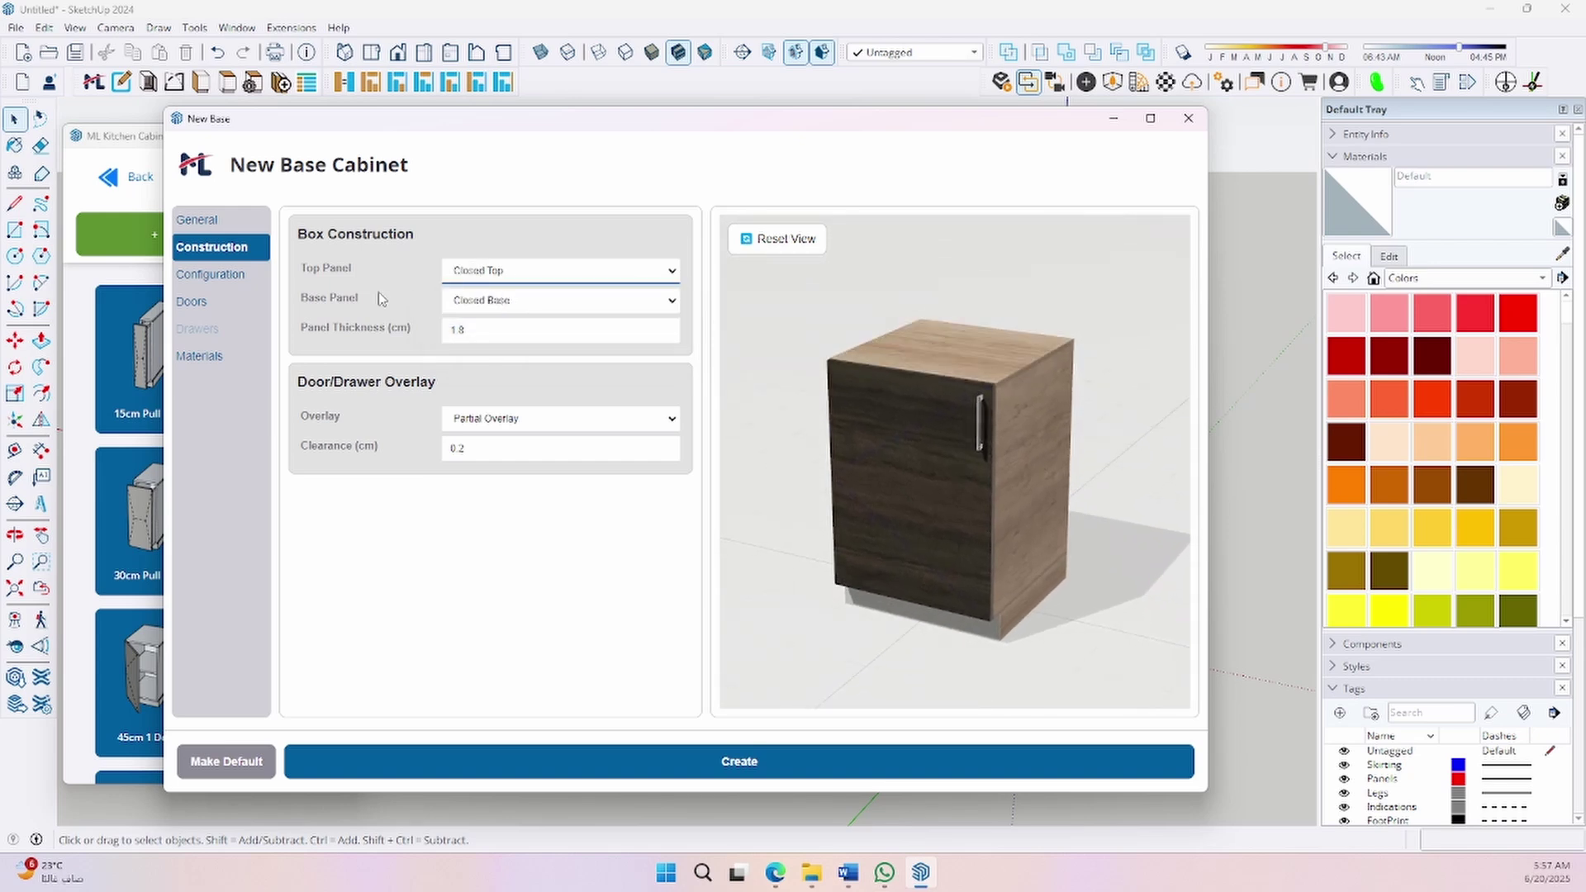
- Make the front item an Appliance, try an open base, then set a closed base and 2.5 cm panels
{"action": "left_click", "coordinate": [219, 277]}
{"action": "left_click", "coordinate": [379, 305]}
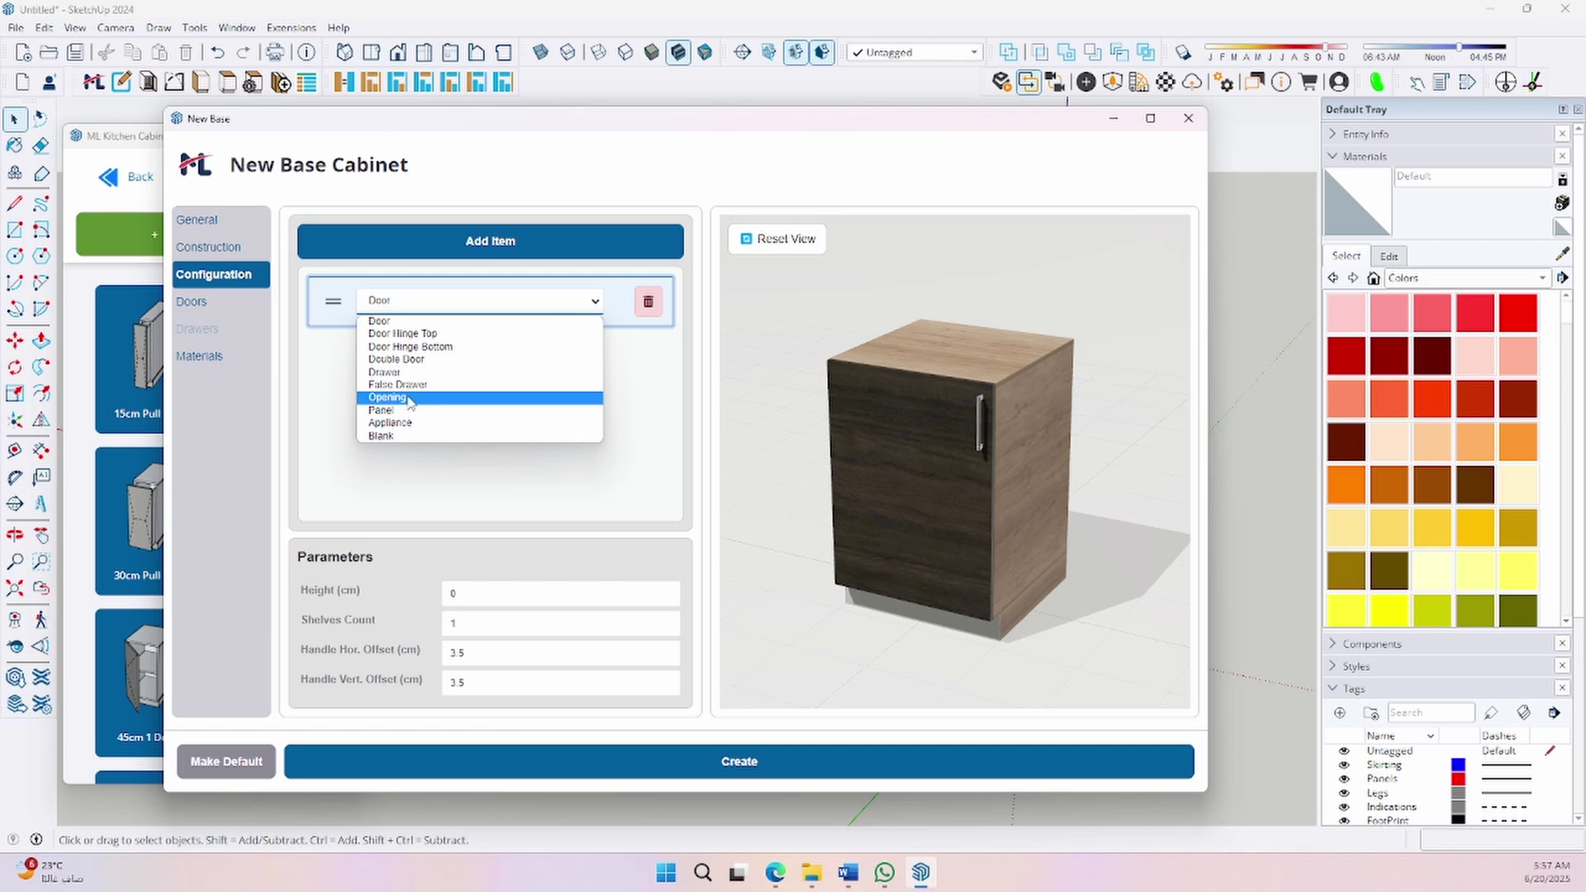
{"action": "left_click", "coordinate": [409, 423]}
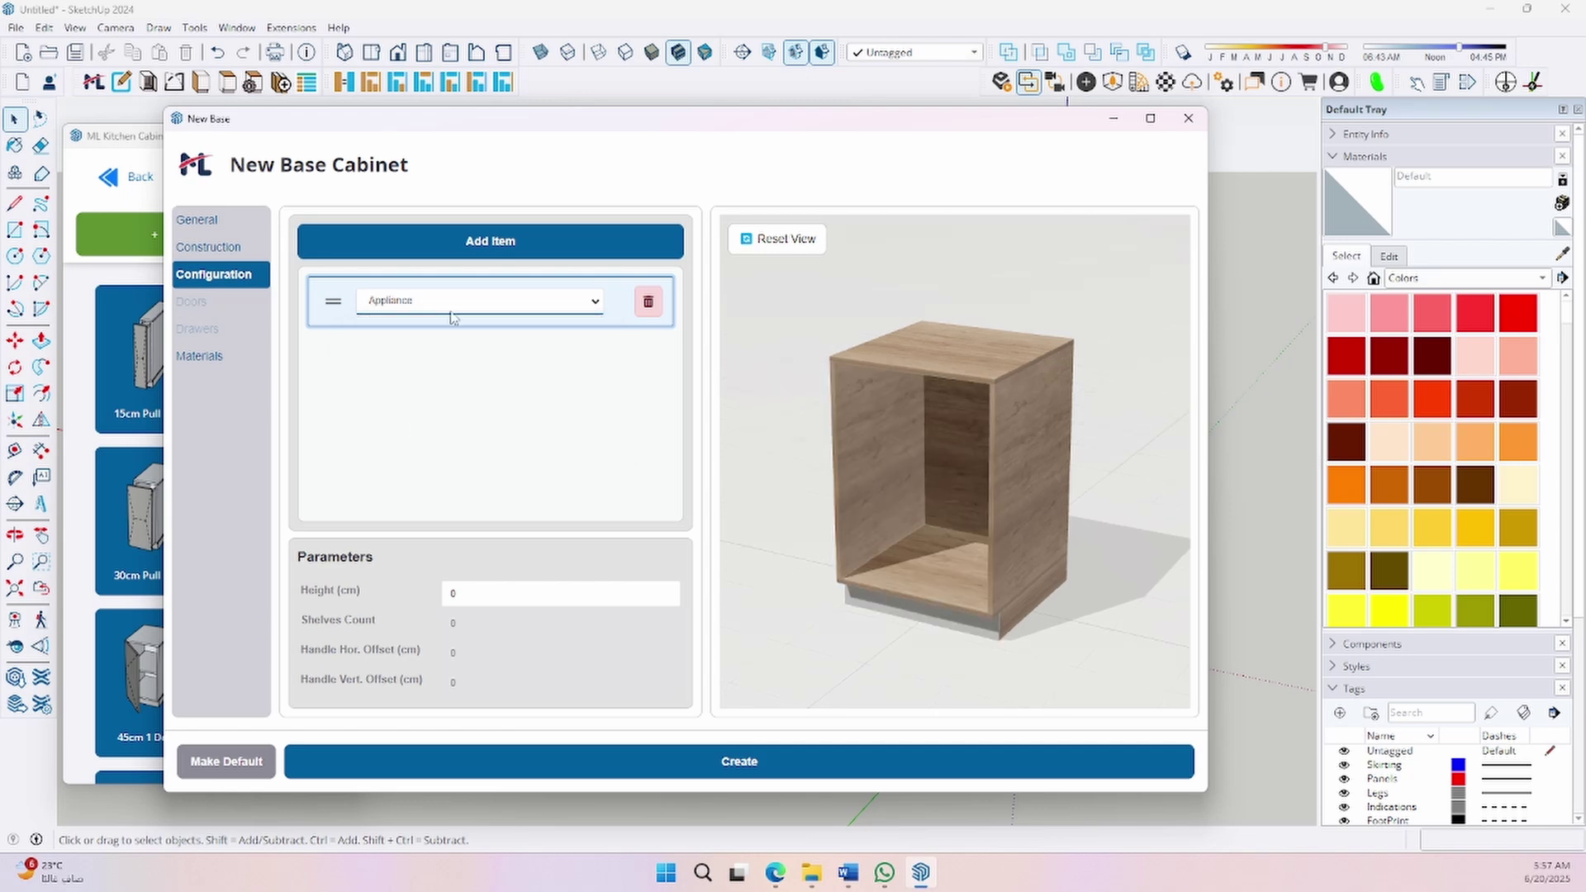
{"action": "left_click", "coordinate": [245, 251]}
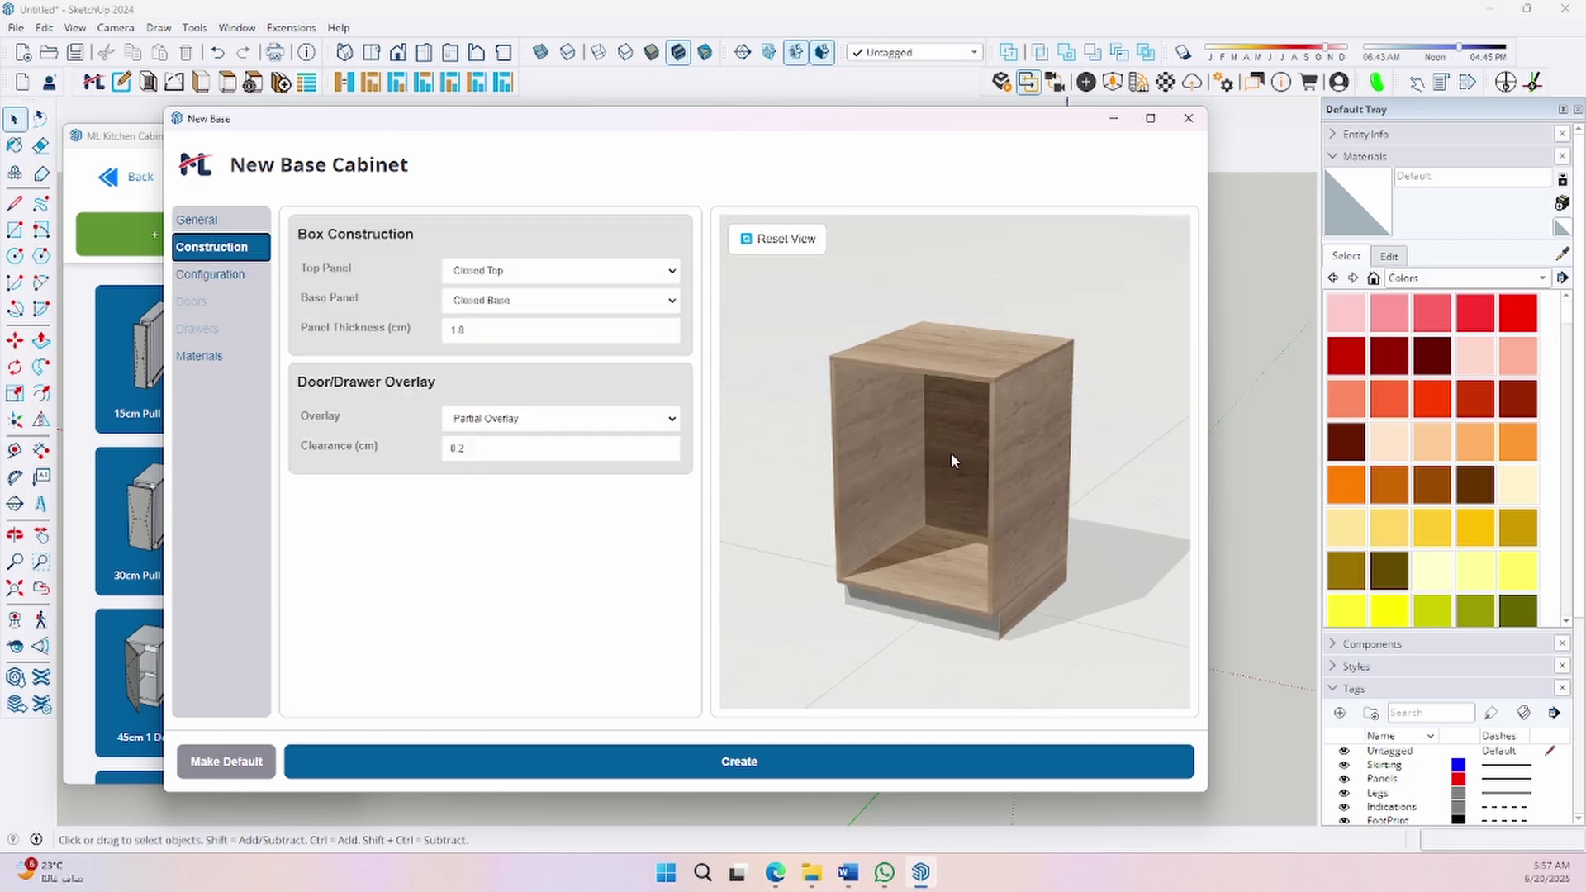
{"action": "left_click", "coordinate": [482, 302]}
{"action": "left_click", "coordinate": [476, 335]}
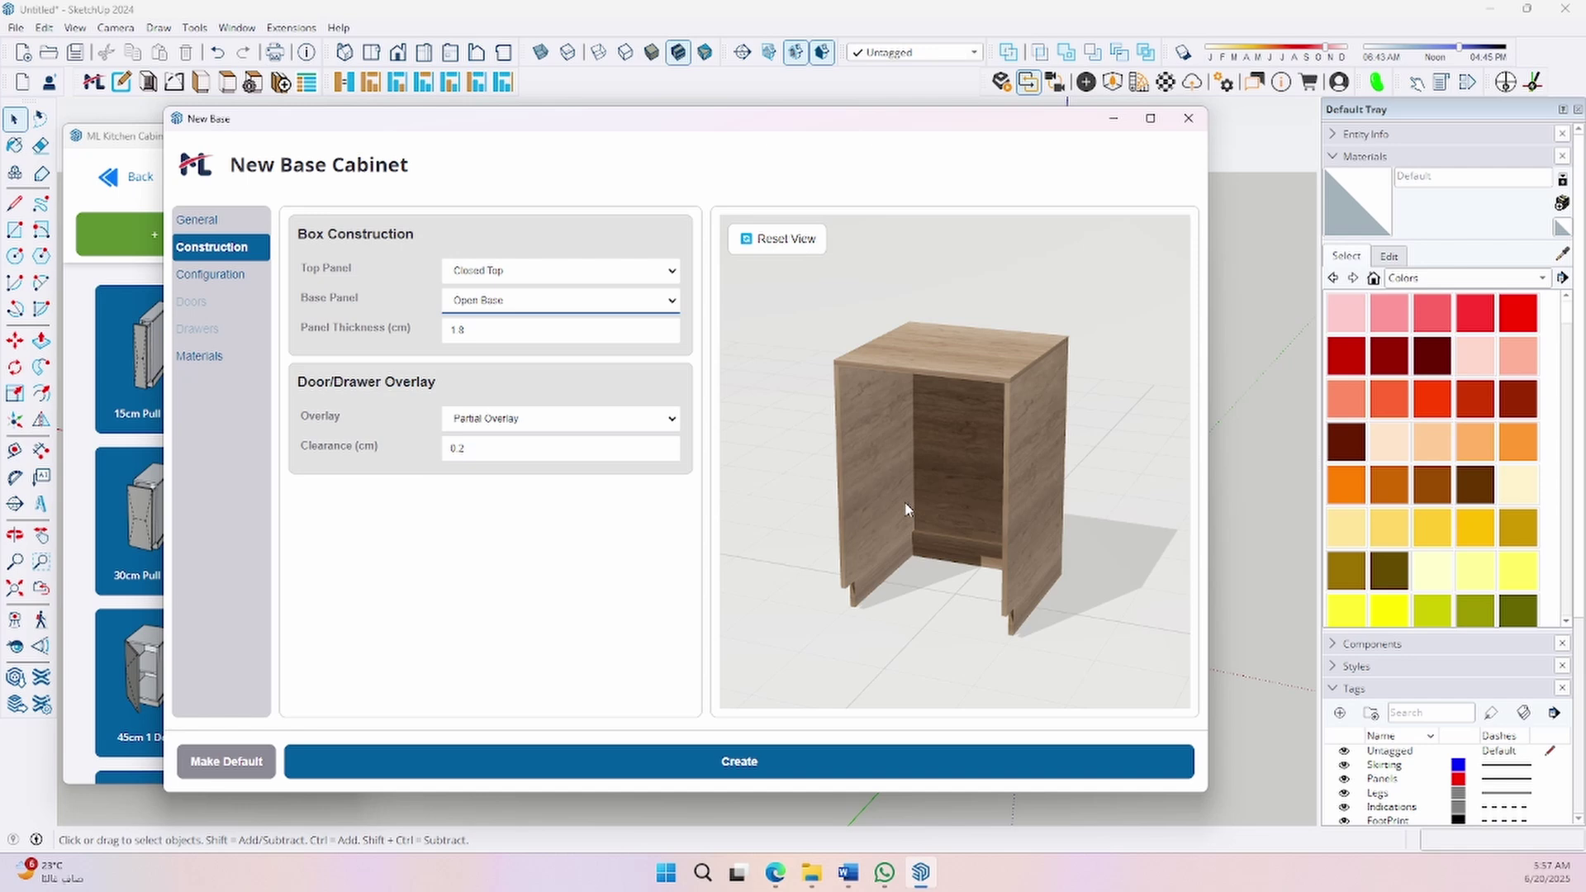
{"action": "left_click_drag", "start_coordinate": [905, 509], "coordinate": [921, 498]}
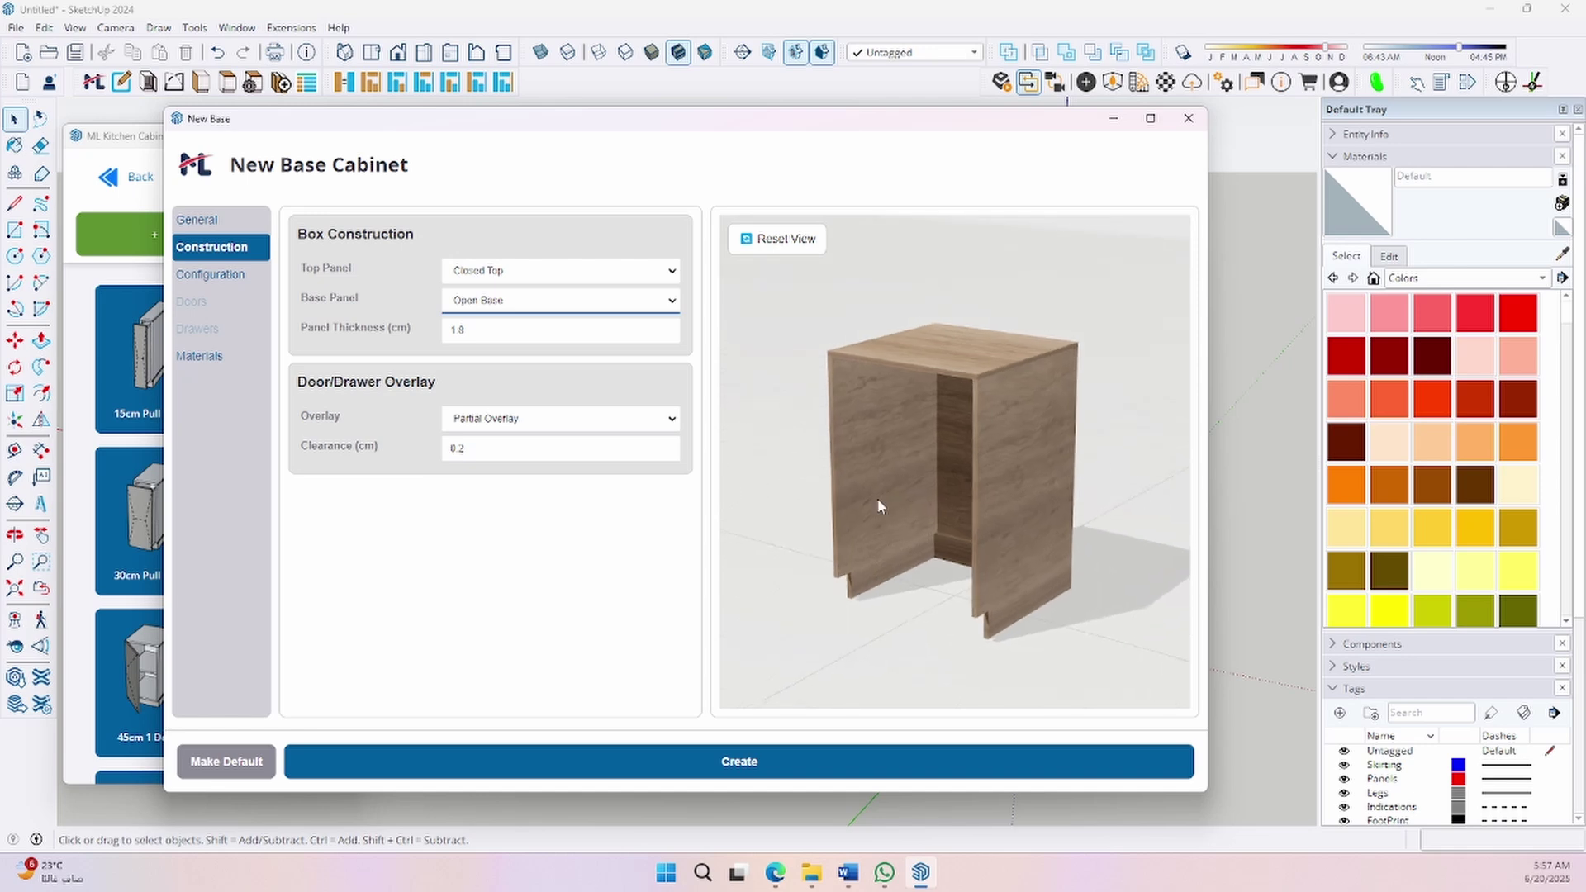
{"action": "left_click", "coordinate": [519, 306]}
{"action": "left_click", "coordinate": [480, 319]}
{"action": "double_click", "coordinate": [460, 331]}
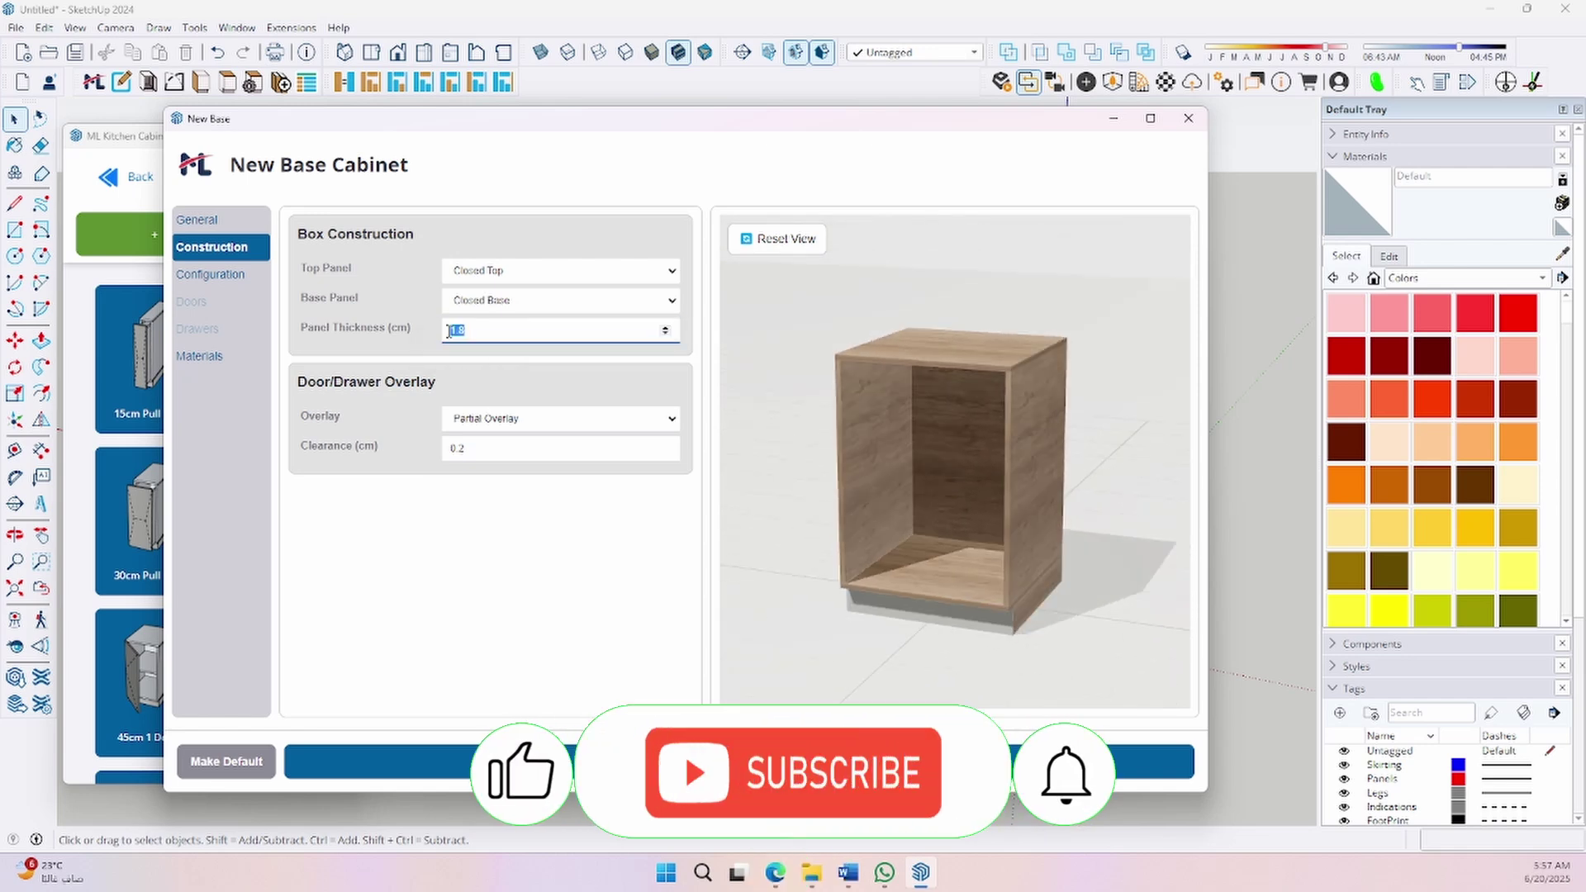
{"action": "type", "text": "2.5"}
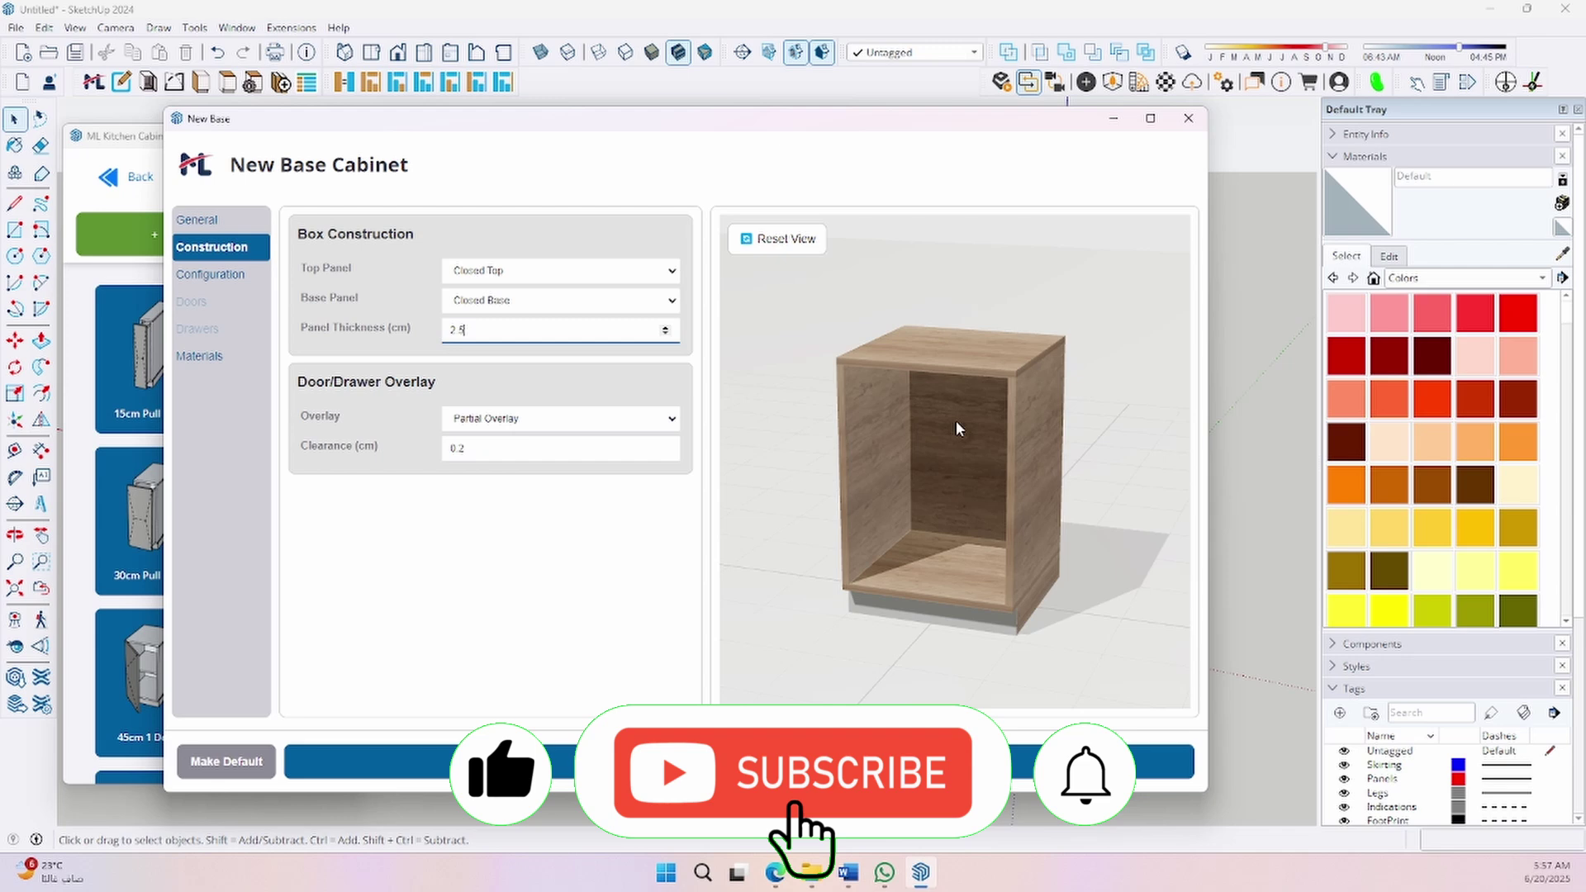
{"action": "scroll", "coordinate": [952, 415], "scroll_direction": "up", "scroll_amount": 3}
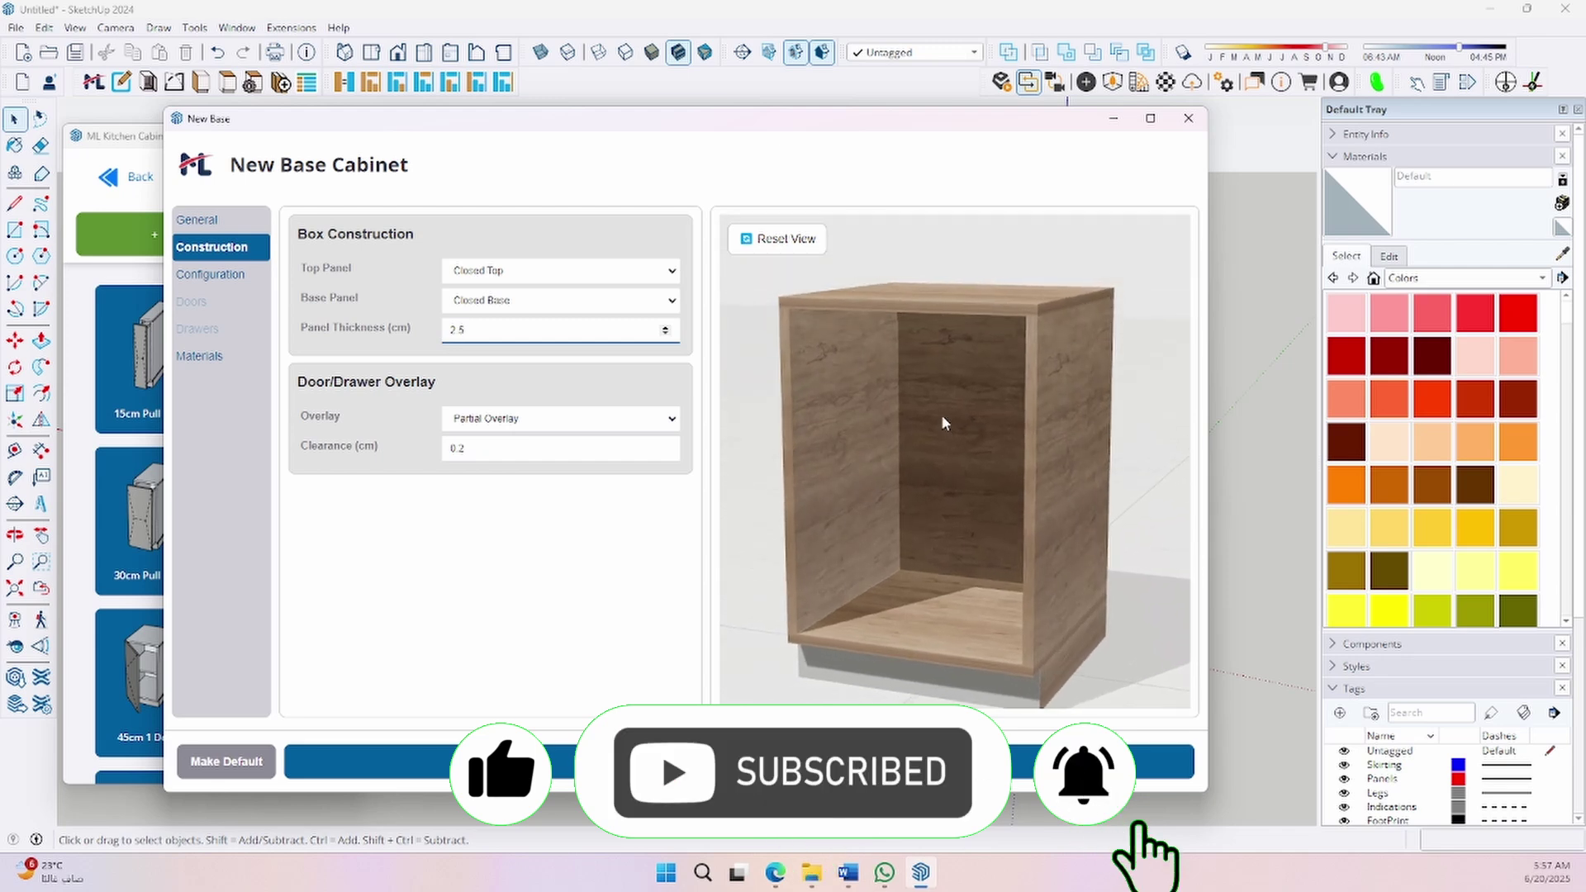
{"action": "left_click_drag", "start_coordinate": [940, 408], "coordinate": [937, 476]}
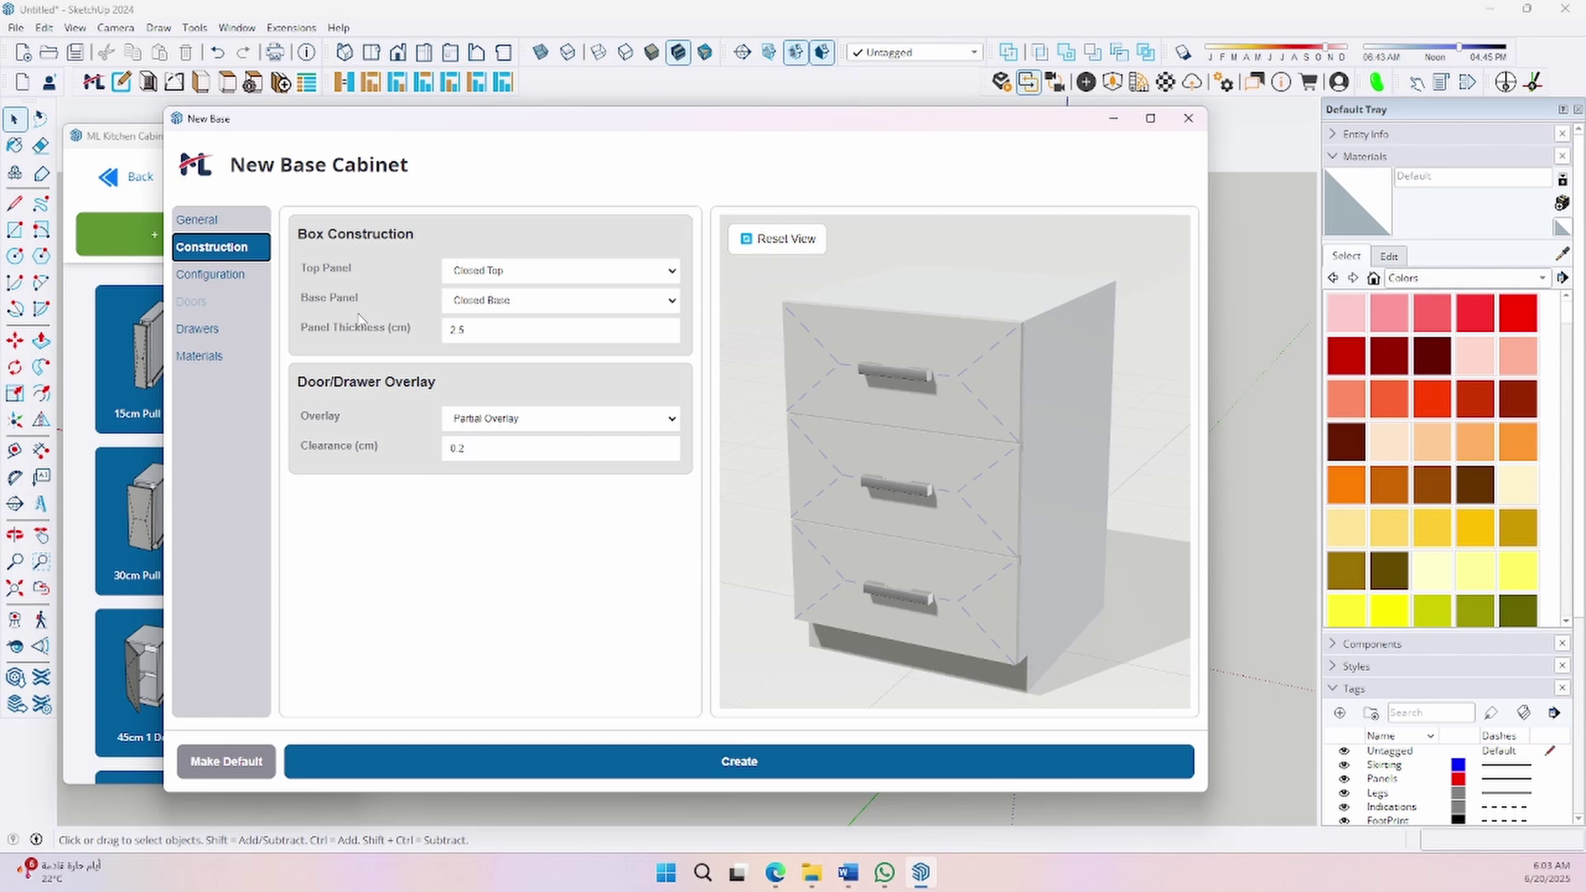
- Compare Full Overlay, Partial Overlay and Inset drawers on the cabinet preview
{"action": "left_click", "coordinate": [480, 421]}
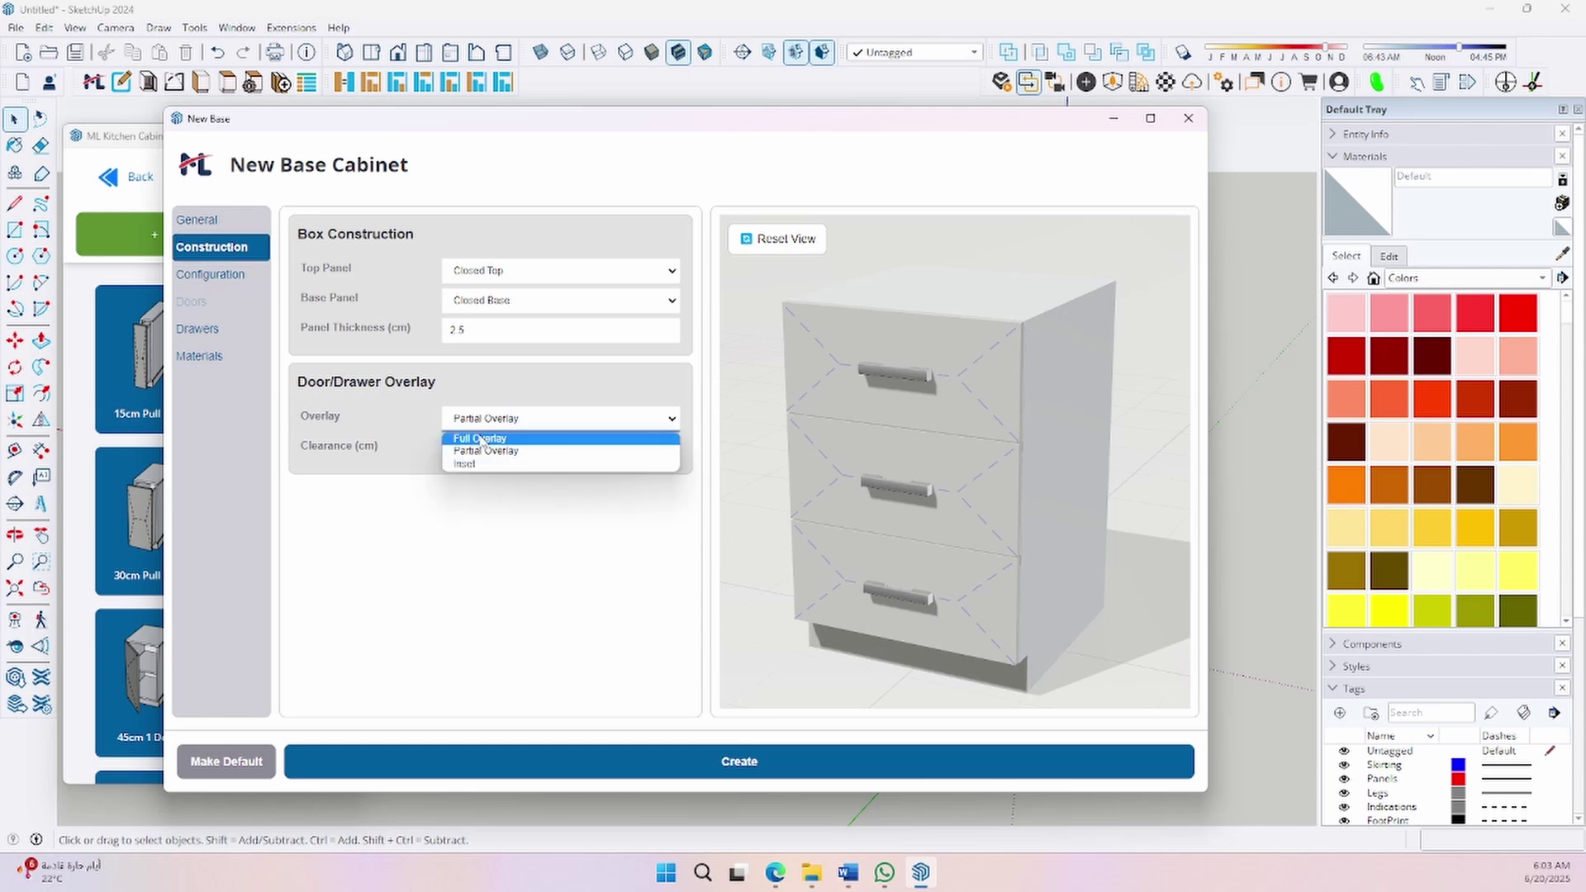
{"action": "left_click", "coordinate": [483, 440]}
{"action": "left_click", "coordinate": [485, 423]}
{"action": "left_click", "coordinate": [486, 453]}
{"action": "left_click", "coordinate": [485, 423]}
{"action": "left_click", "coordinate": [483, 465]}
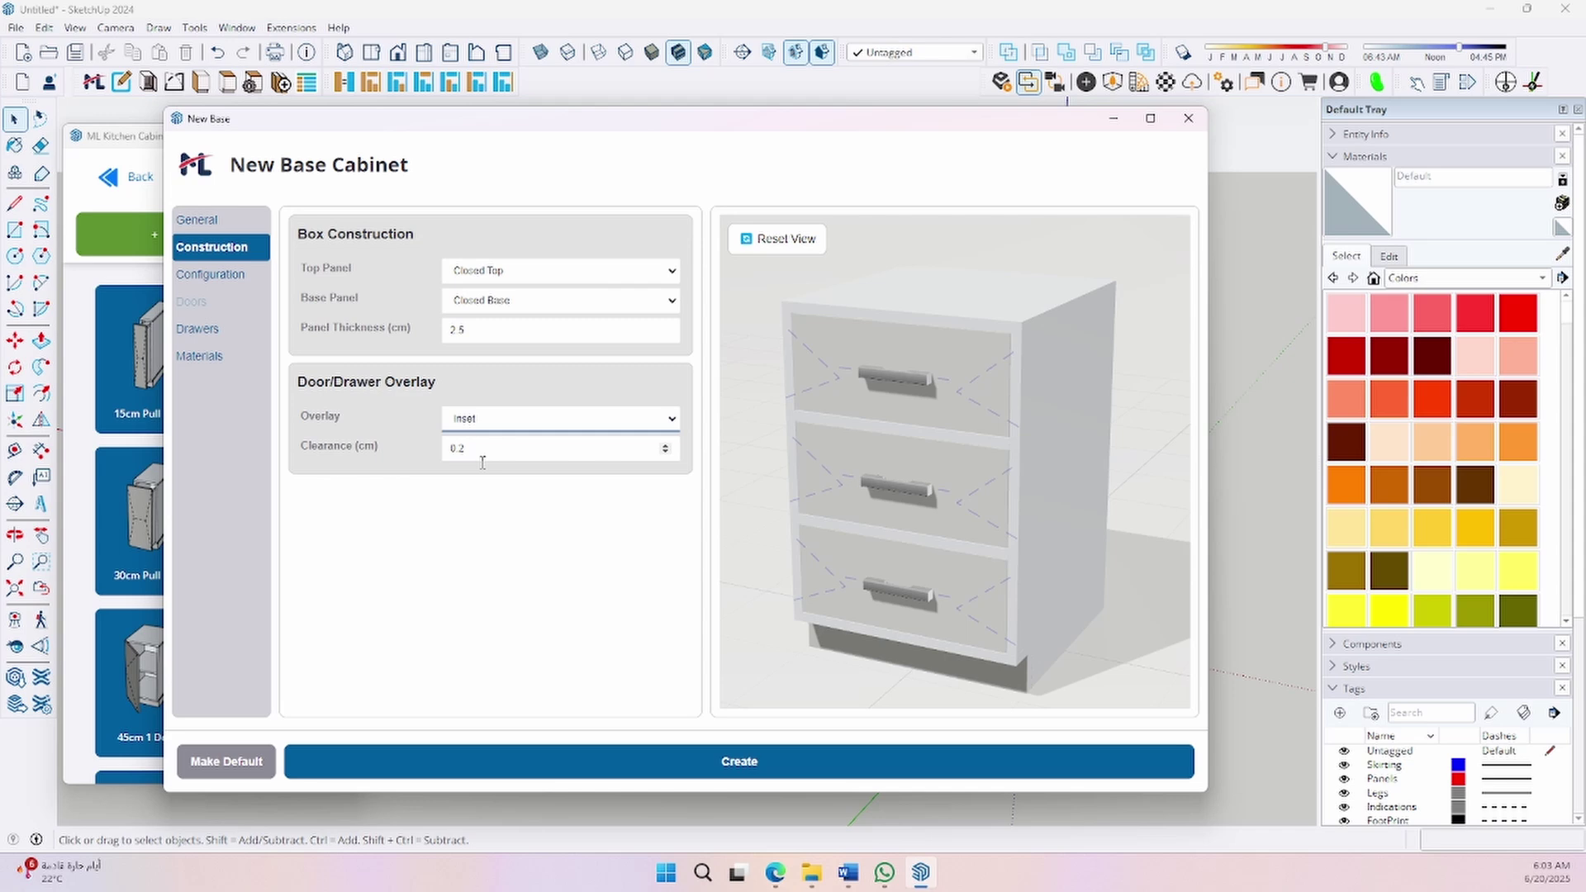
{"action": "left_click_drag", "start_coordinate": [997, 469], "coordinate": [1011, 468]}
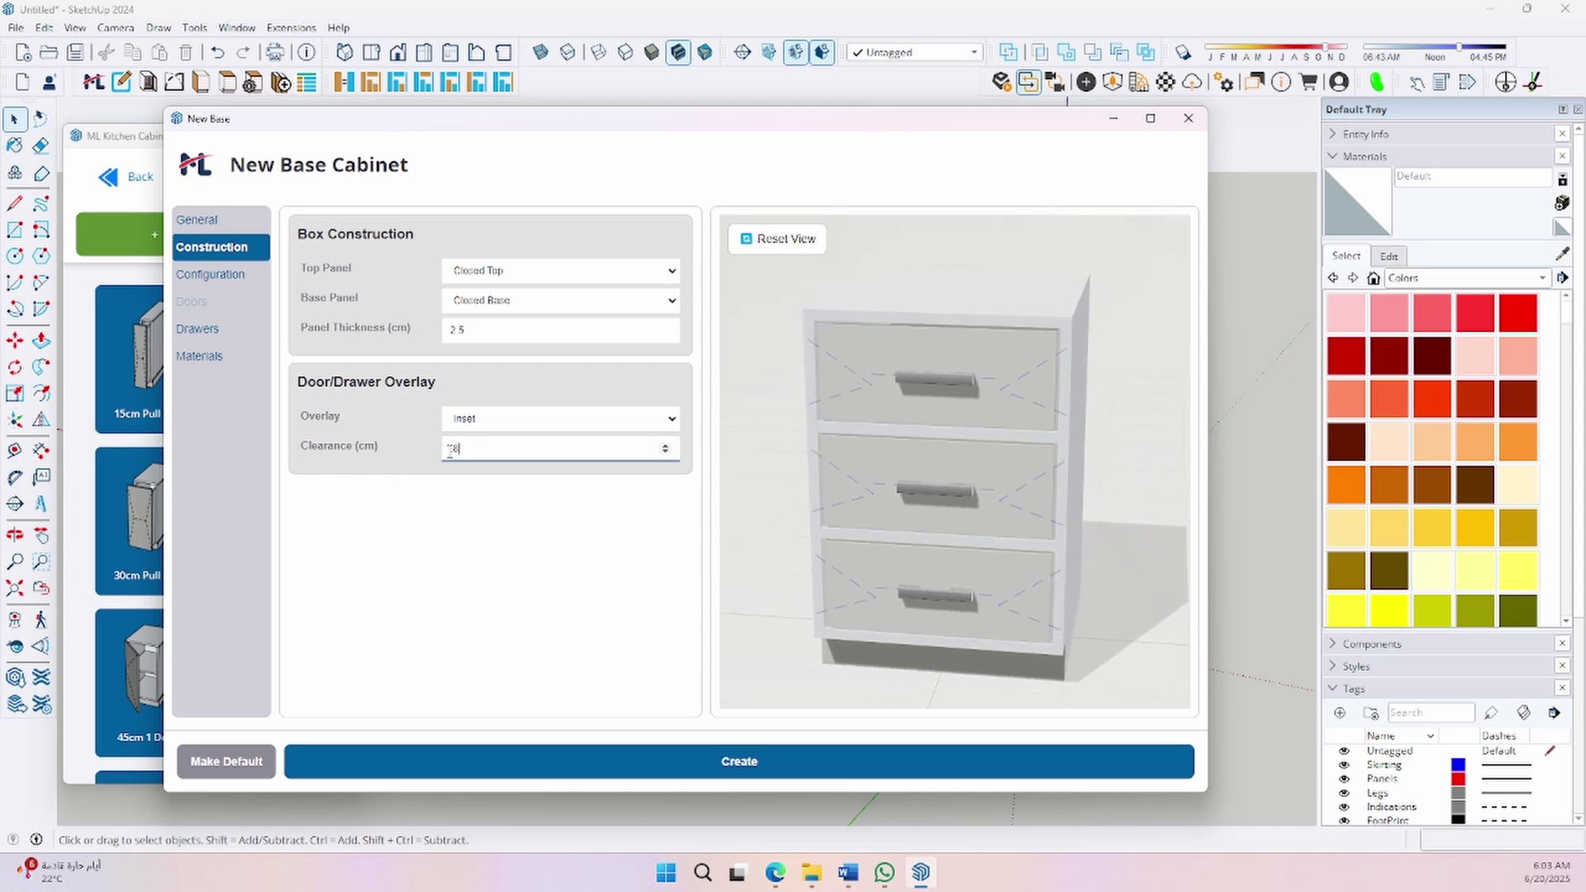
{"action": "left_click_drag", "start_coordinate": [774, 380], "coordinate": [930, 366]}
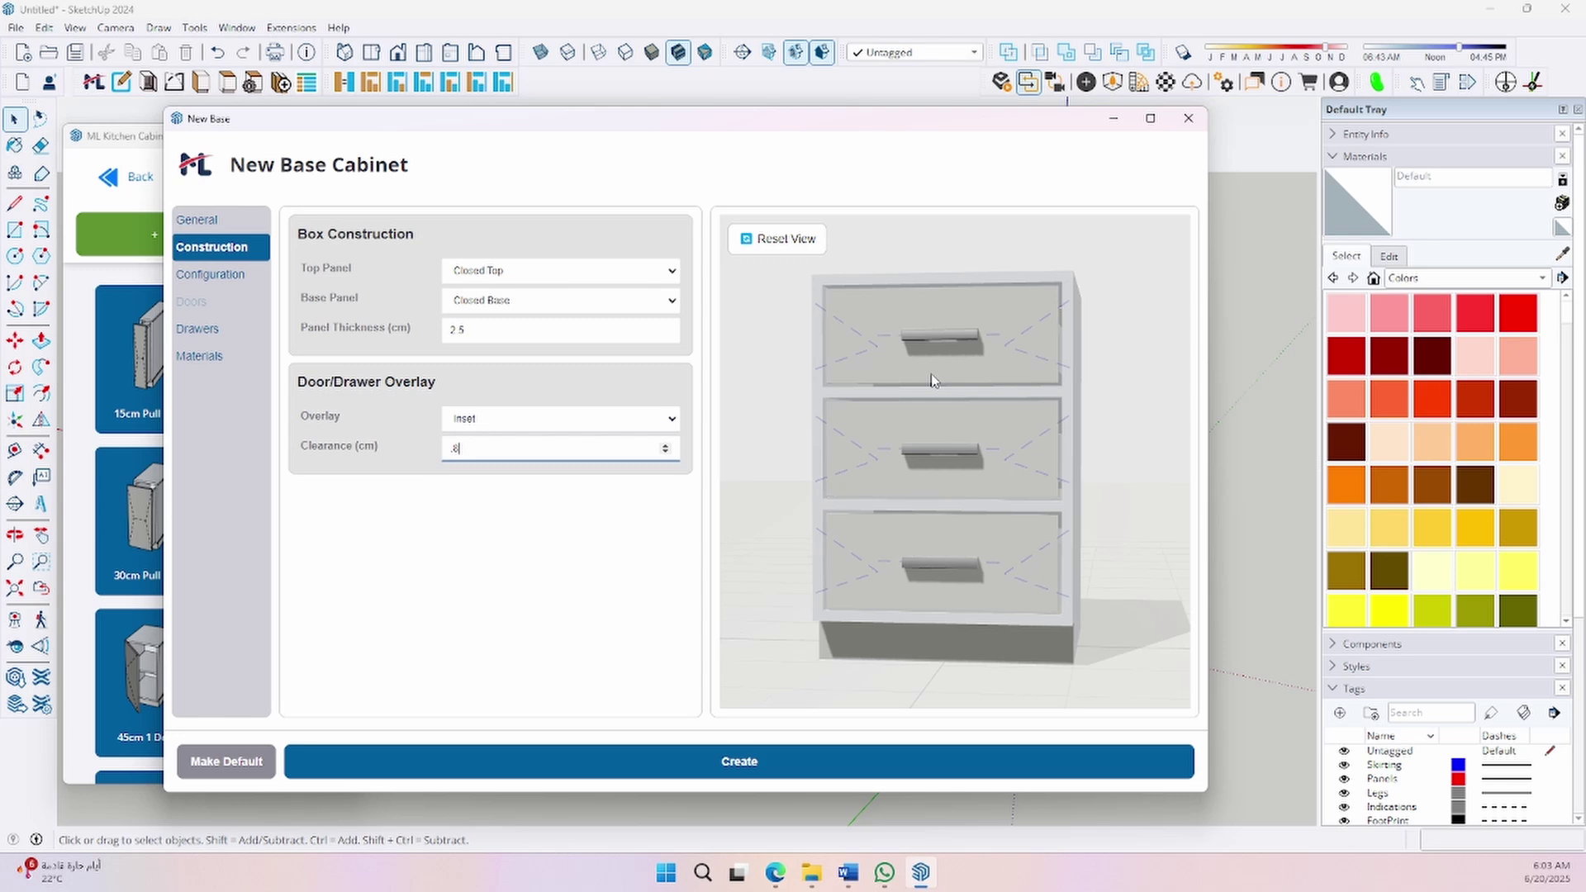
- Settle on Partial Overlay drawers and save the countertop settings with a front overhang
{"action": "left_click", "coordinate": [492, 422]}
{"action": "left_click", "coordinate": [488, 452]}
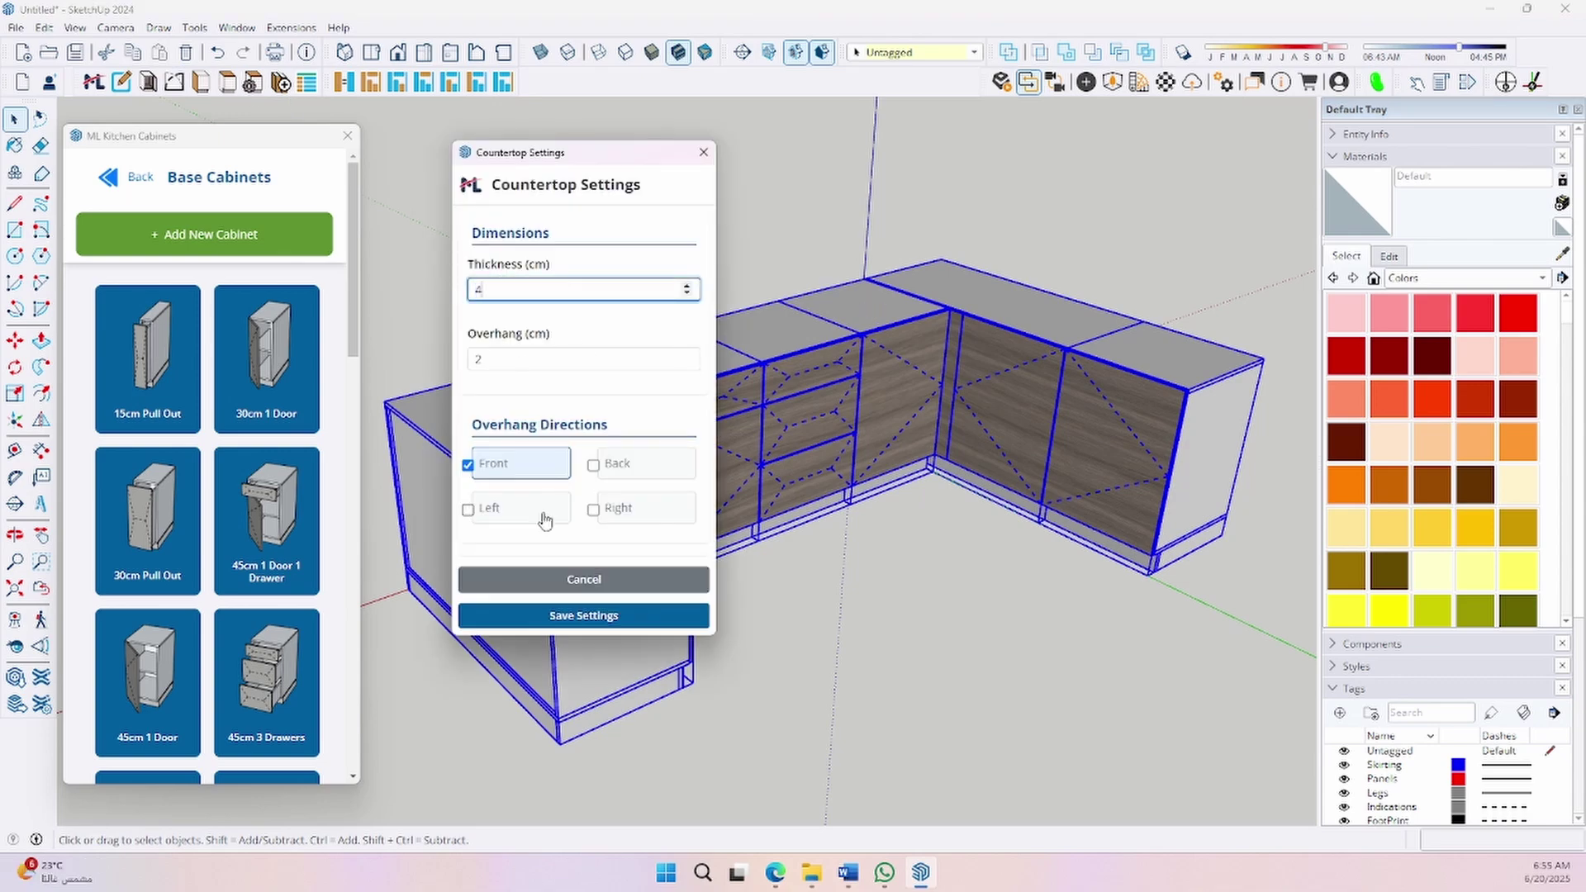
{"action": "left_click", "coordinate": [583, 615]}
{"action": "left_click", "coordinate": [860, 442]}
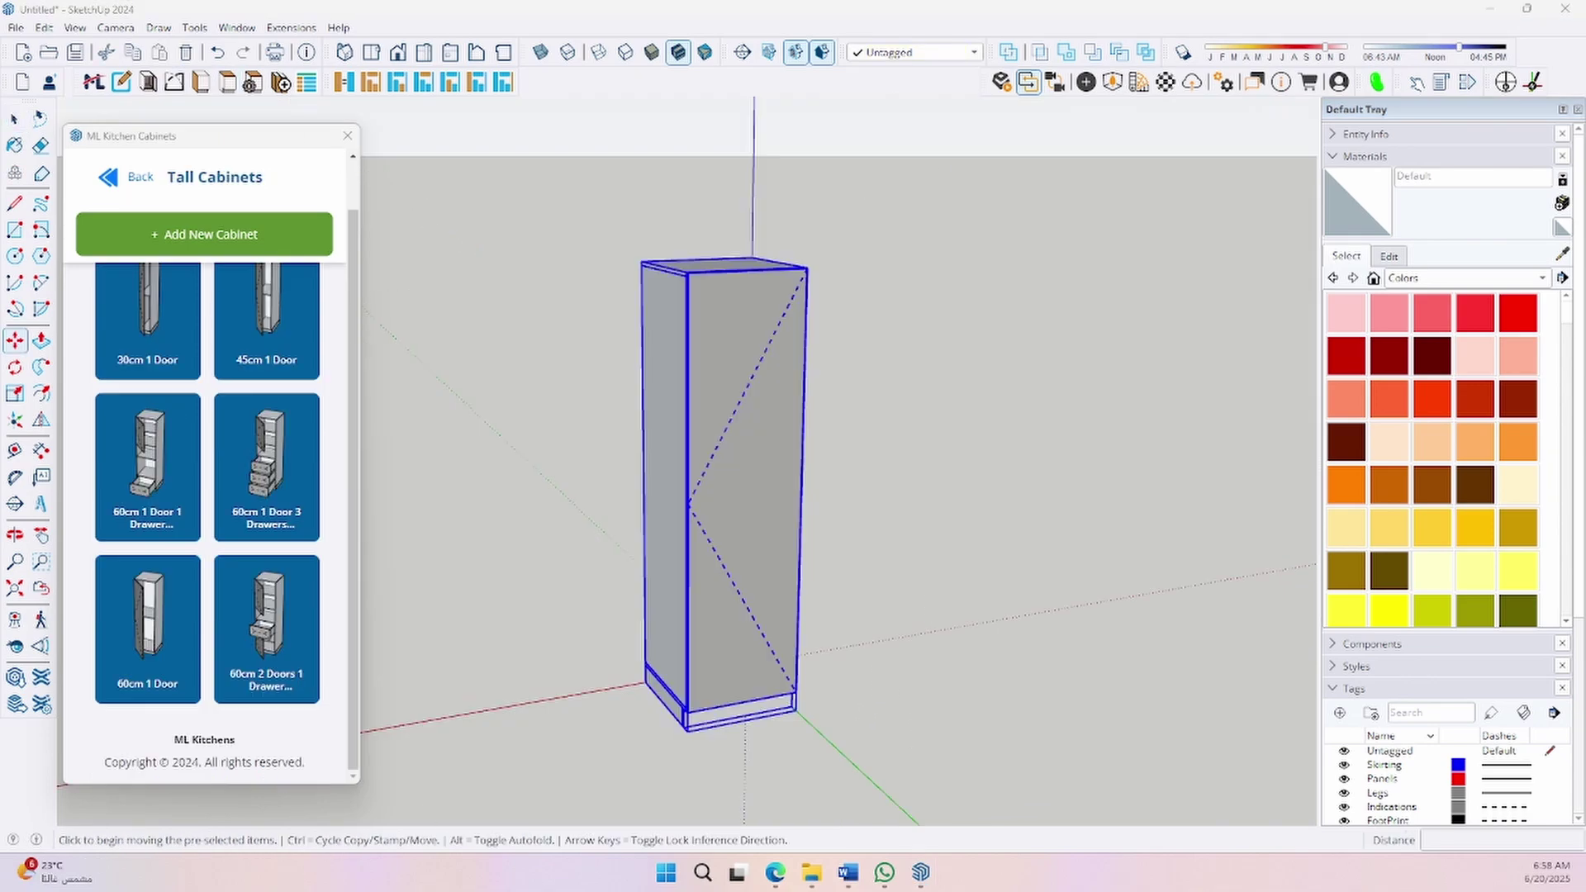
- Give the tall cabinet open shelves and A442 wood panels
{"action": "left_click", "coordinate": [124, 82]}
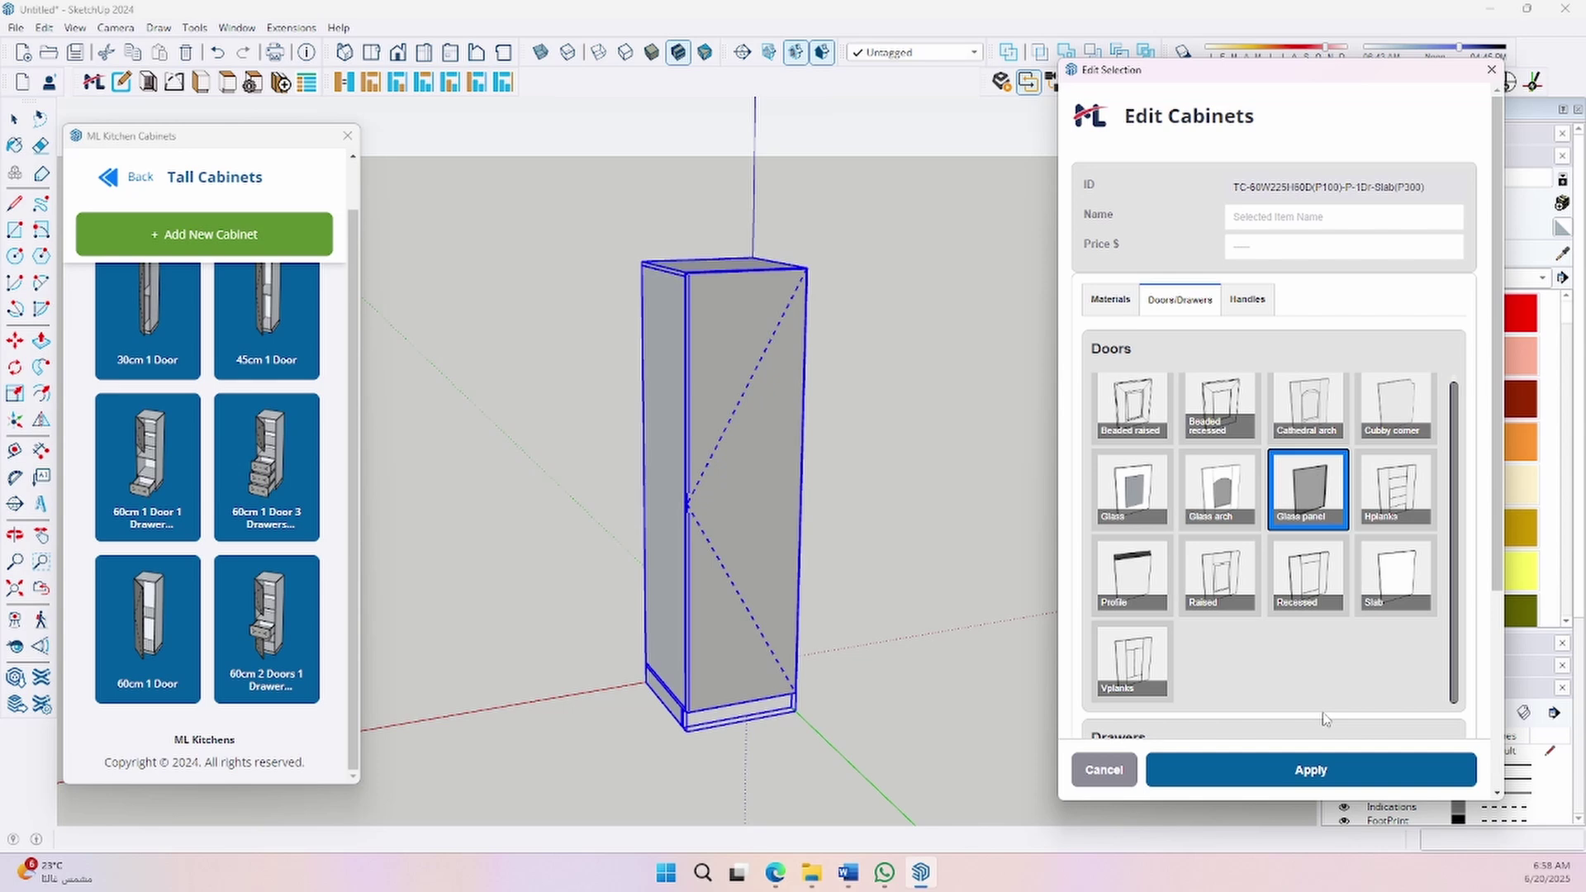
{"action": "left_click", "coordinate": [1306, 770]}
{"action": "left_click", "coordinate": [1110, 299]}
{"action": "scroll", "coordinate": [1239, 496], "scroll_direction": "down", "scroll_amount": 3}
{"action": "scroll", "coordinate": [1276, 744], "scroll_direction": "down", "scroll_amount": 1}
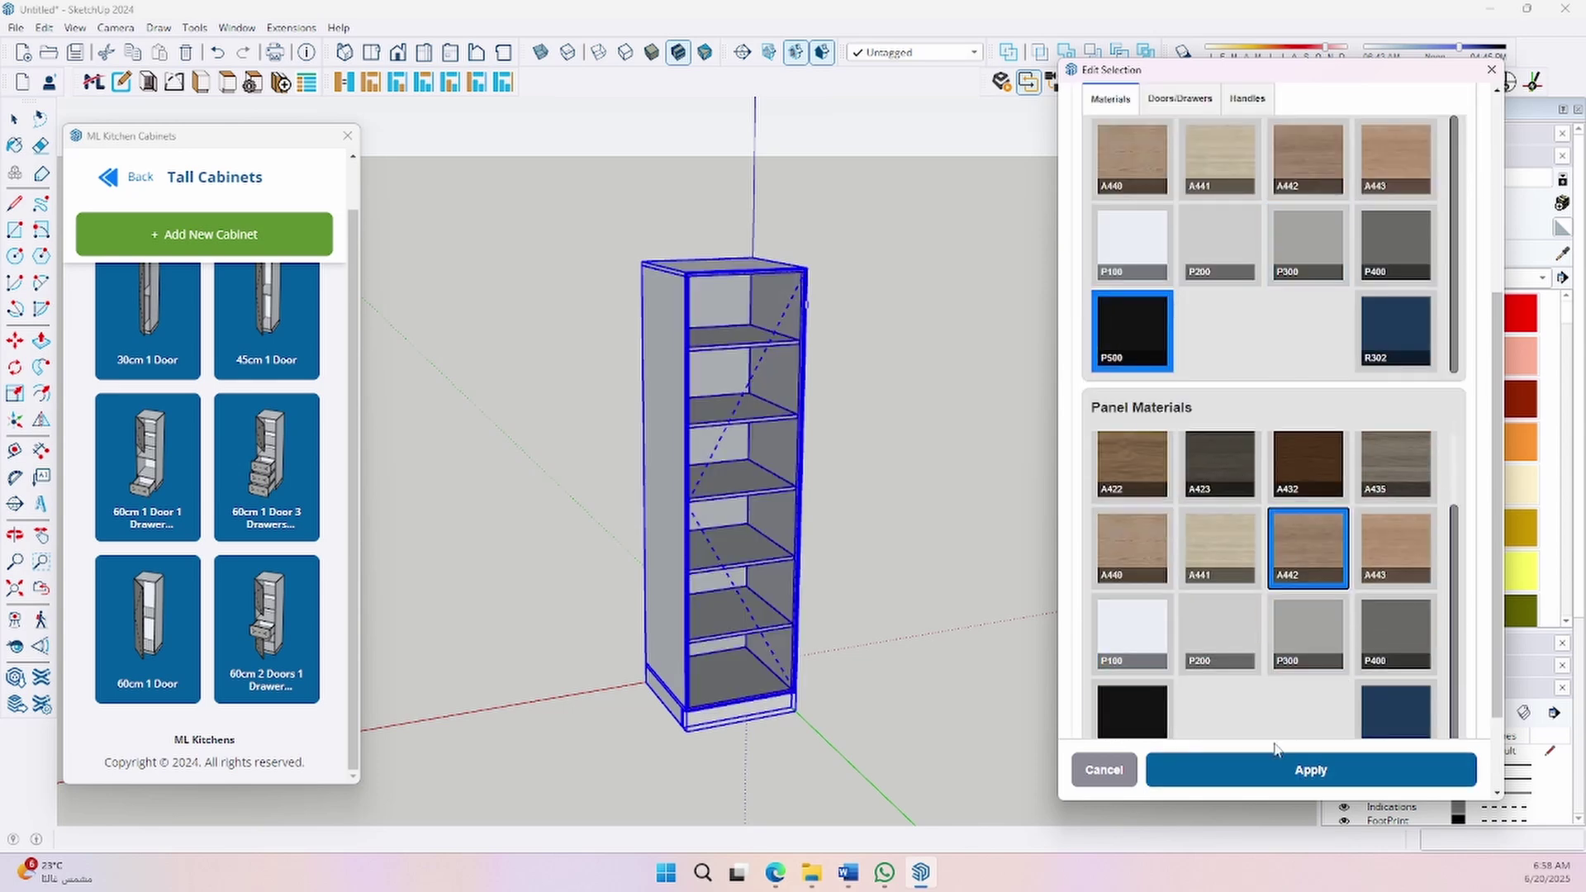
{"action": "left_click", "coordinate": [1276, 766]}
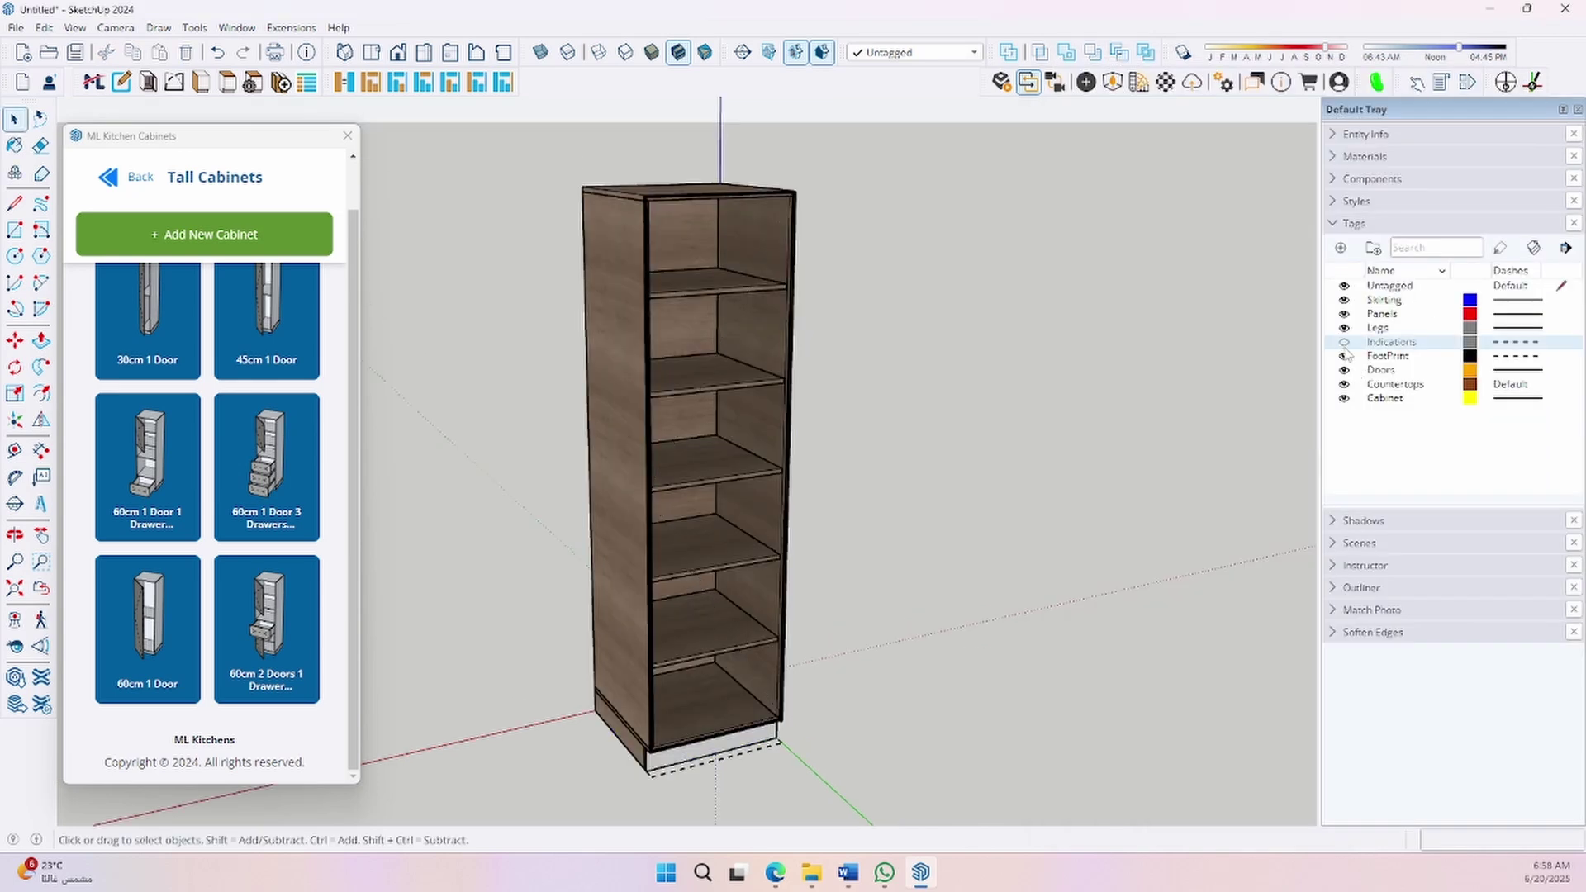
- Create a 60 cm three-drawer base cabinet and place it beside the first
{"action": "double_click", "coordinate": [1344, 370]}
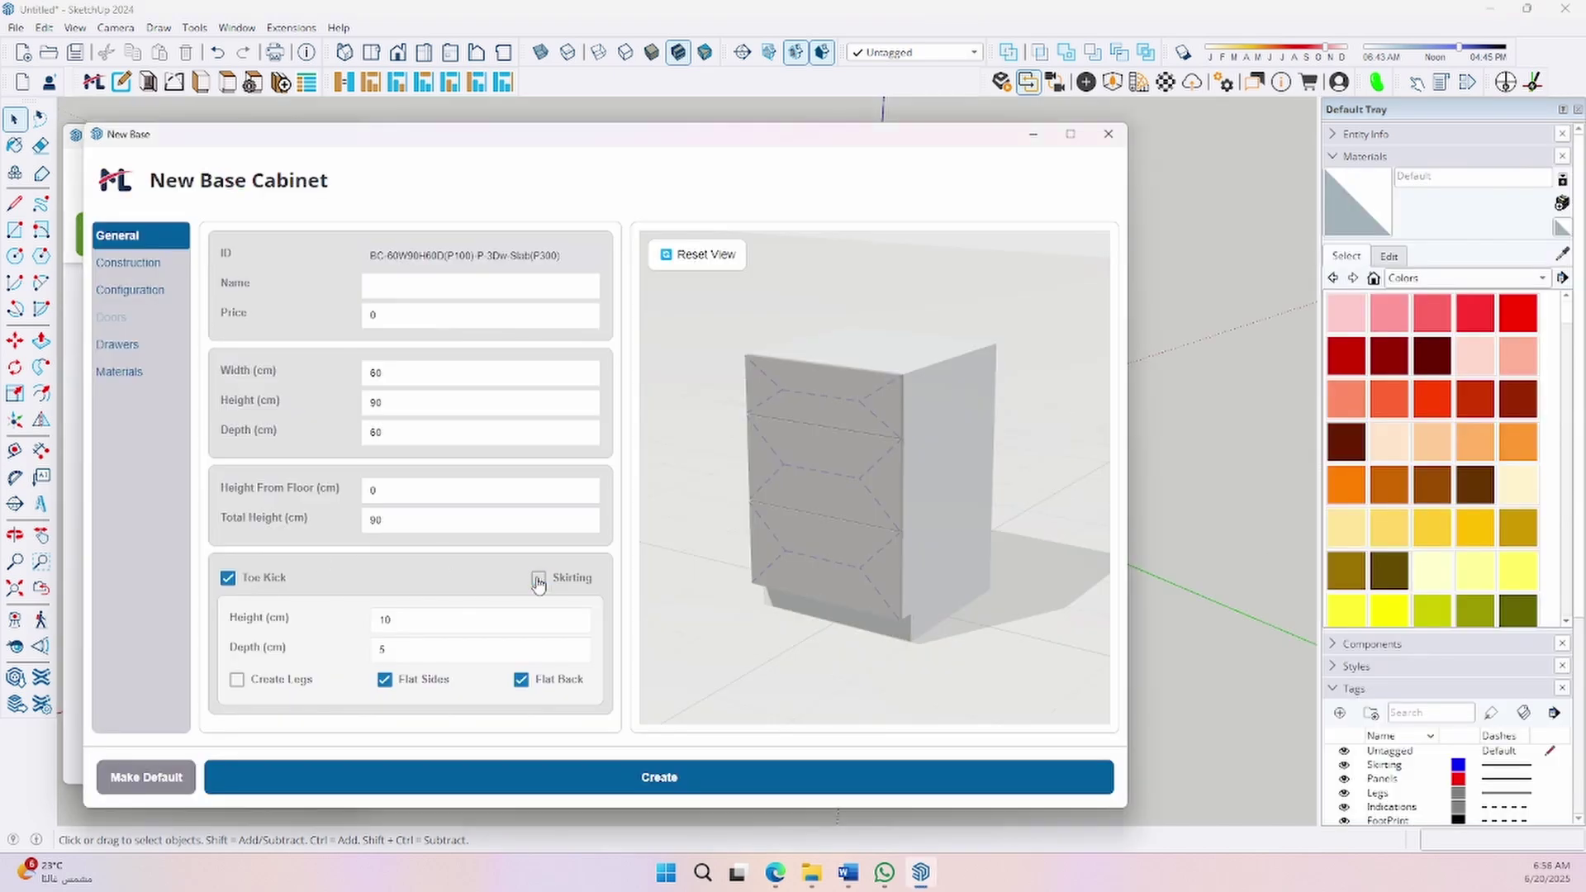
{"action": "scroll", "coordinate": [774, 626], "scroll_direction": "up", "scroll_amount": 1}
{"action": "scroll", "coordinate": [866, 520], "scroll_direction": "up", "scroll_amount": 4}
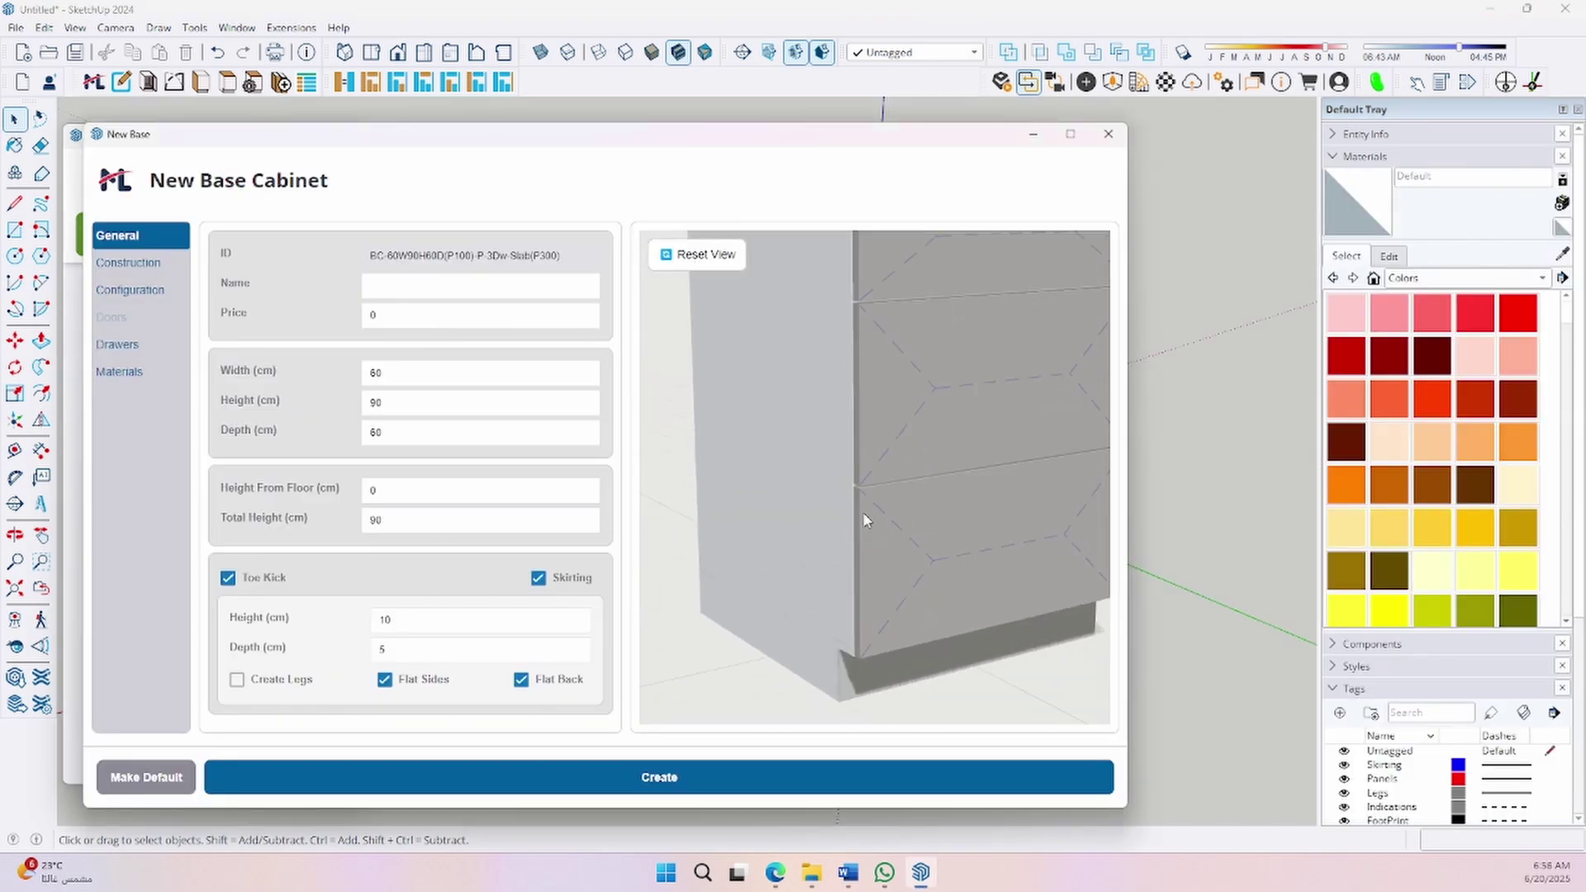
{"action": "scroll", "coordinate": [864, 522], "scroll_direction": "down", "scroll_amount": 1}
{"action": "left_click", "coordinate": [665, 781]}
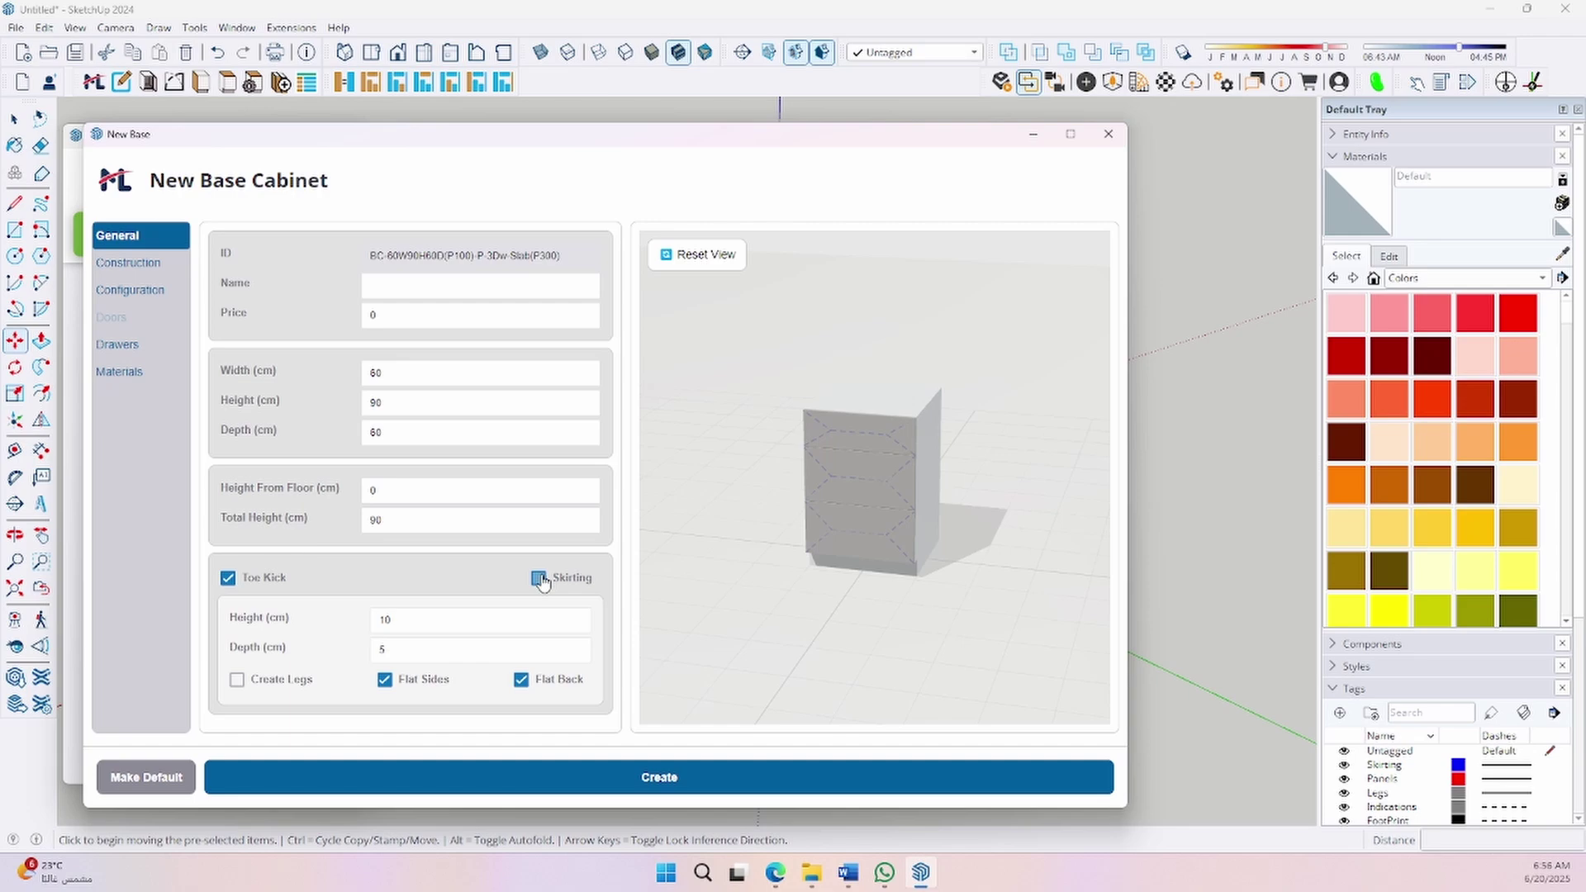
{"action": "left_click", "coordinate": [621, 777]}
- Give both drawer base cabinets dark grey P400 panels
{"action": "left_click", "coordinate": [707, 556]}
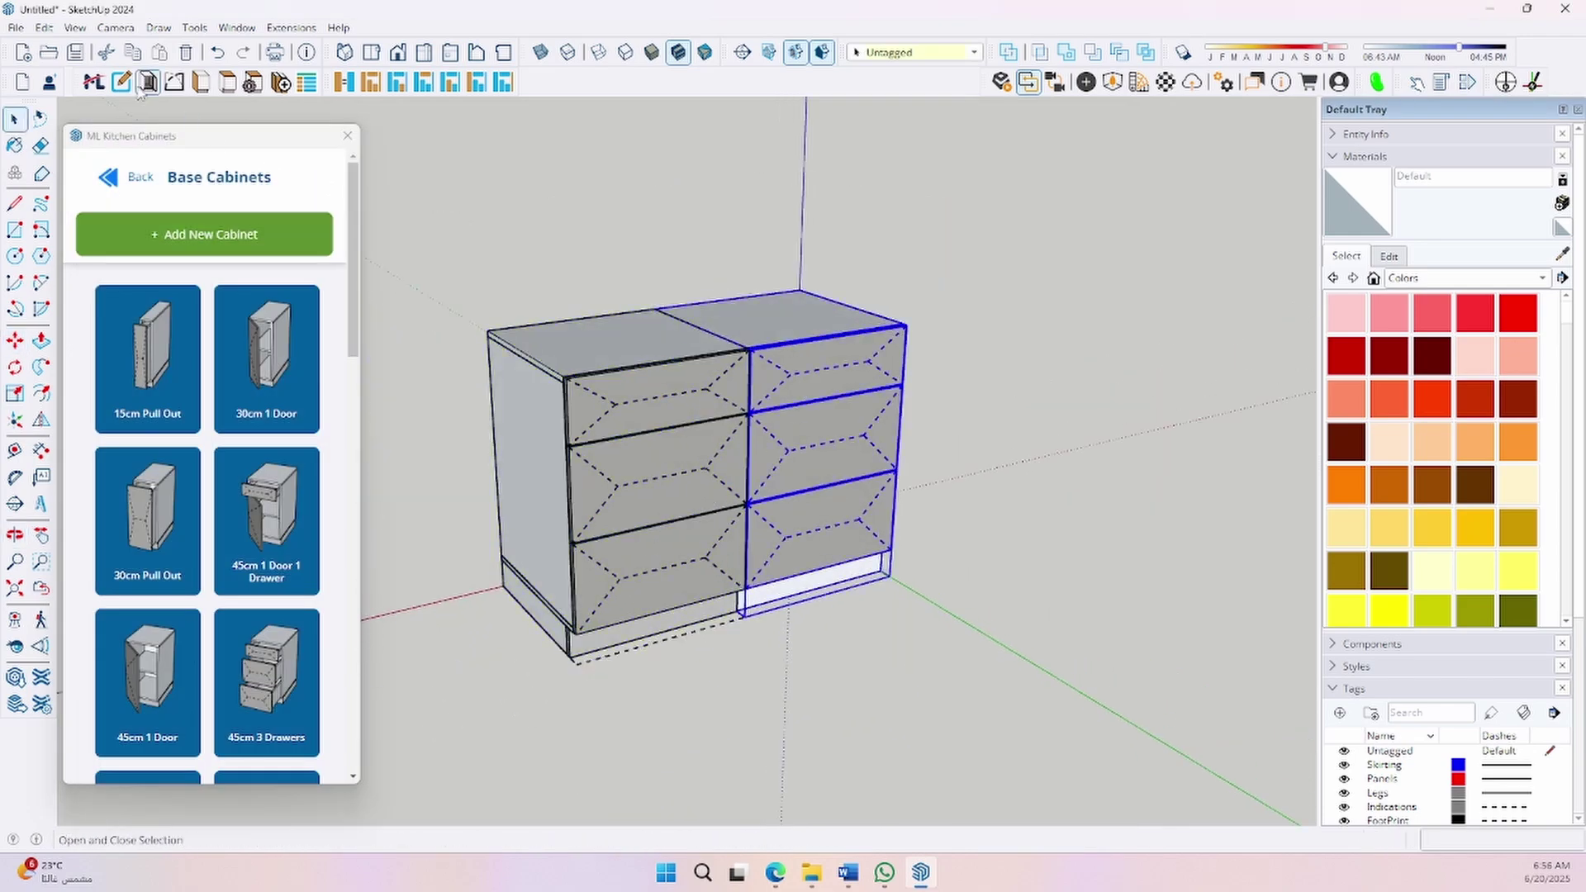
{"action": "left_click", "coordinate": [148, 82]}
{"action": "scroll", "coordinate": [1301, 607], "scroll_direction": "down", "scroll_amount": 5}
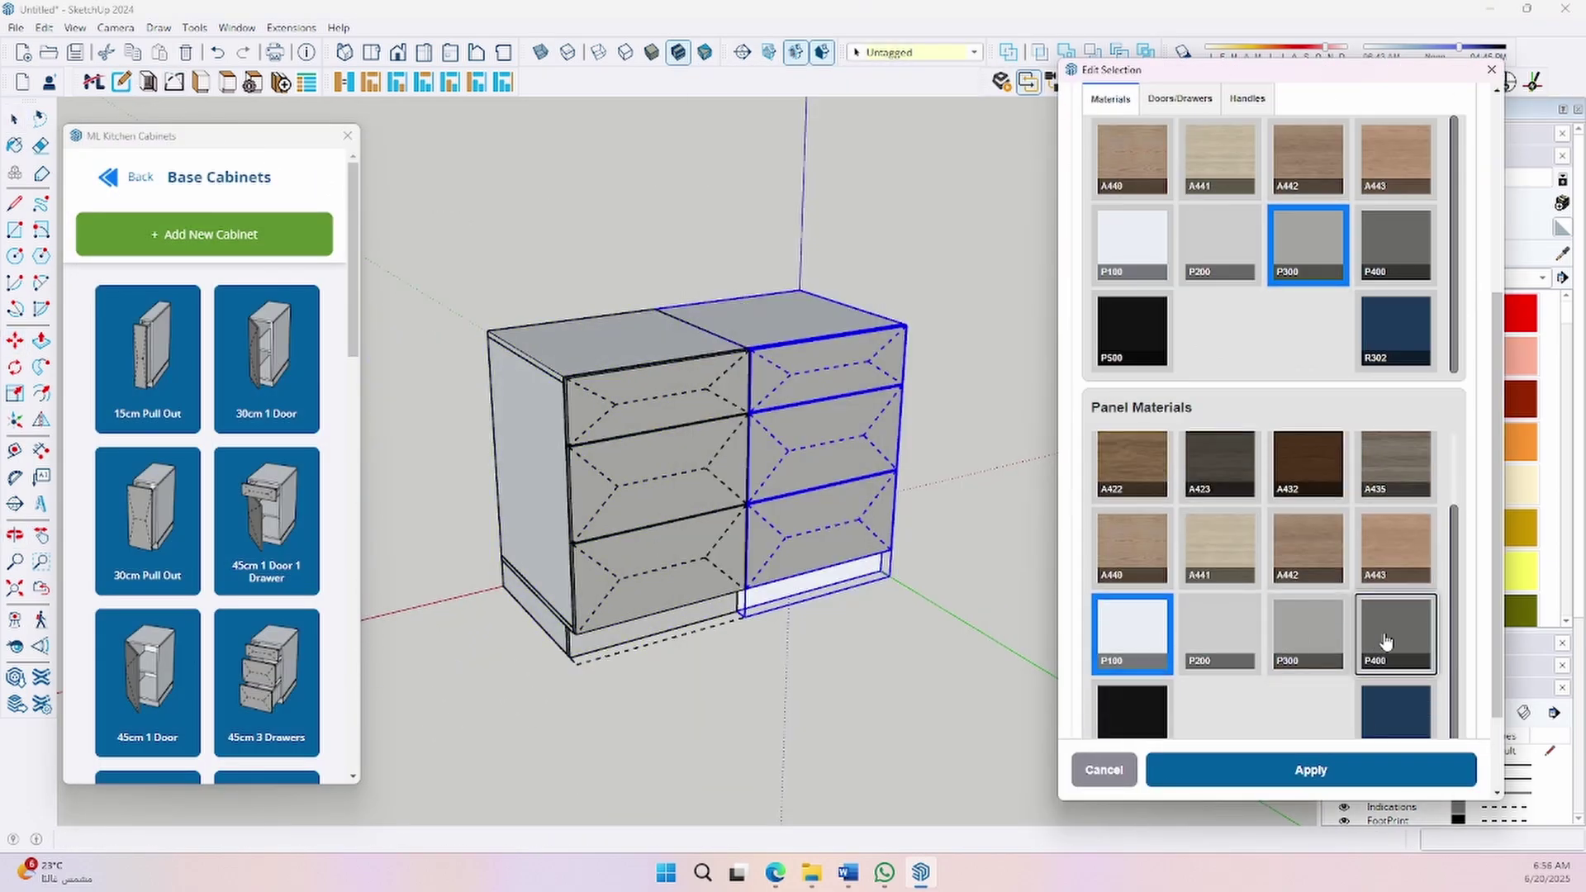
{"action": "left_click", "coordinate": [1385, 640]}
{"action": "left_click", "coordinate": [1312, 769]}
{"action": "scroll", "coordinate": [1283, 430], "scroll_direction": "down", "scroll_amount": 2}
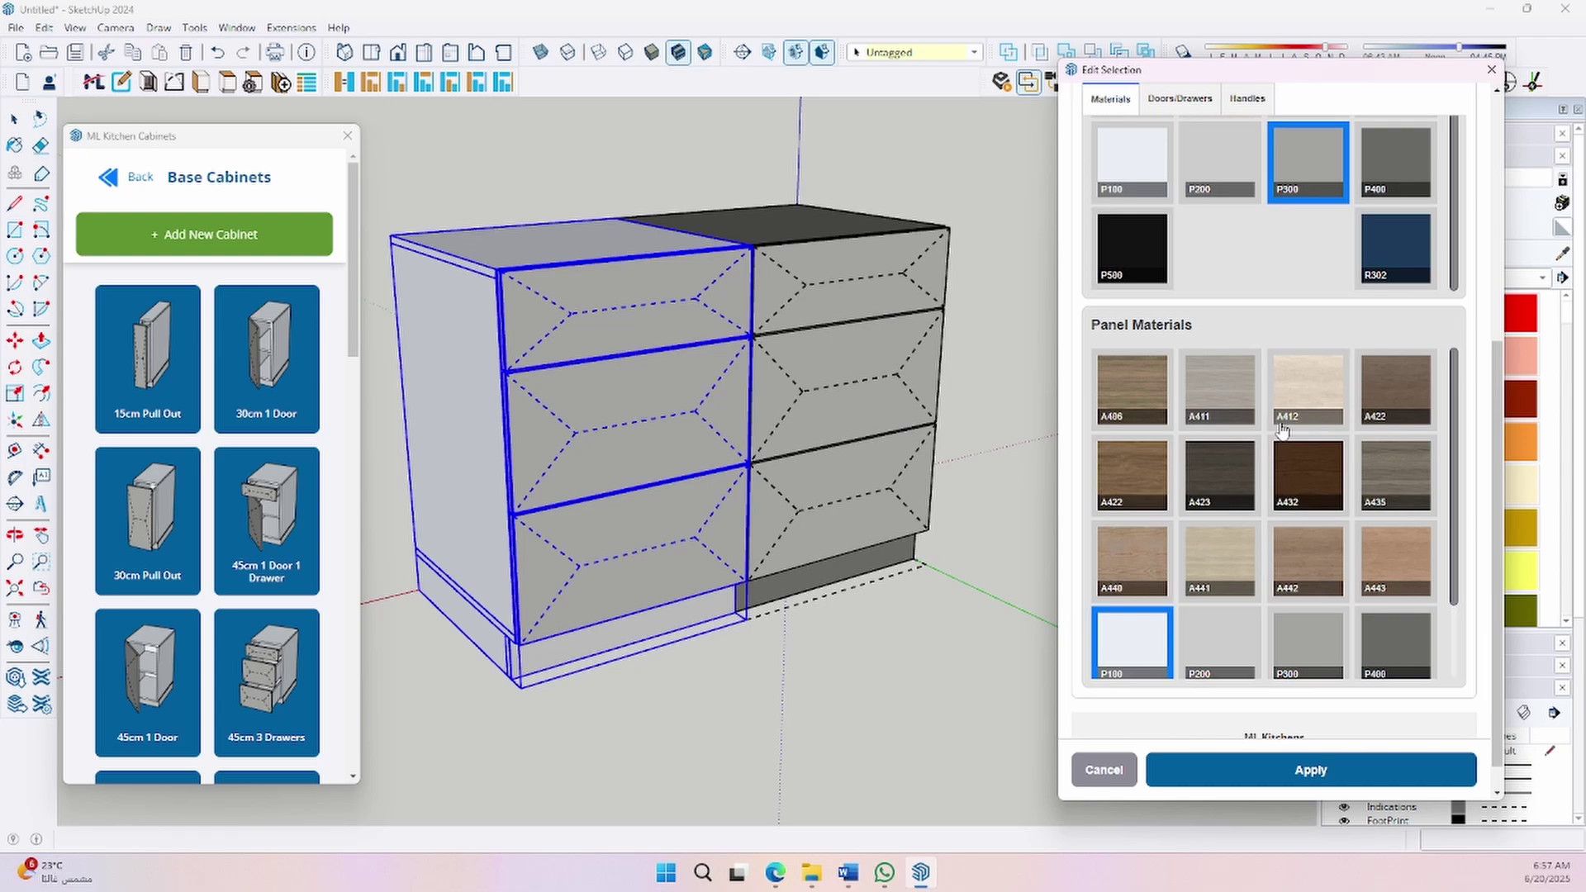
{"action": "scroll", "coordinate": [1283, 430], "scroll_direction": "down", "scroll_amount": 2}
{"action": "left_click", "coordinate": [1395, 520]}
{"action": "left_click", "coordinate": [1311, 770]}
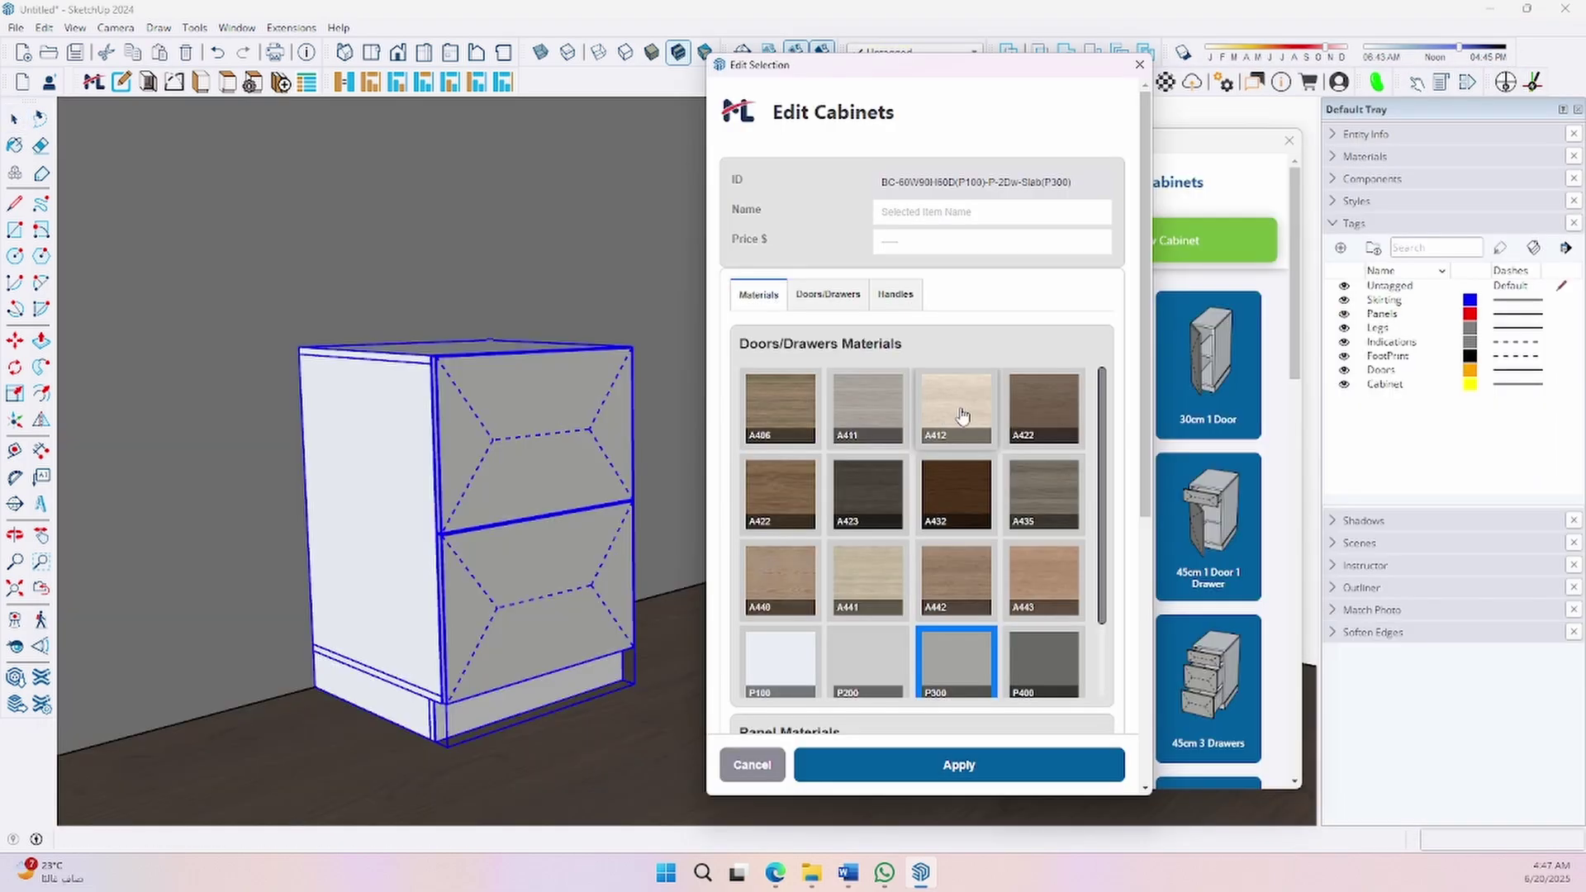
{"action": "scroll", "coordinate": [961, 416], "scroll_direction": "down", "scroll_amount": 3}
- Apply another panel material and the Profile drawer style to the cabinets
{"action": "left_click", "coordinate": [1033, 631]}
{"action": "left_click", "coordinate": [1016, 760]}
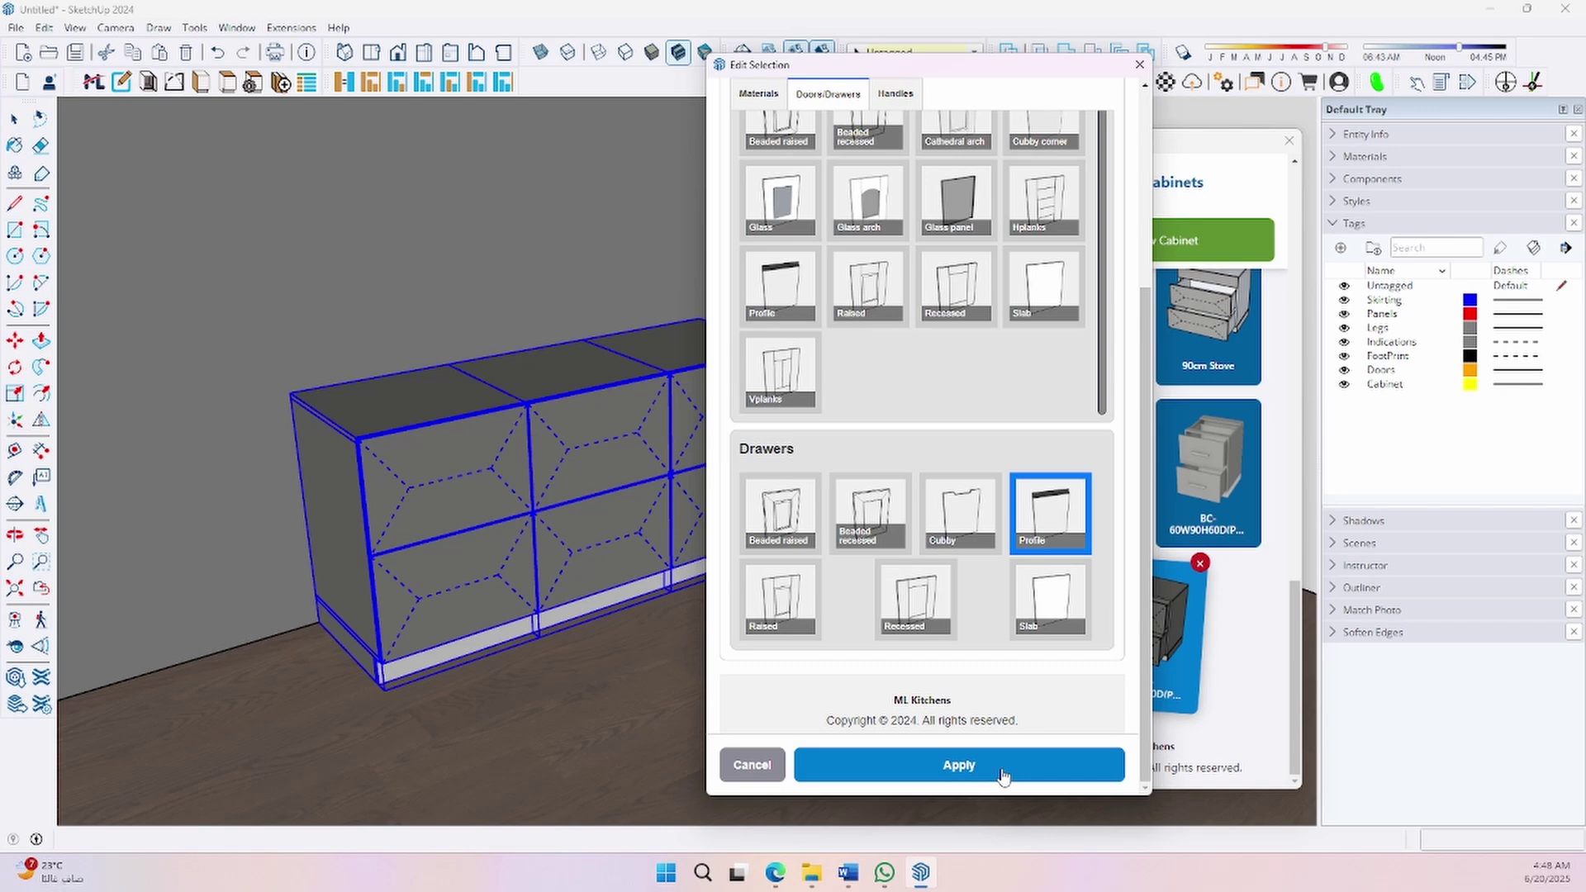
{"action": "left_click", "coordinate": [1002, 777]}
- Create an end panel beside the drawer run
{"action": "left_click", "coordinate": [1051, 236]}
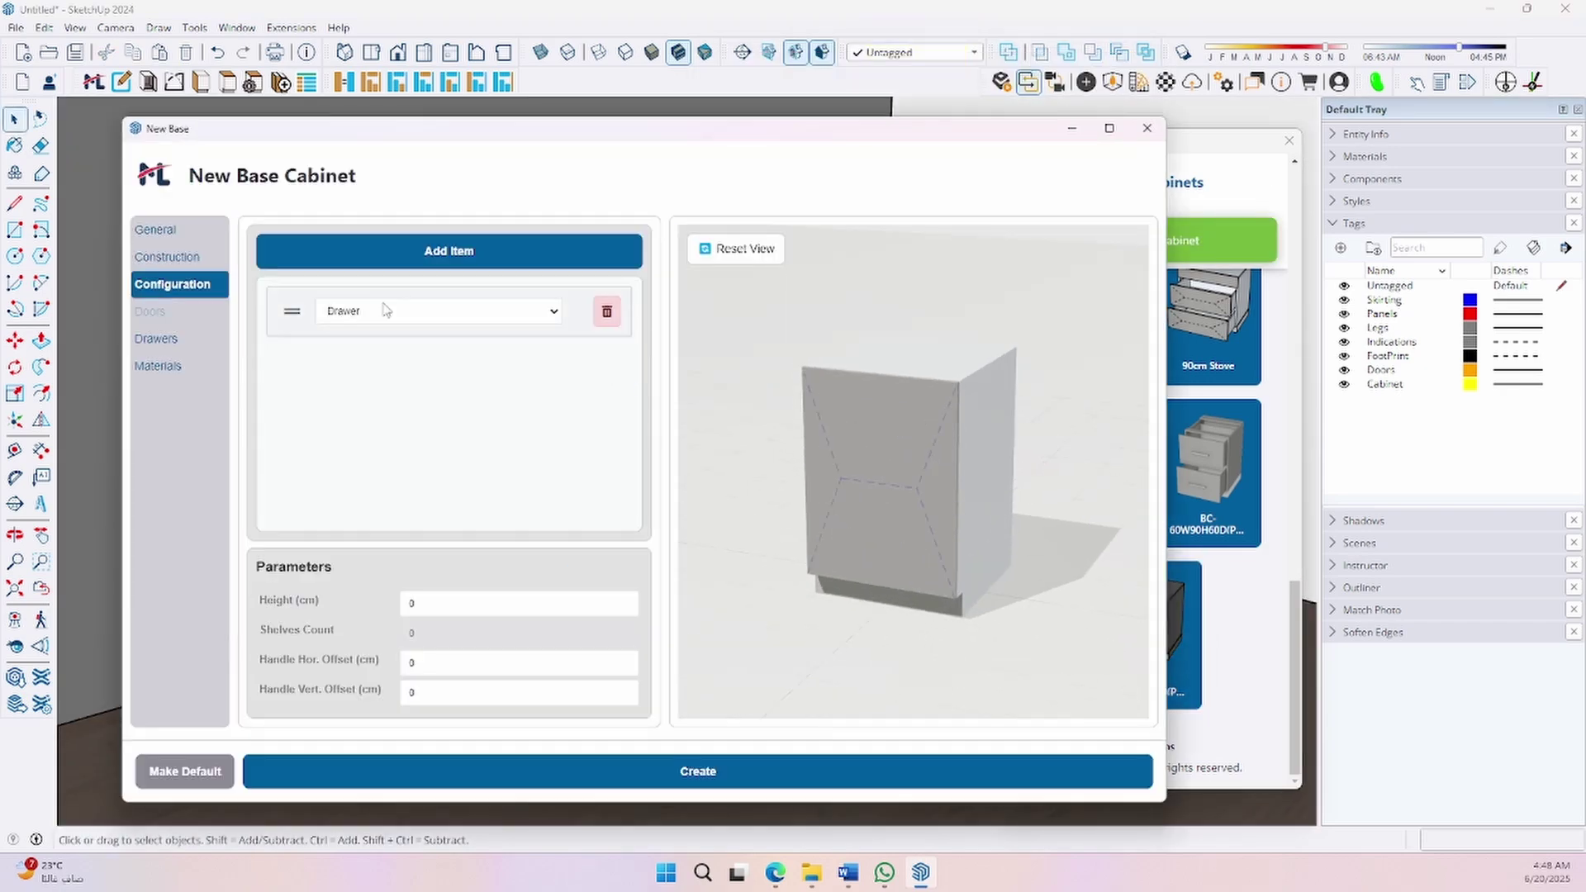
{"action": "left_click", "coordinate": [154, 229]}
{"action": "left_click", "coordinate": [698, 771]}
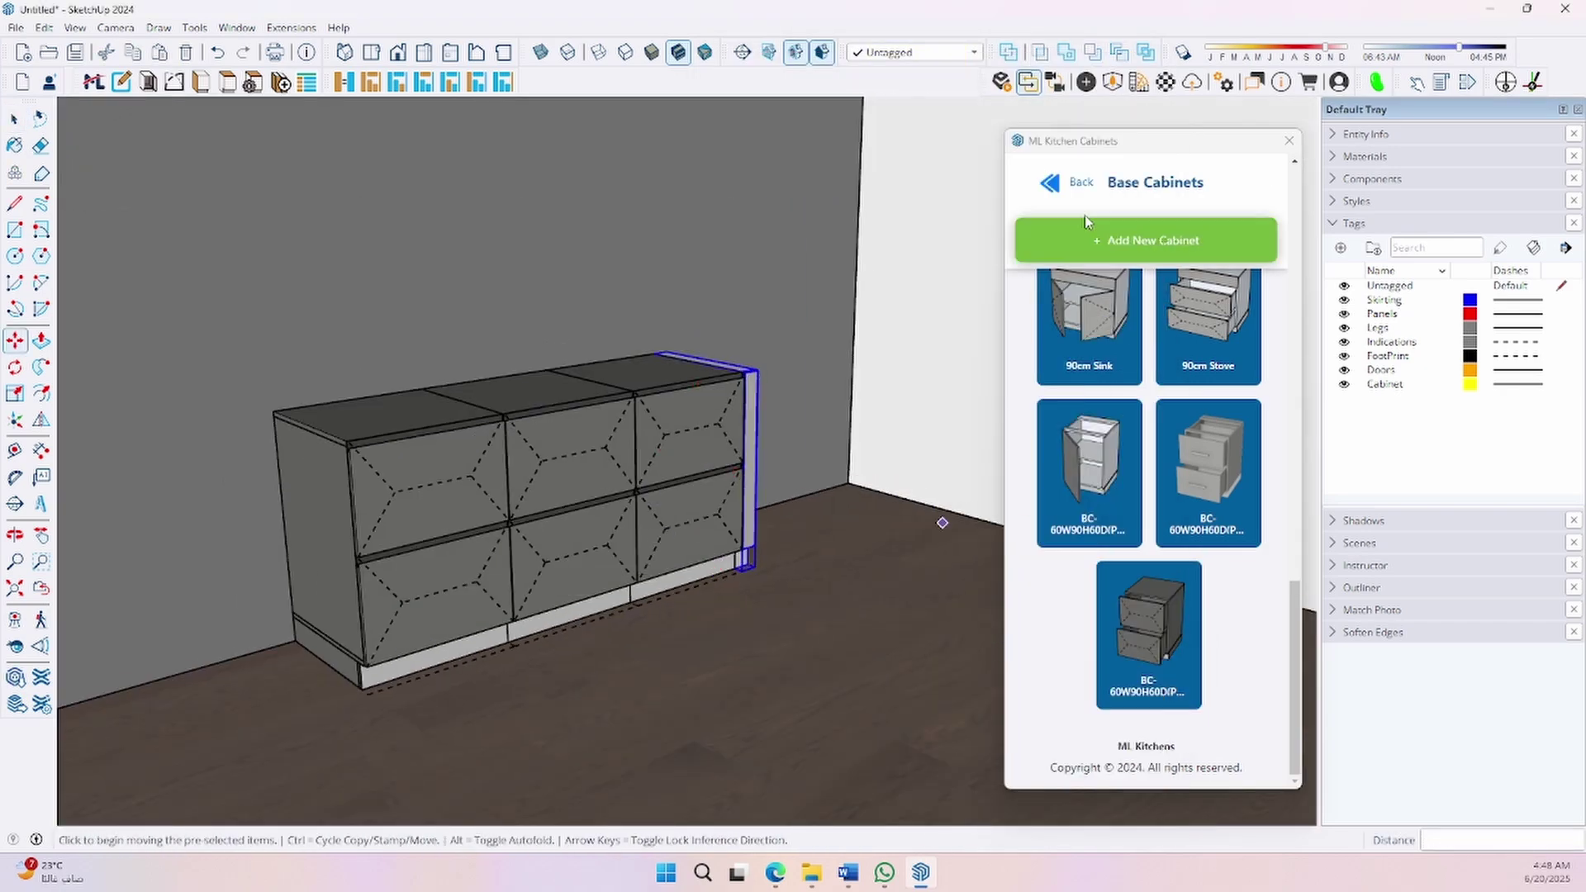
- Add a Blind Corner base cabinet at the end of the row
{"action": "left_click", "coordinate": [1152, 240]}
{"action": "left_click", "coordinate": [166, 255]}
{"action": "left_click", "coordinate": [698, 769]}
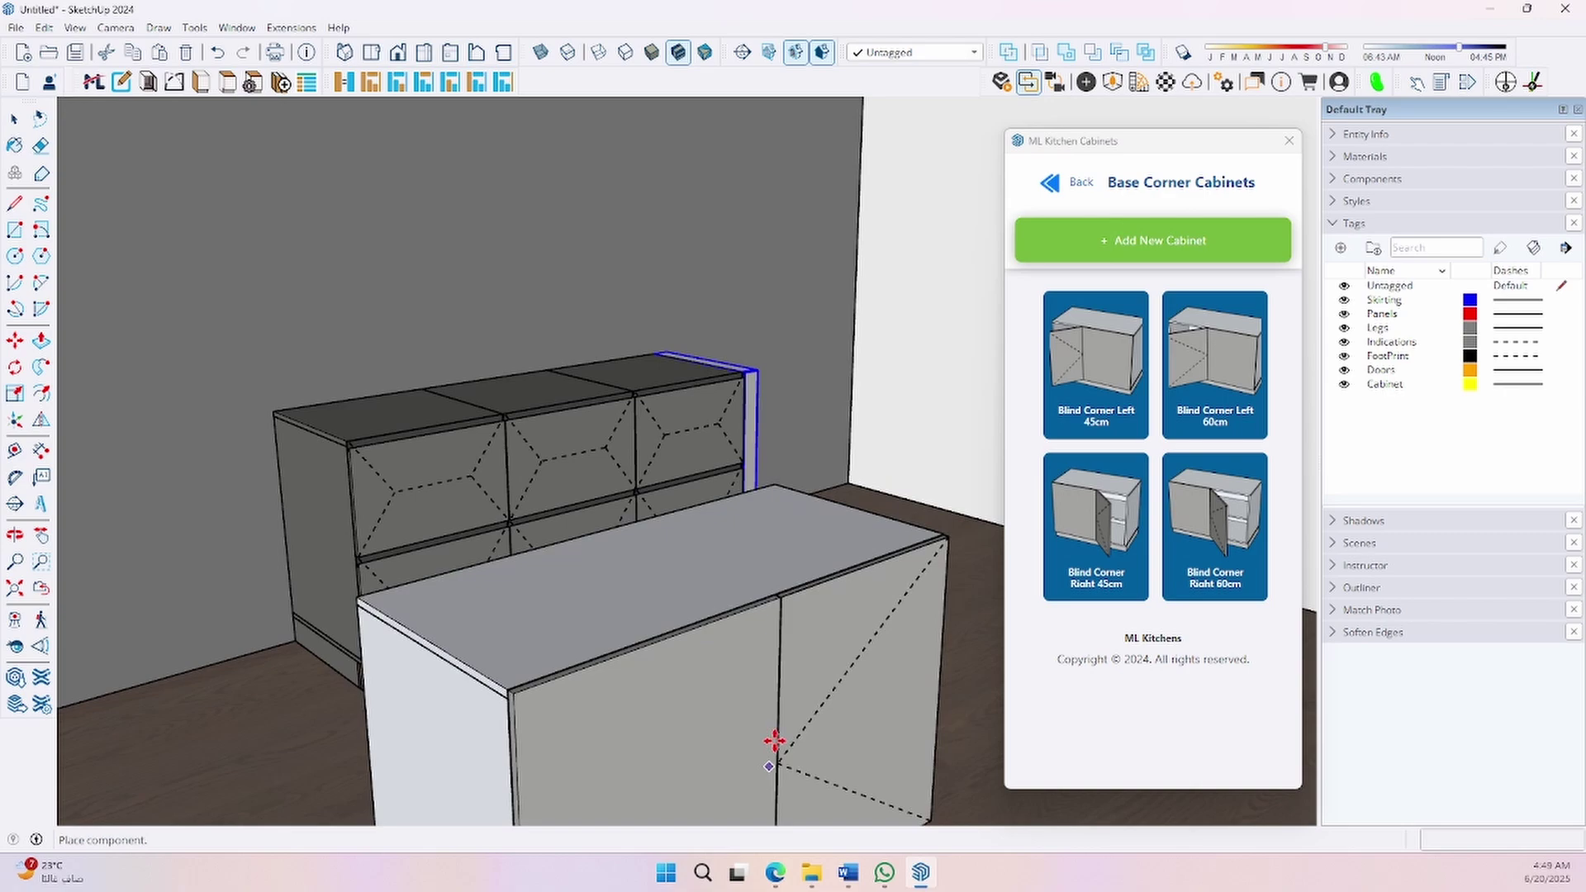
{"action": "left_click", "coordinate": [782, 683]}
{"action": "middle_click_drag", "start_coordinate": [783, 683], "coordinate": [382, 429]}
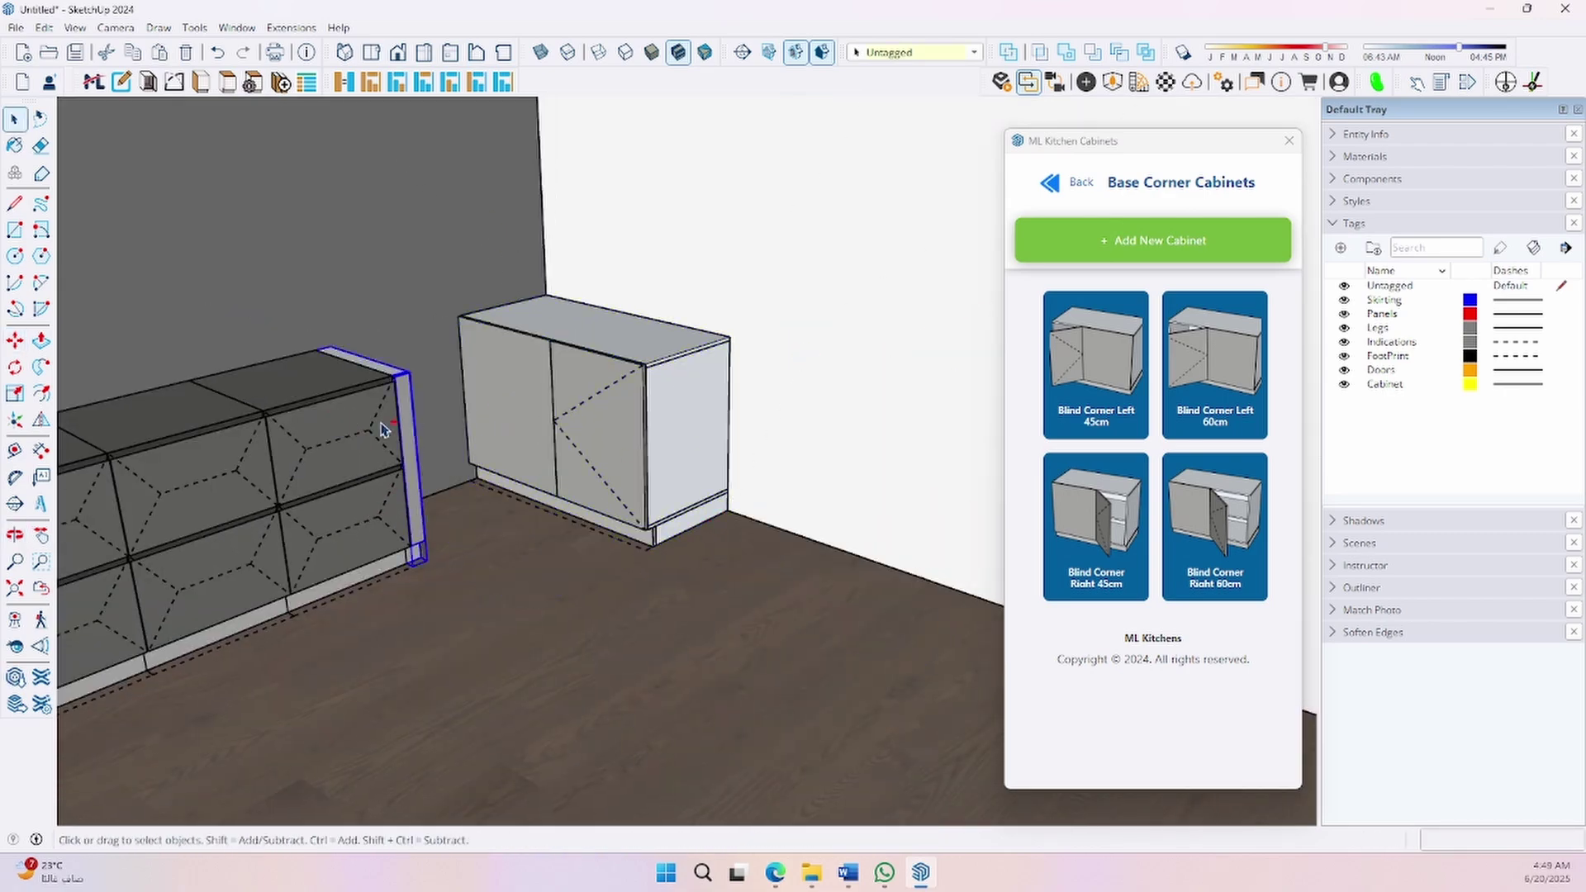
{"action": "scroll", "coordinate": [382, 429], "scroll_direction": "up", "scroll_amount": 5}
{"action": "scroll", "coordinate": [684, 532], "scroll_direction": "down", "scroll_amount": 5}
- Create a 60 cm base cabinet for the second wall
{"action": "left_click", "coordinate": [1050, 183]}
{"action": "left_click", "coordinate": [1153, 240]}
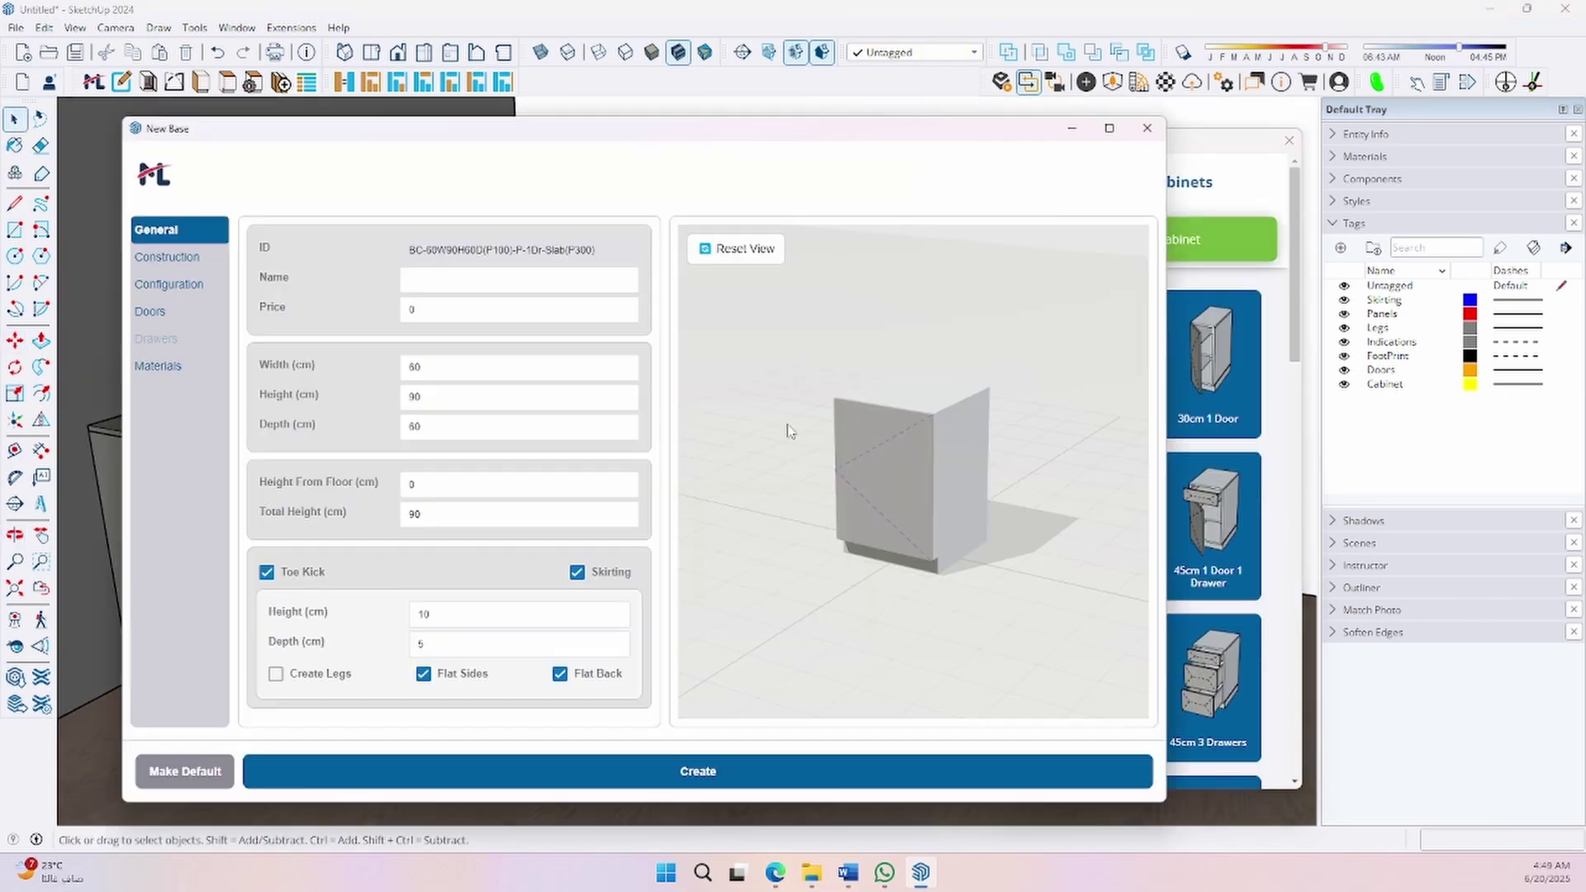
{"action": "left_click", "coordinate": [882, 753]}
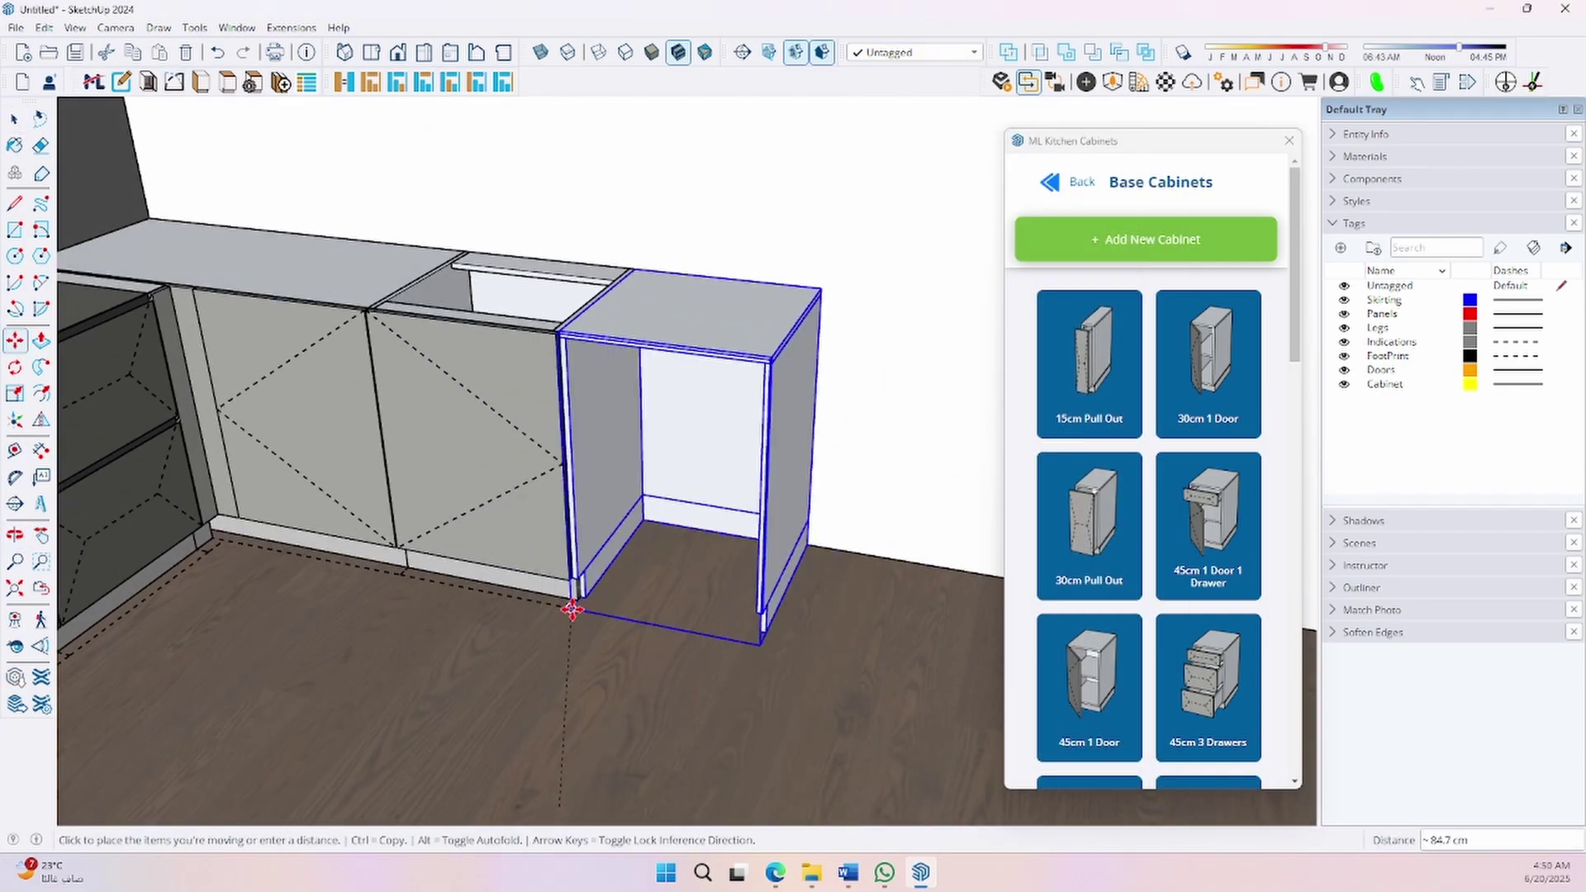
- Place the base cabinet, then add a tall cabinet with a Glass panel door
{"action": "left_click", "coordinate": [574, 609]}
{"action": "left_click", "coordinate": [1179, 605]}
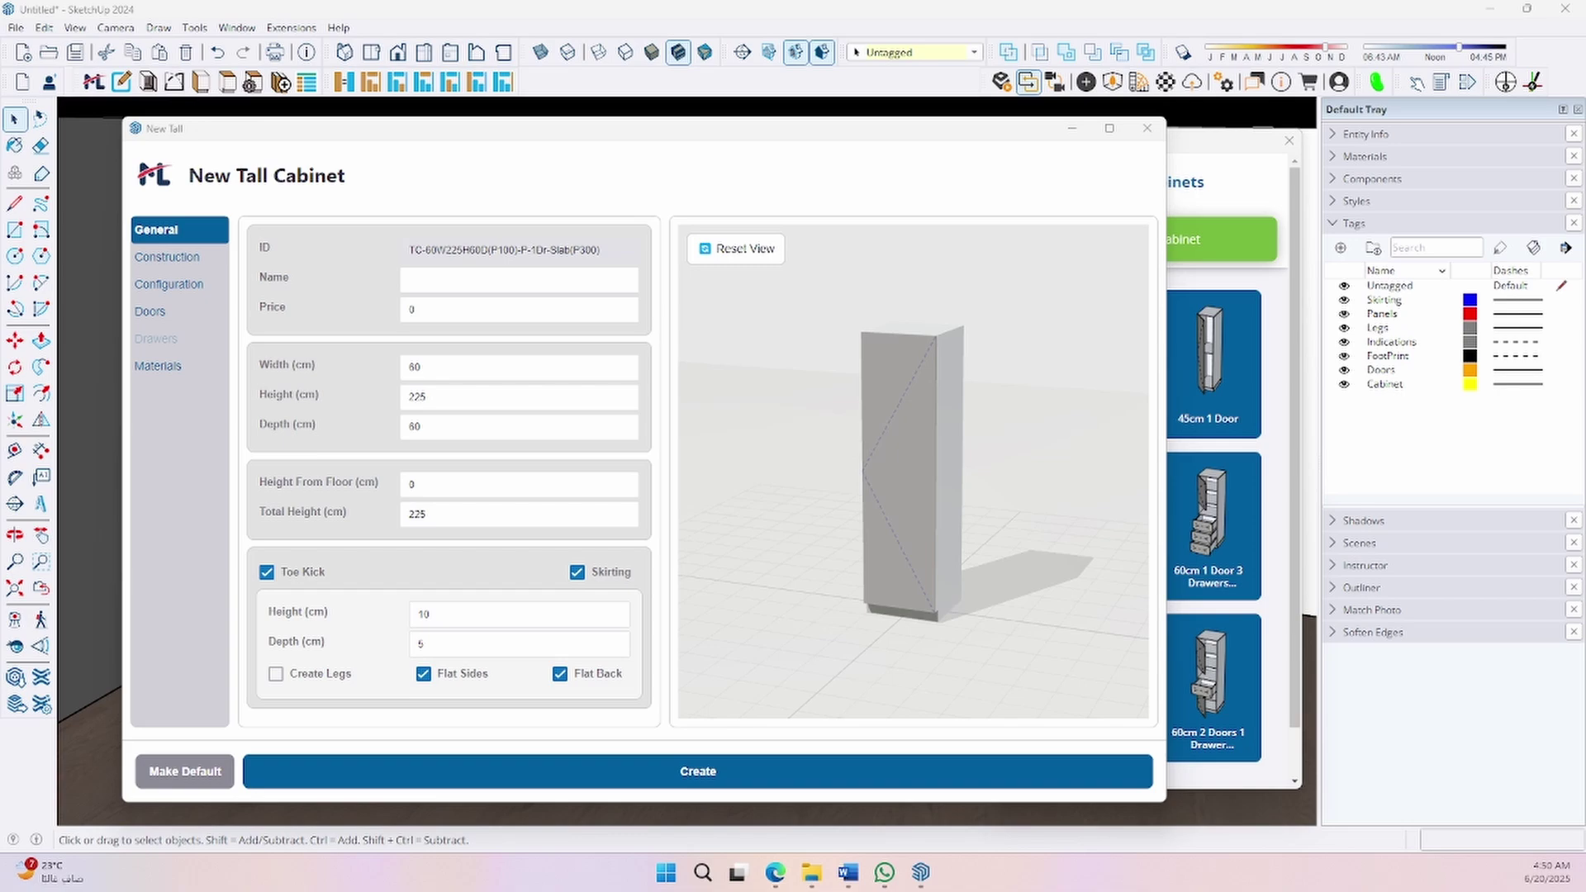
{"action": "left_click", "coordinate": [204, 301]}
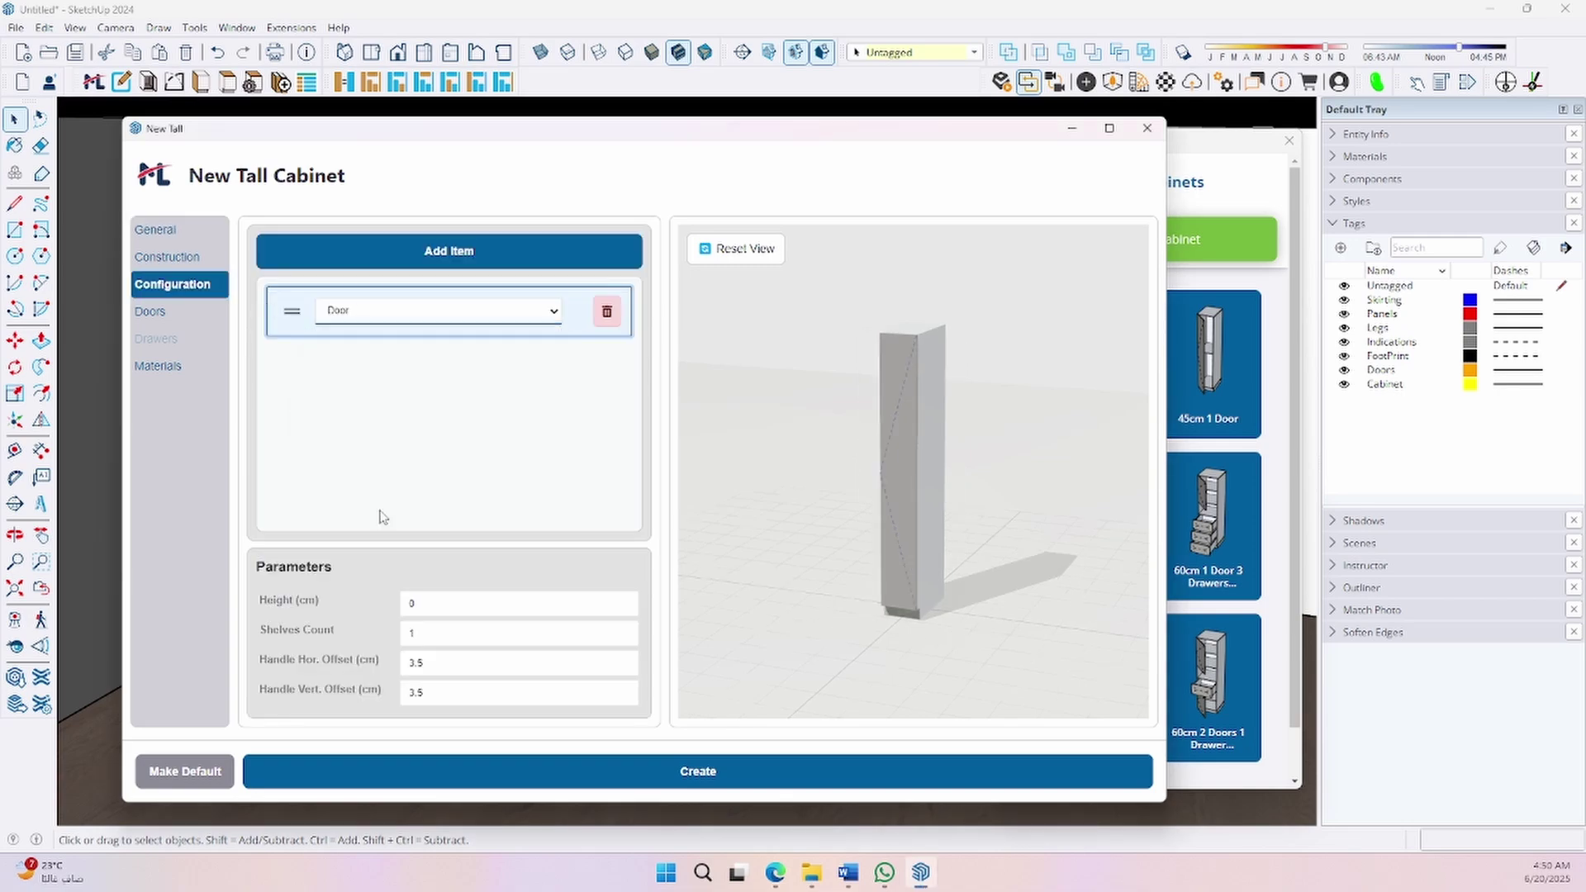
{"action": "left_click", "coordinate": [690, 779]}
{"action": "left_click", "coordinate": [195, 648]}
{"action": "left_click", "coordinate": [957, 490]}
{"action": "left_click", "coordinate": [959, 764]}
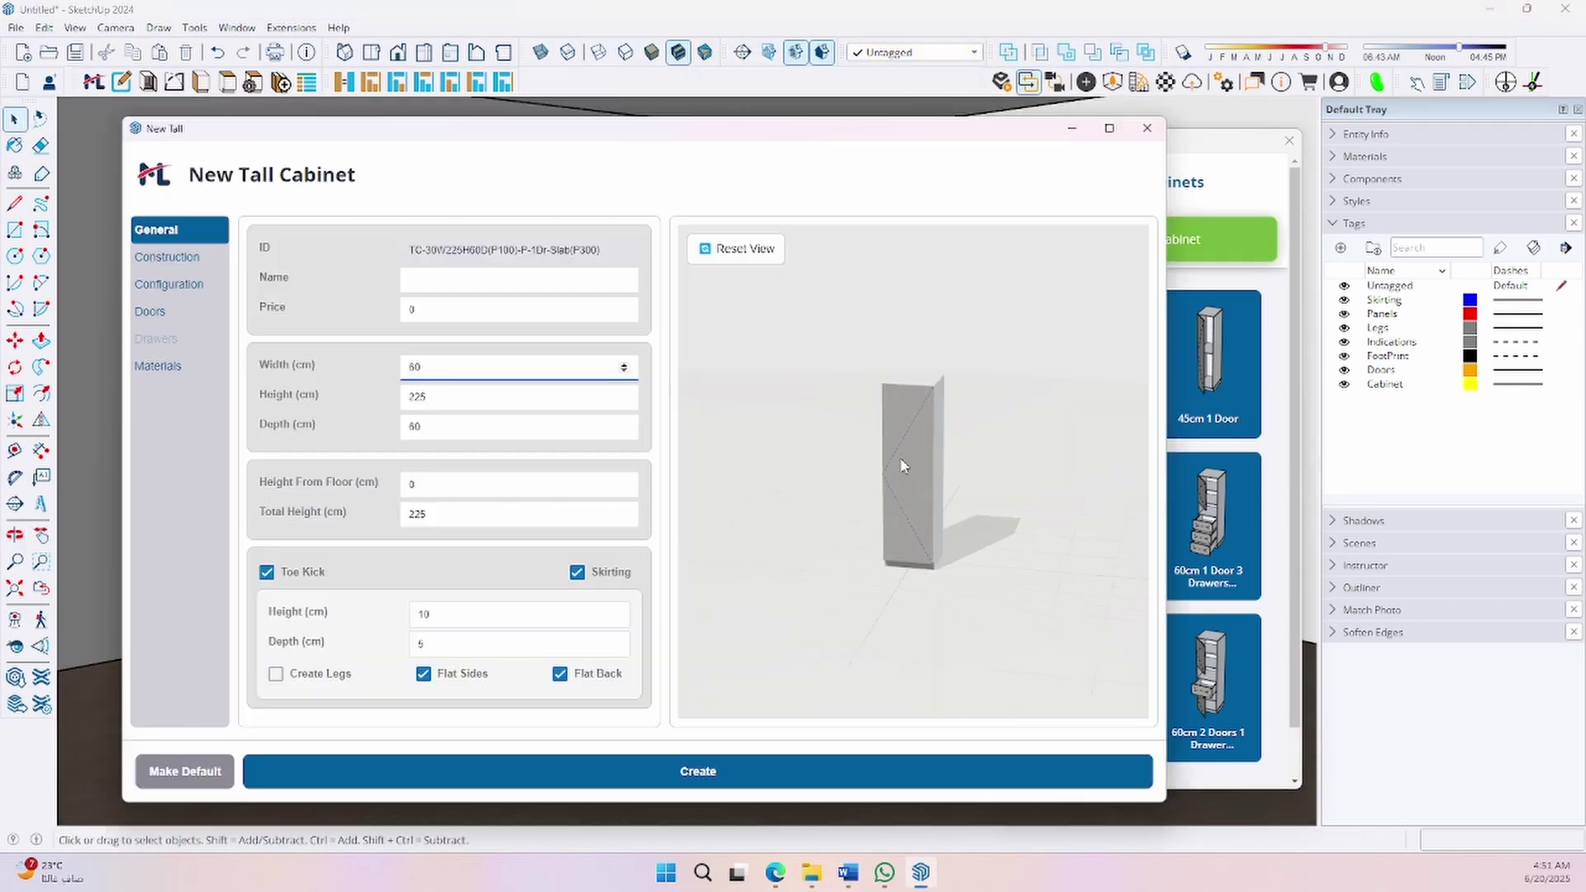
- Lay out a tall cabinet with a top-hinged door, appliance space and bottom drawer
{"action": "left_click", "coordinate": [172, 284]}
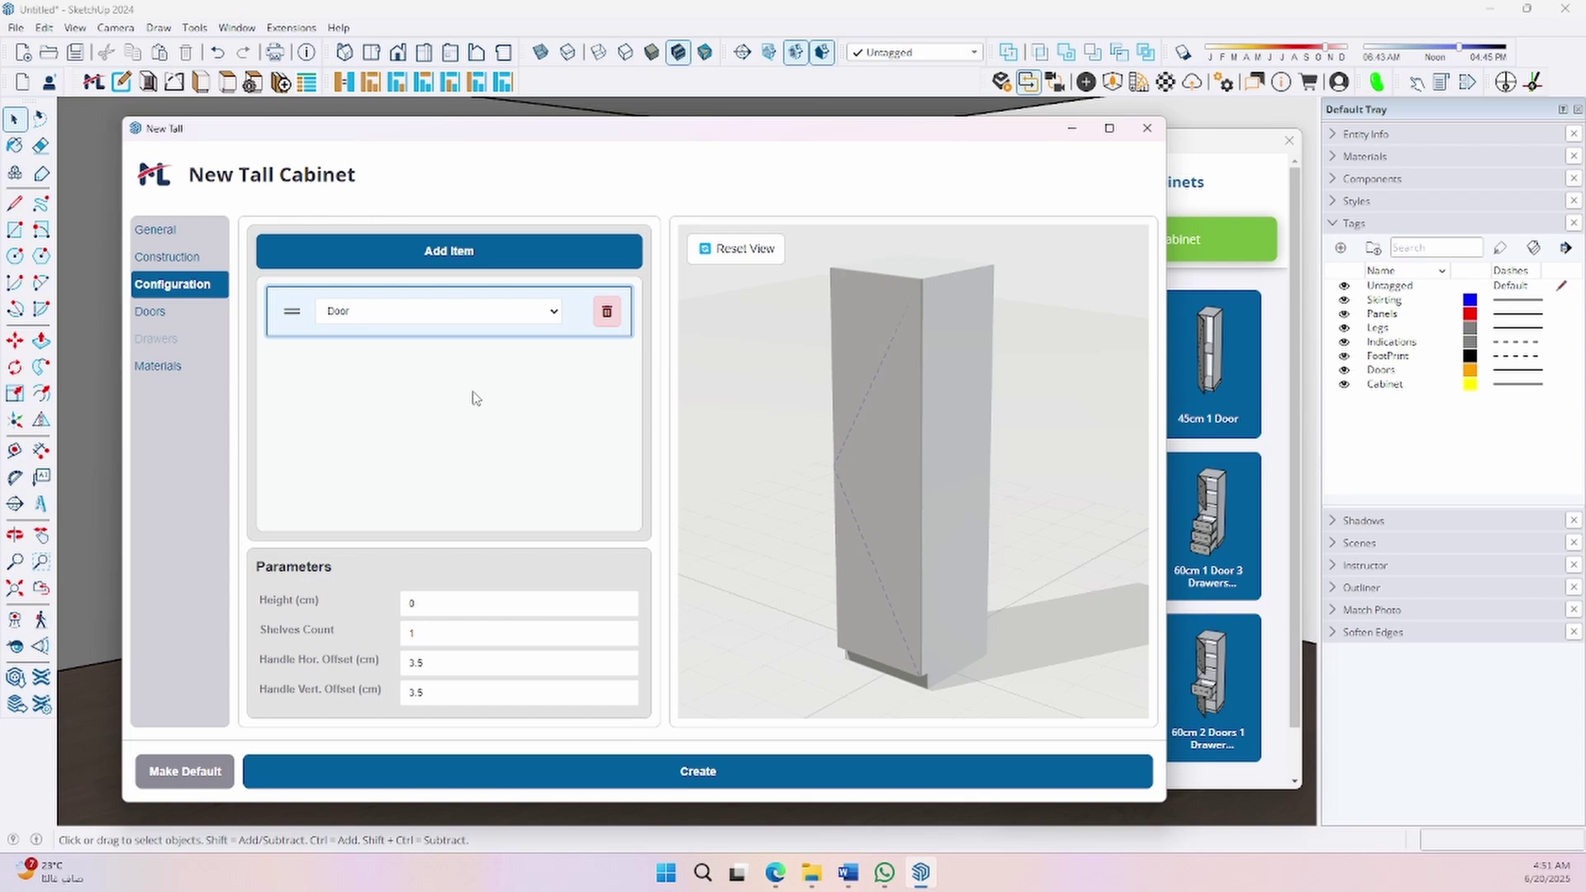
{"action": "left_click", "coordinate": [449, 250]}
{"action": "left_click", "coordinate": [433, 367]}
{"action": "left_click", "coordinate": [372, 488]}
{"action": "left_click", "coordinate": [449, 251]}
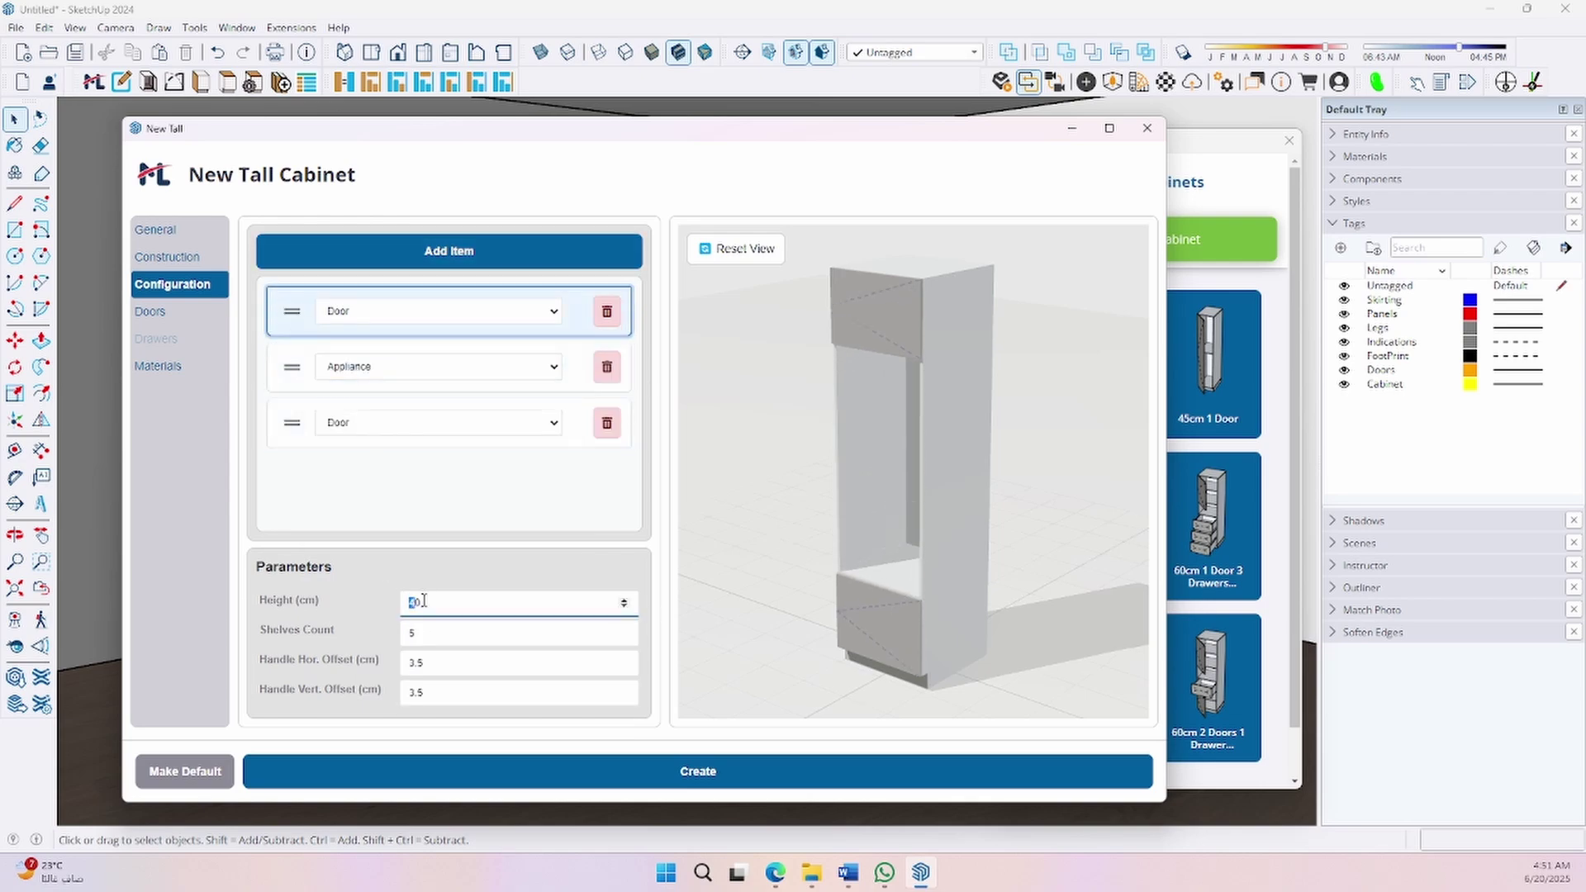
{"action": "left_click", "coordinate": [434, 311]}
{"action": "left_click", "coordinate": [359, 335]}
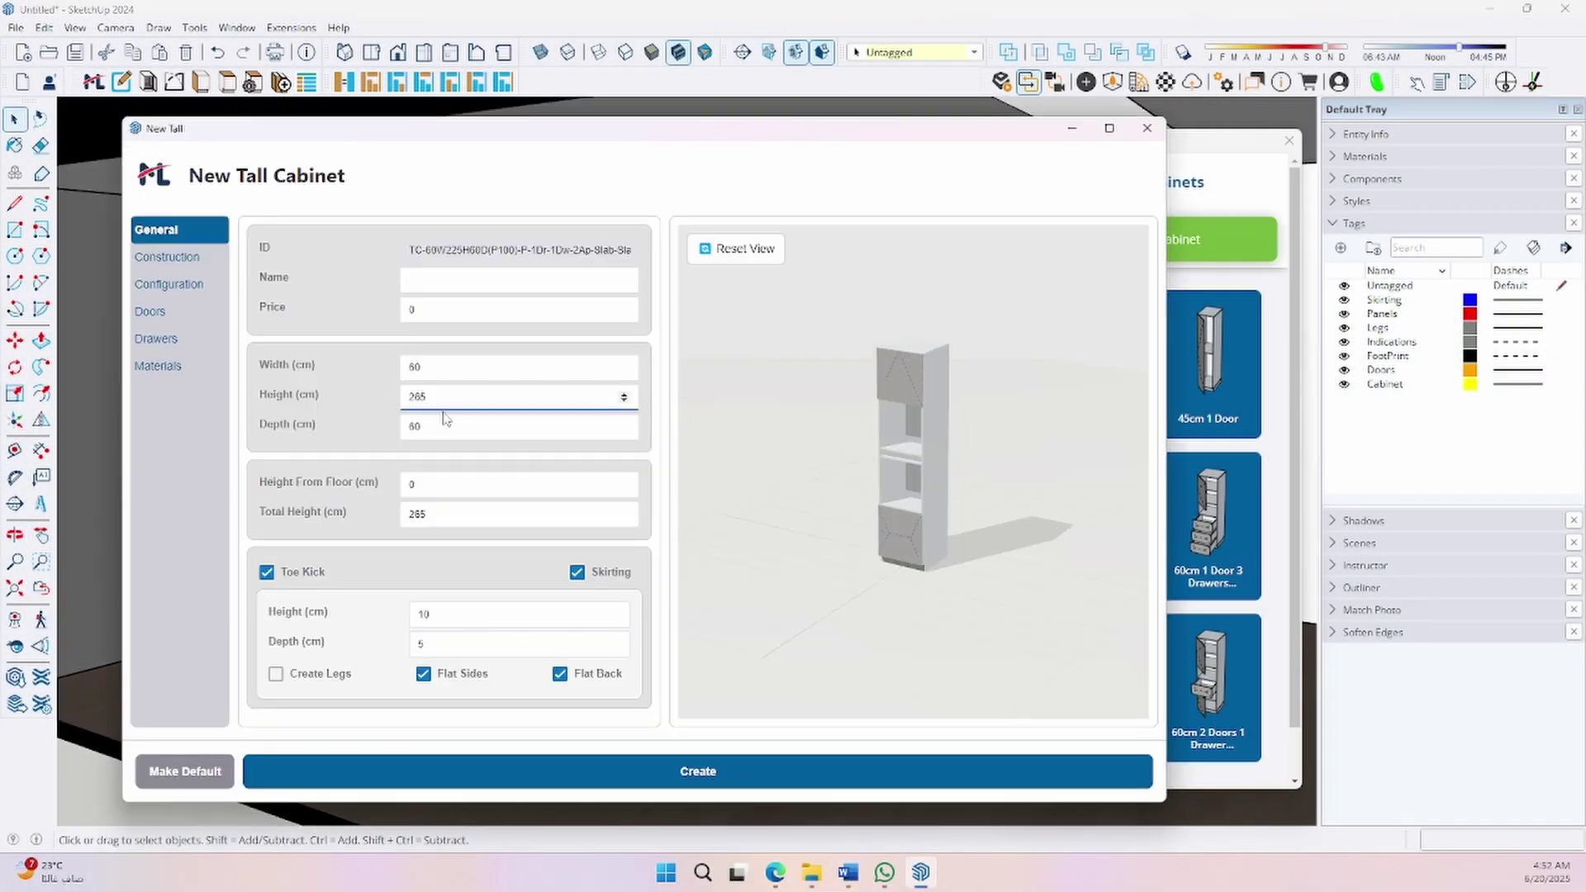
- Add a tall cabinet, 60cm H80 and 45cm H40 wall cabinets, and a 12 cm filler
{"action": "left_click", "coordinate": [174, 283]}
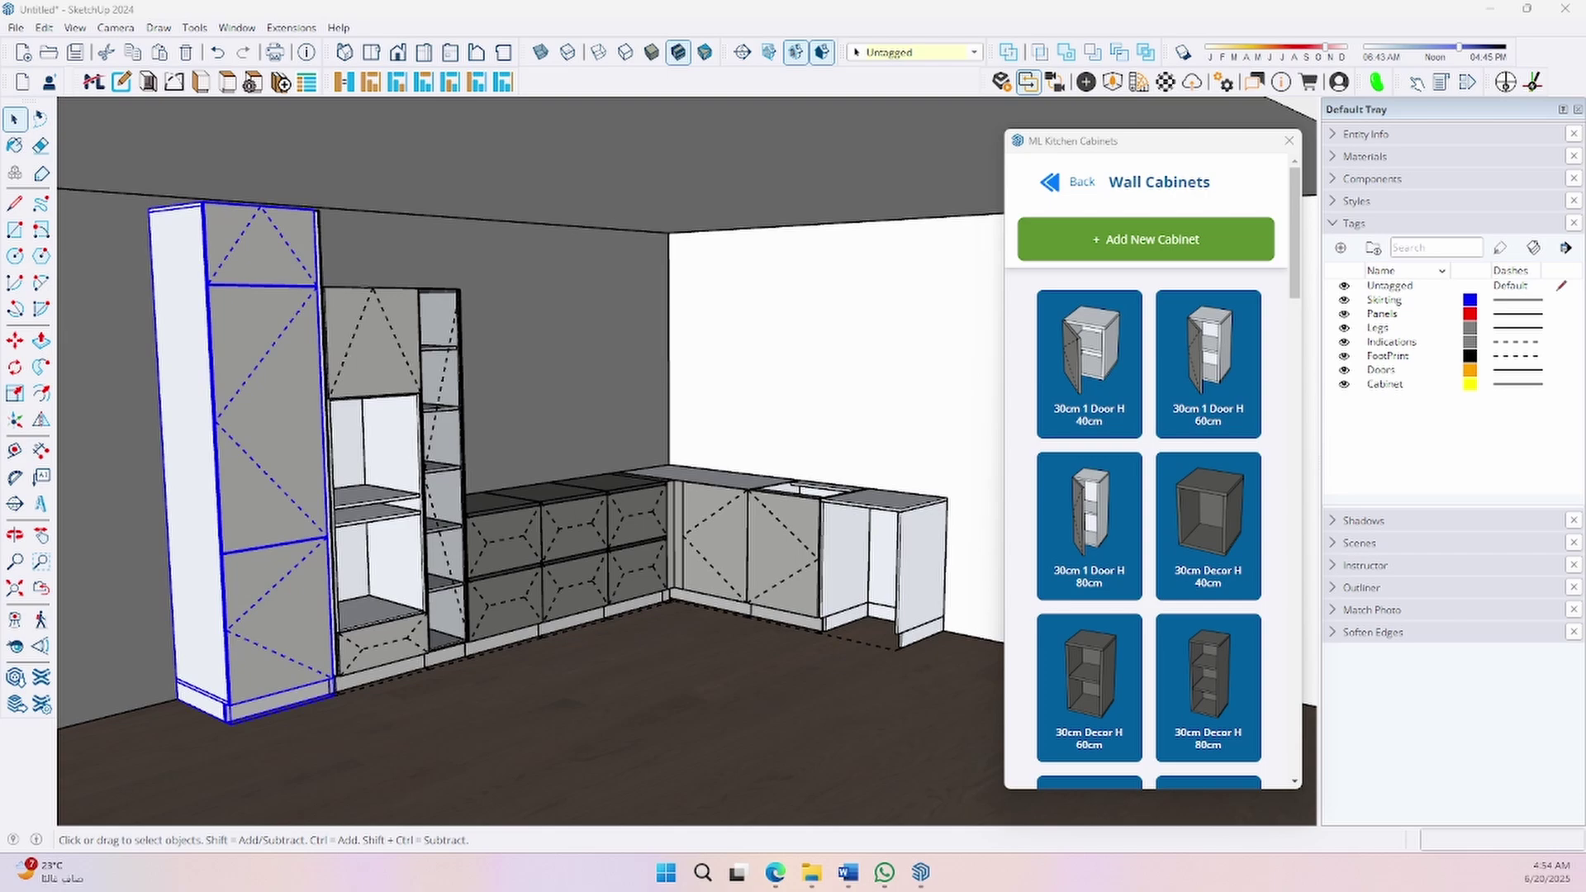
{"action": "middle_click_drag", "start_coordinate": [398, 501], "coordinate": [410, 501]}
{"action": "scroll", "coordinate": [1120, 540], "scroll_direction": "down", "scroll_amount": 5}
{"action": "scroll", "coordinate": [615, 634], "scroll_direction": "up", "scroll_amount": 5}
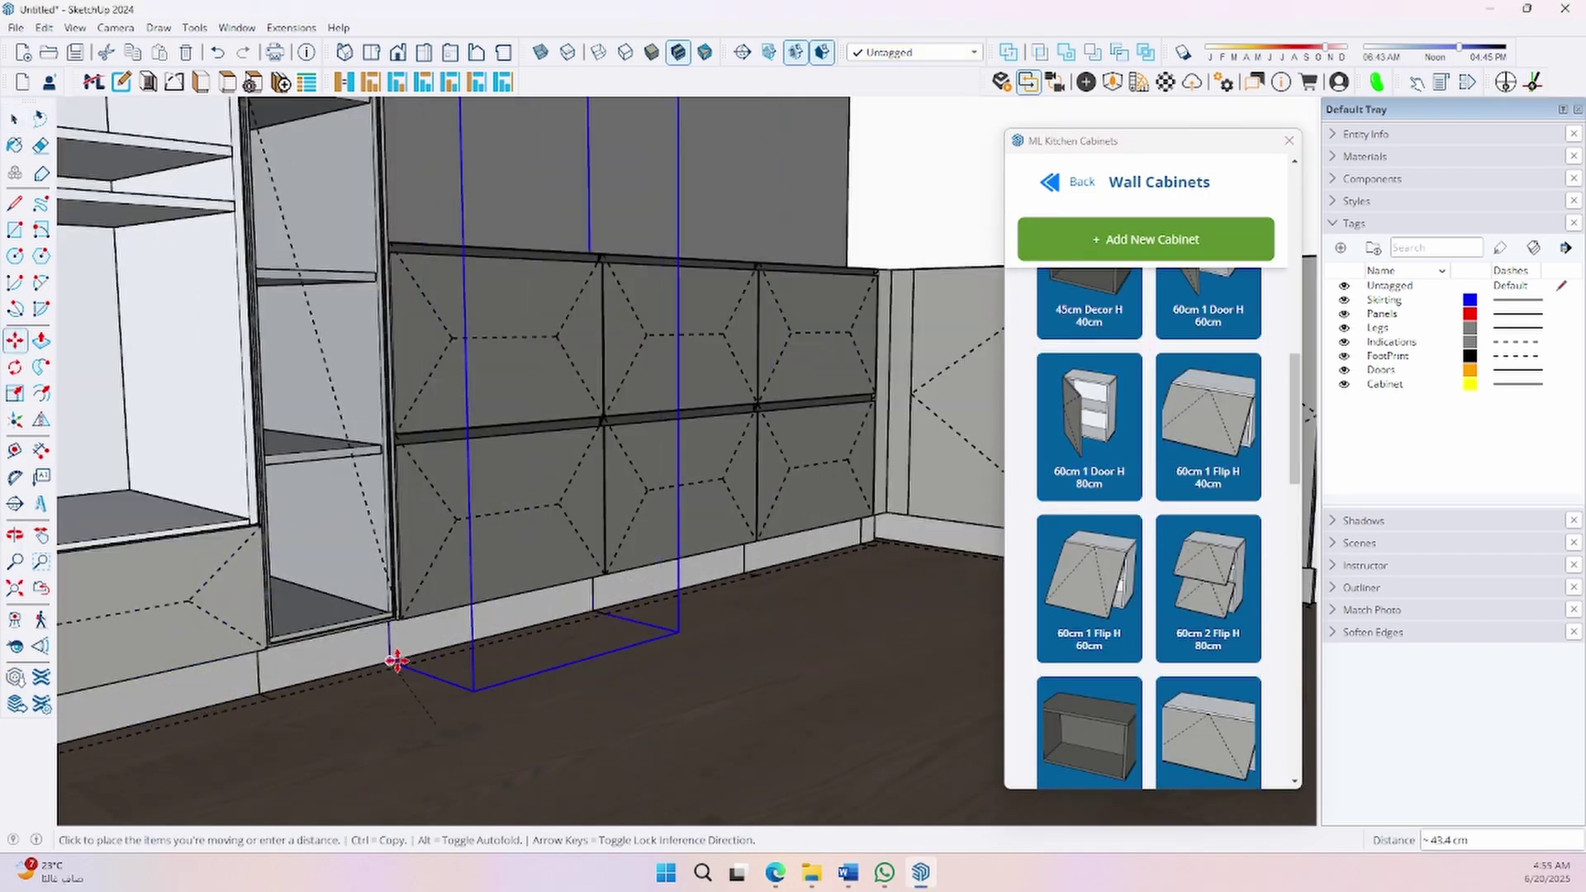
{"action": "scroll", "coordinate": [722, 186], "scroll_direction": "down", "scroll_amount": 3}
{"action": "mouse_move", "coordinate": [722, 186]}
{"action": "middle_mouse_down"}
{"action": "mouse_move", "coordinate": [765, 666]}
{"action": "mouse_move", "coordinate": [596, 390]}
{"action": "middle_mouse_up"}
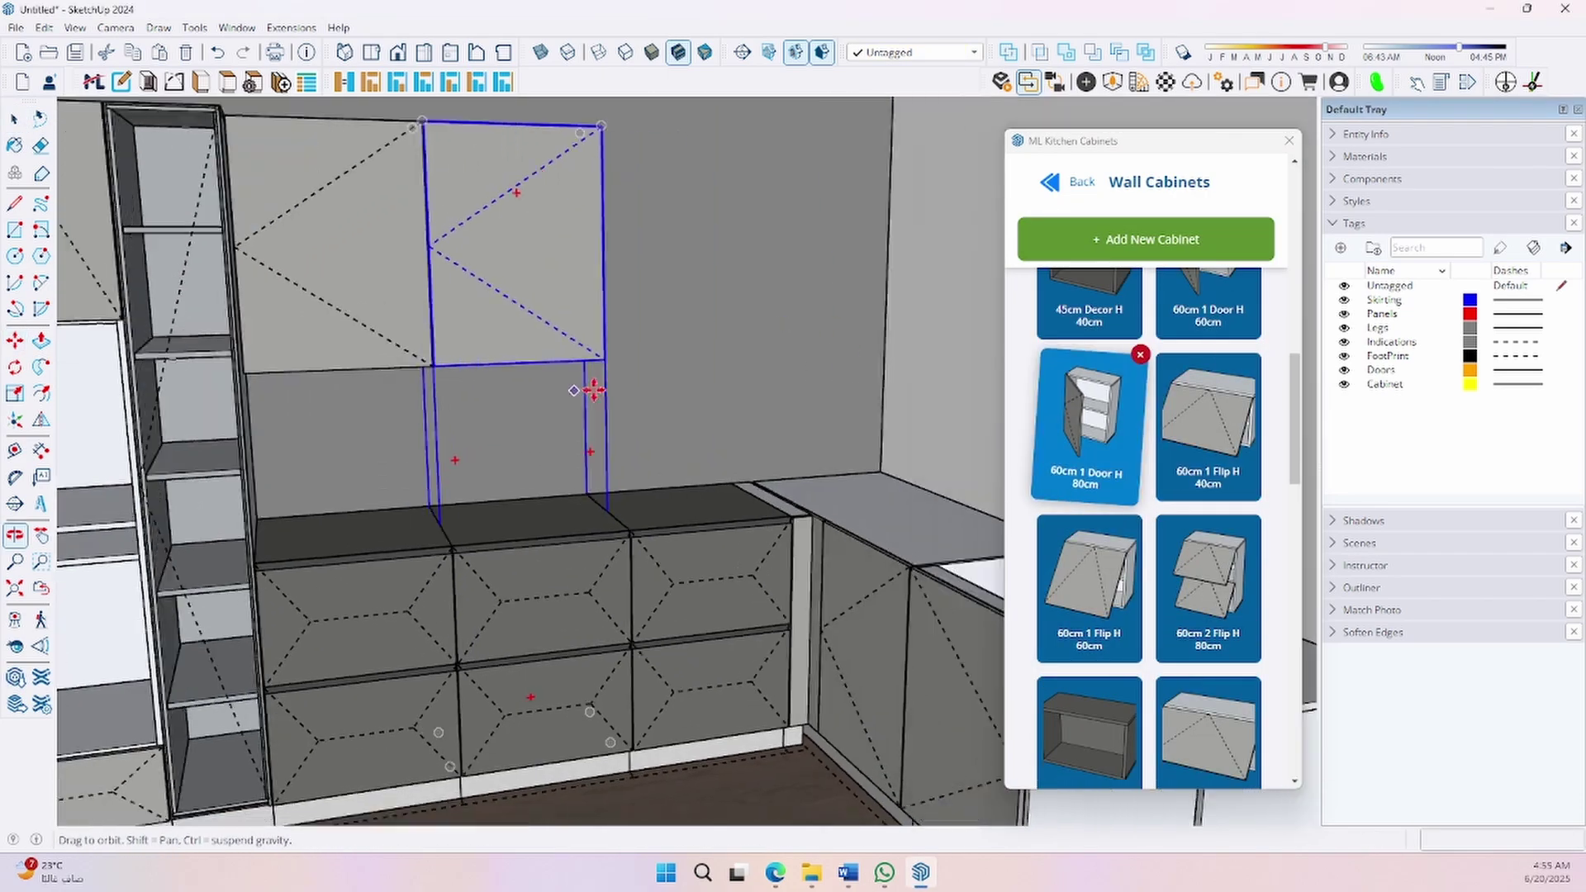
{"action": "scroll", "coordinate": [795, 755], "scroll_direction": "down", "scroll_amount": 5}
{"action": "scroll", "coordinate": [694, 485], "scroll_direction": "up", "scroll_amount": 2}
{"action": "scroll", "coordinate": [1114, 545], "scroll_direction": "up", "scroll_amount": 3}
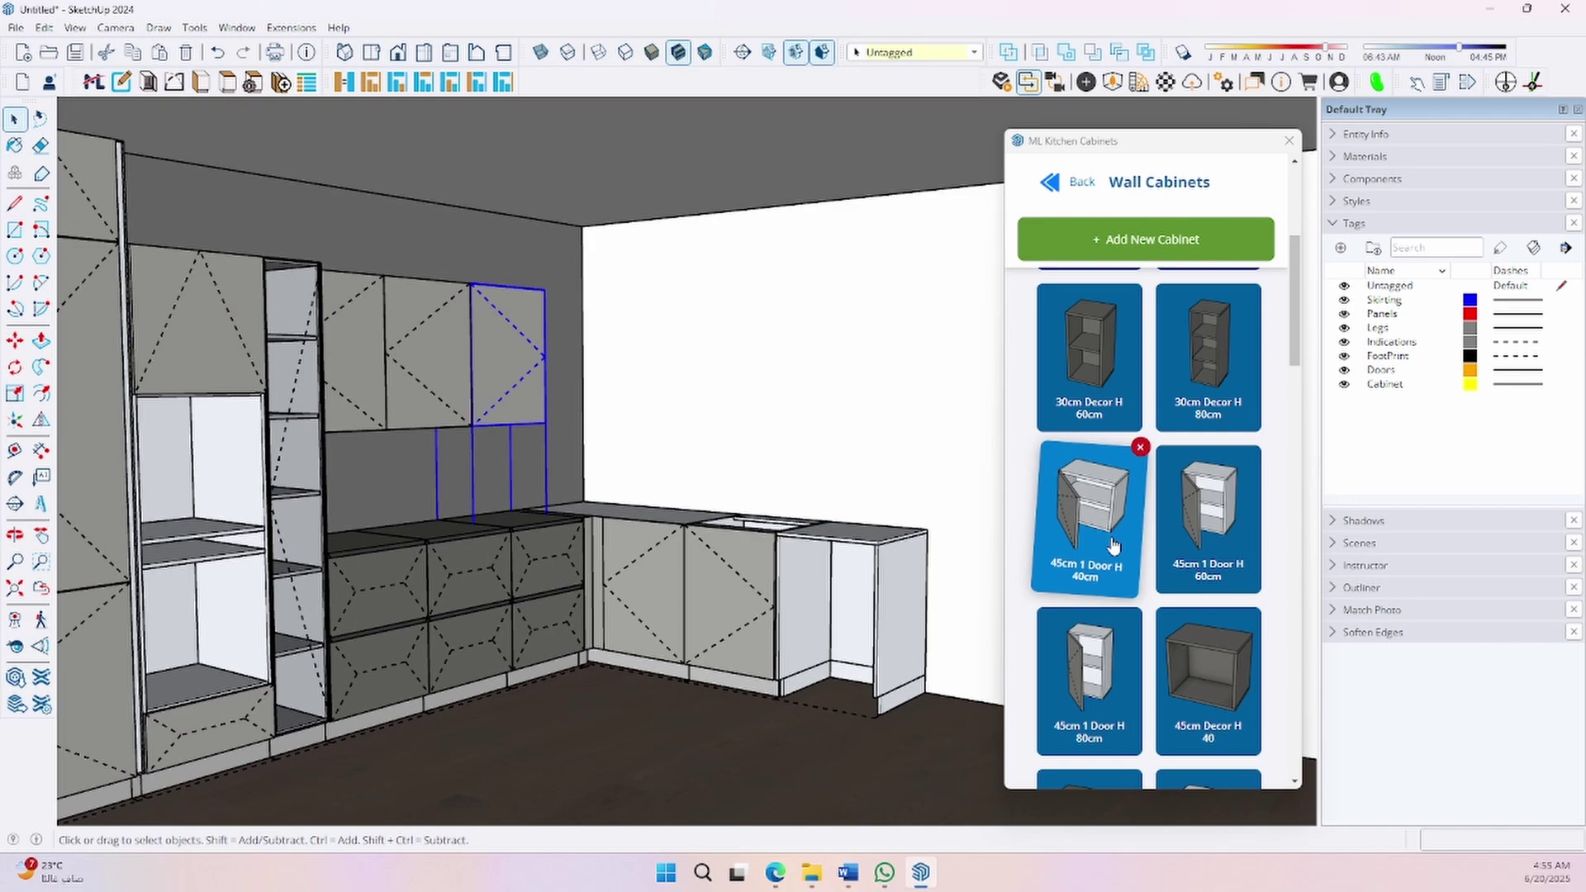
{"action": "scroll", "coordinate": [589, 676], "scroll_direction": "up", "scroll_amount": 3}
{"action": "middle_click_drag", "start_coordinate": [927, 401], "coordinate": [578, 359]}
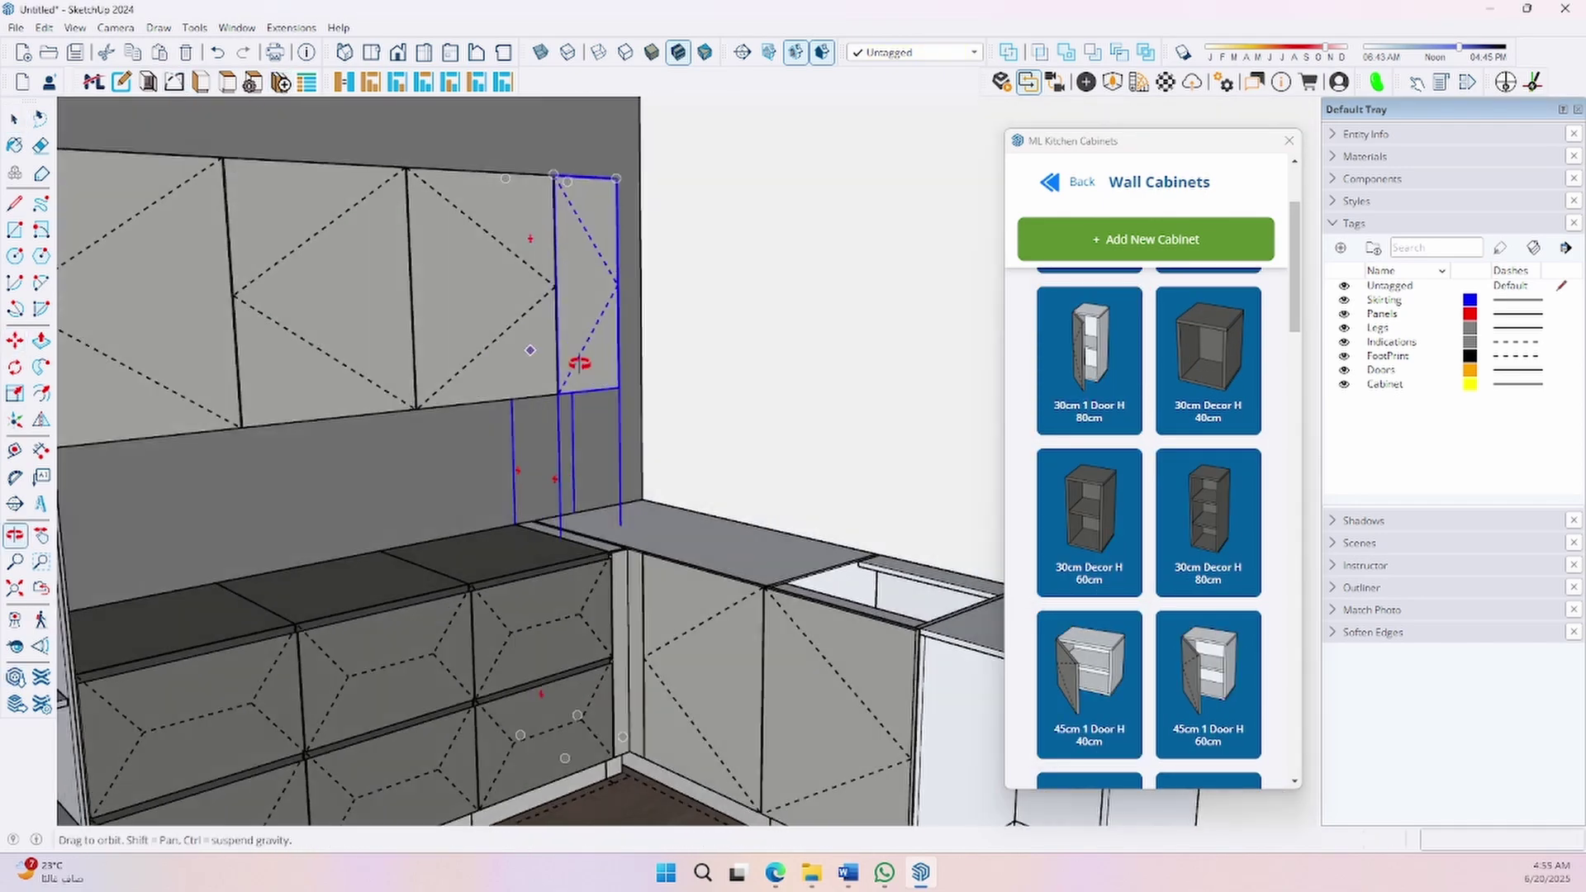
{"action": "scroll", "coordinate": [591, 394], "scroll_direction": "up", "scroll_amount": 2}
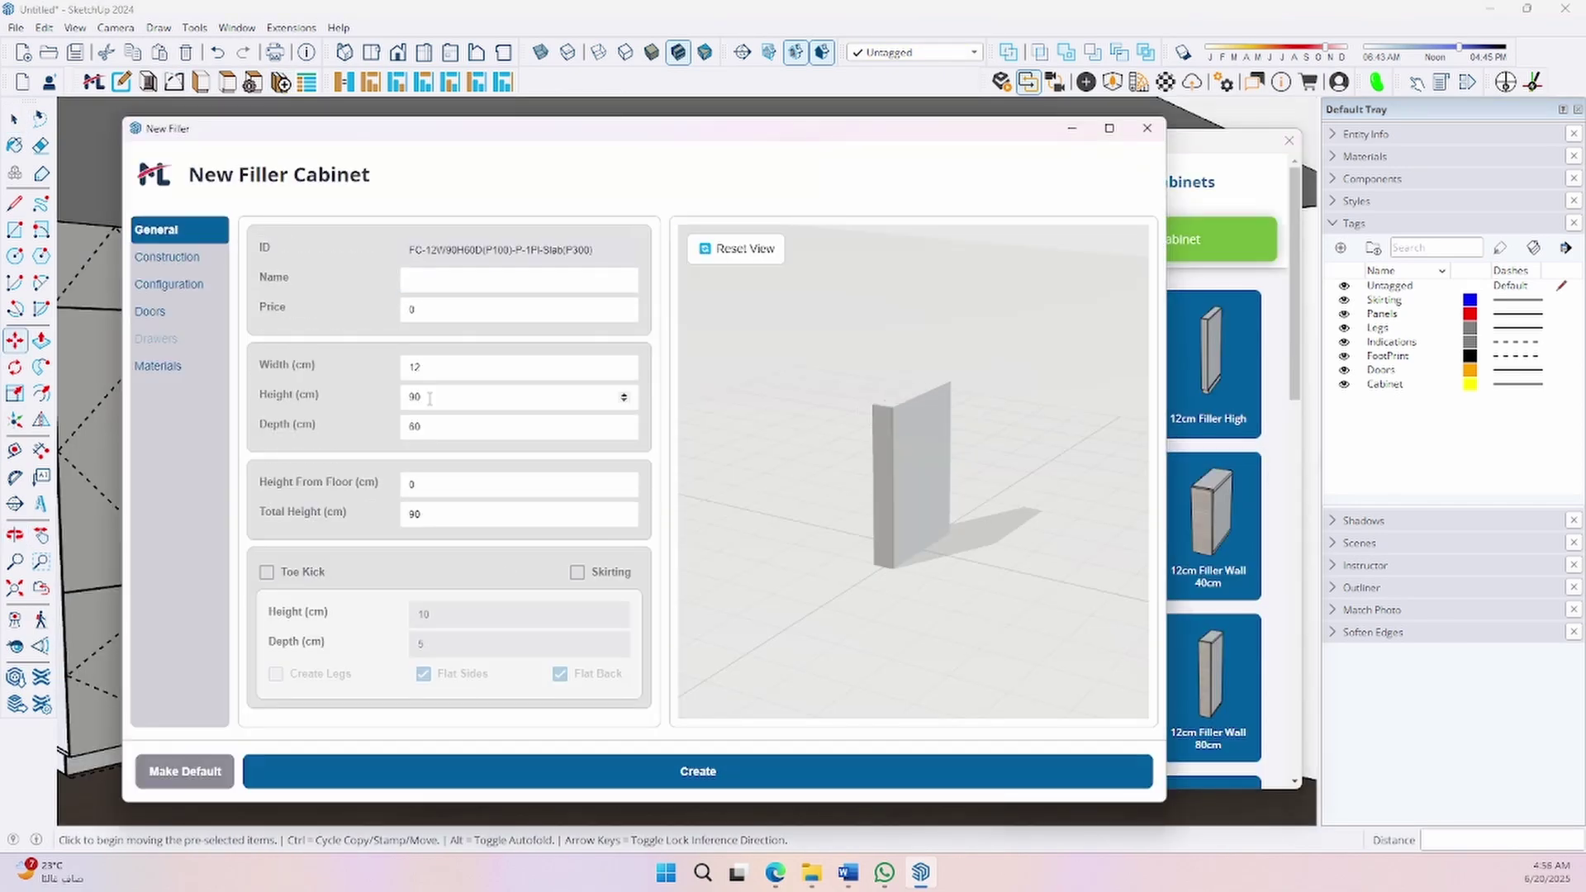
{"action": "key", "text": "Return"}
{"action": "scroll", "coordinate": [584, 655], "scroll_direction": "up", "scroll_amount": 3}
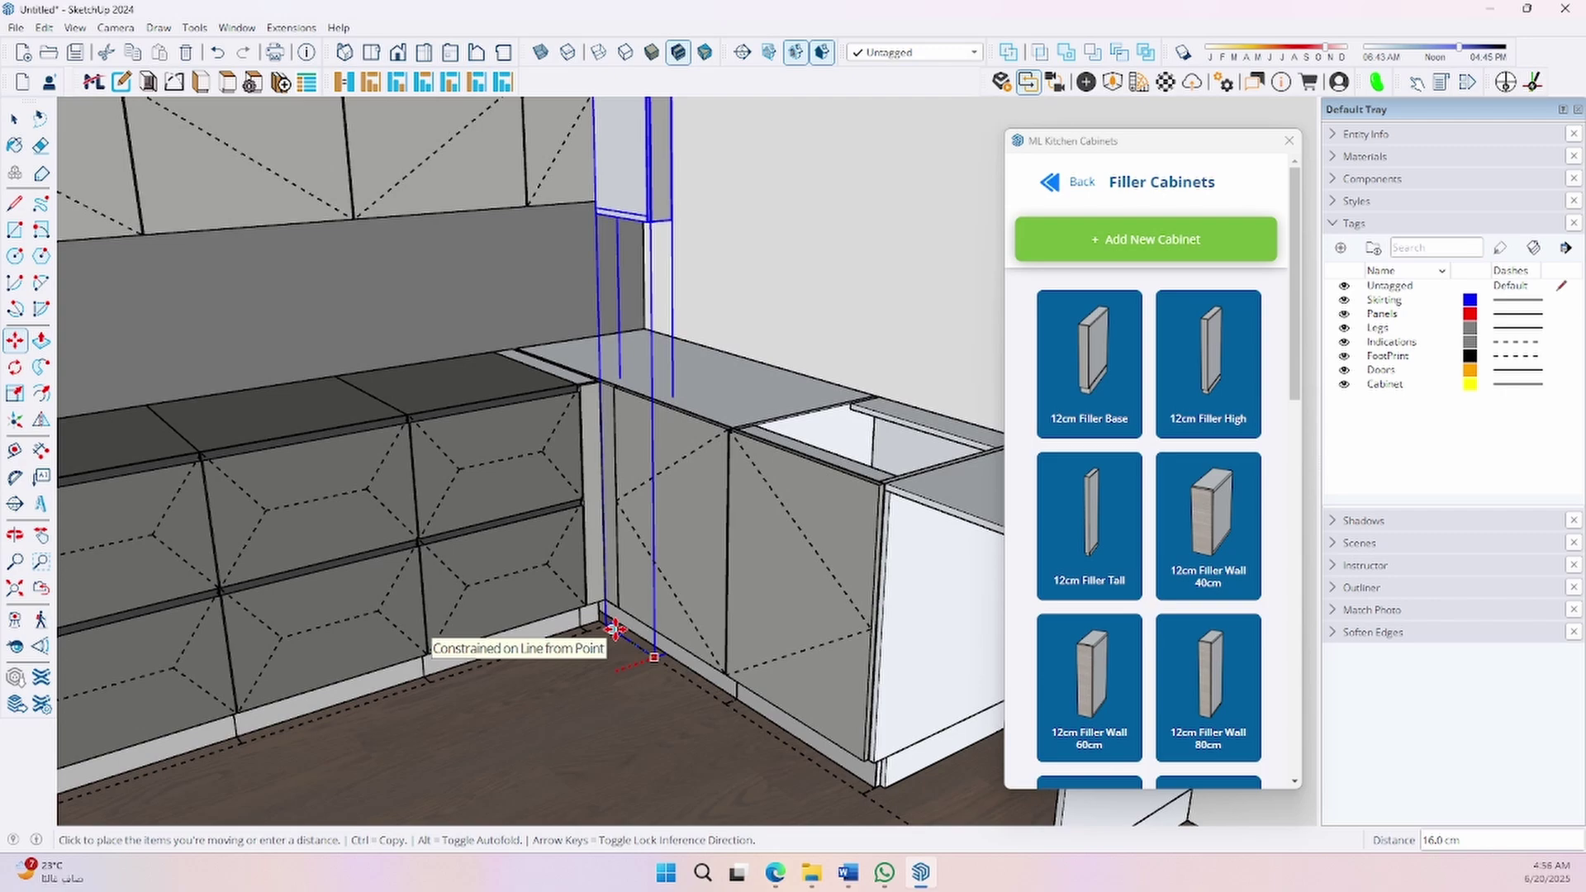
{"action": "scroll", "coordinate": [549, 241], "scroll_direction": "up", "scroll_amount": 3}
{"action": "scroll", "coordinate": [293, 177], "scroll_direction": "up", "scroll_amount": 2}
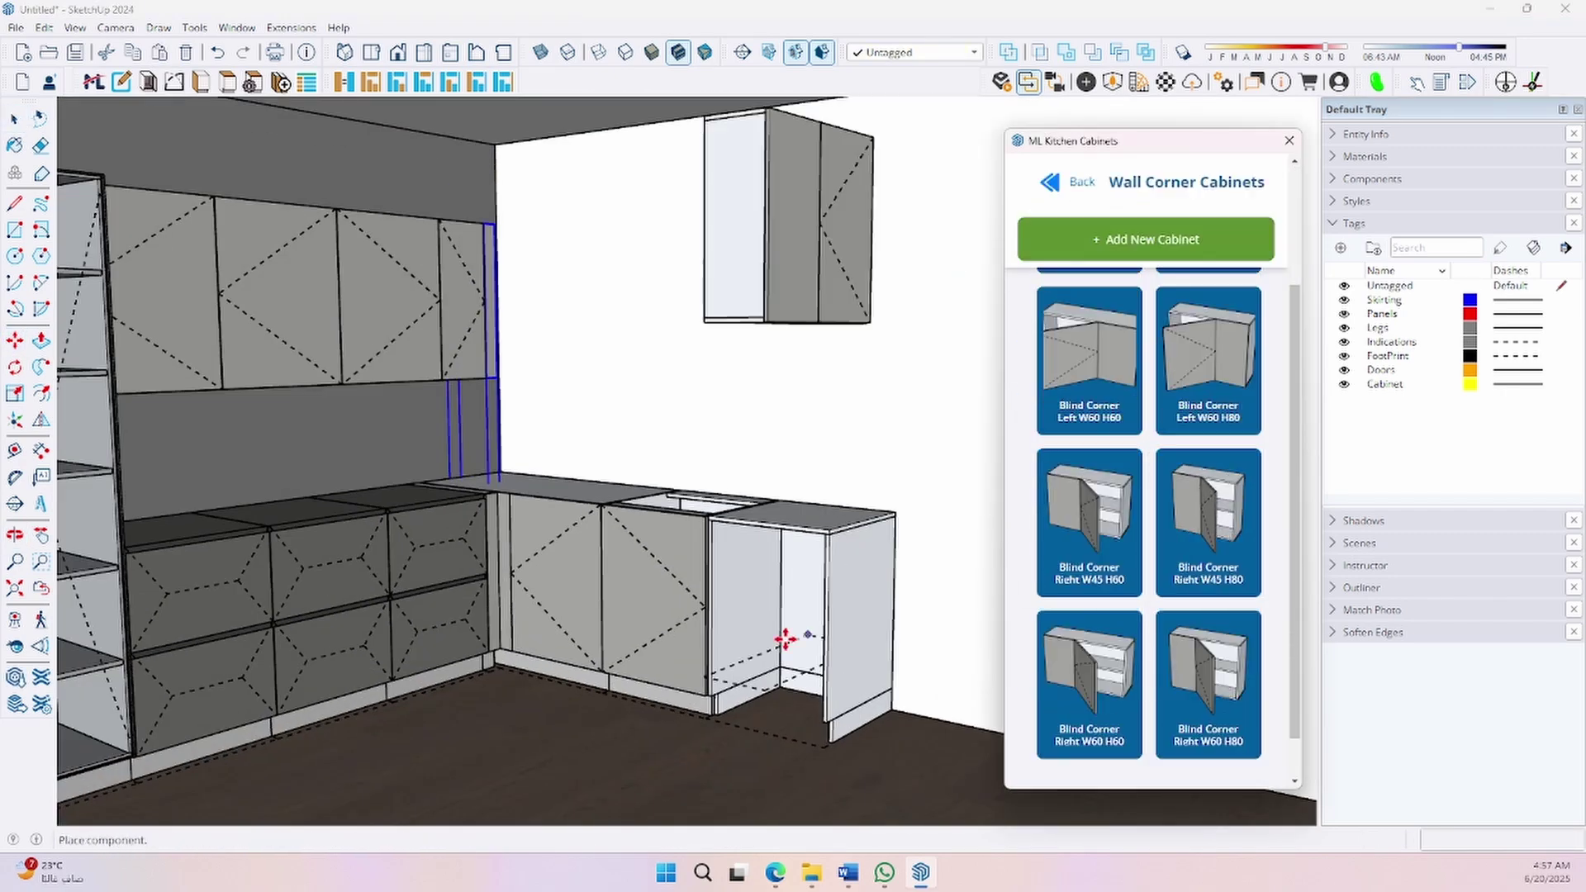
- Place the Wall Corner cabinet in the kitchen corner, ready to rotate it into position
{"action": "left_click", "coordinate": [576, 689]}
{"action": "key", "text": "q"}
{"action": "scroll", "coordinate": [576, 689], "scroll_direction": "up", "scroll_amount": 3}
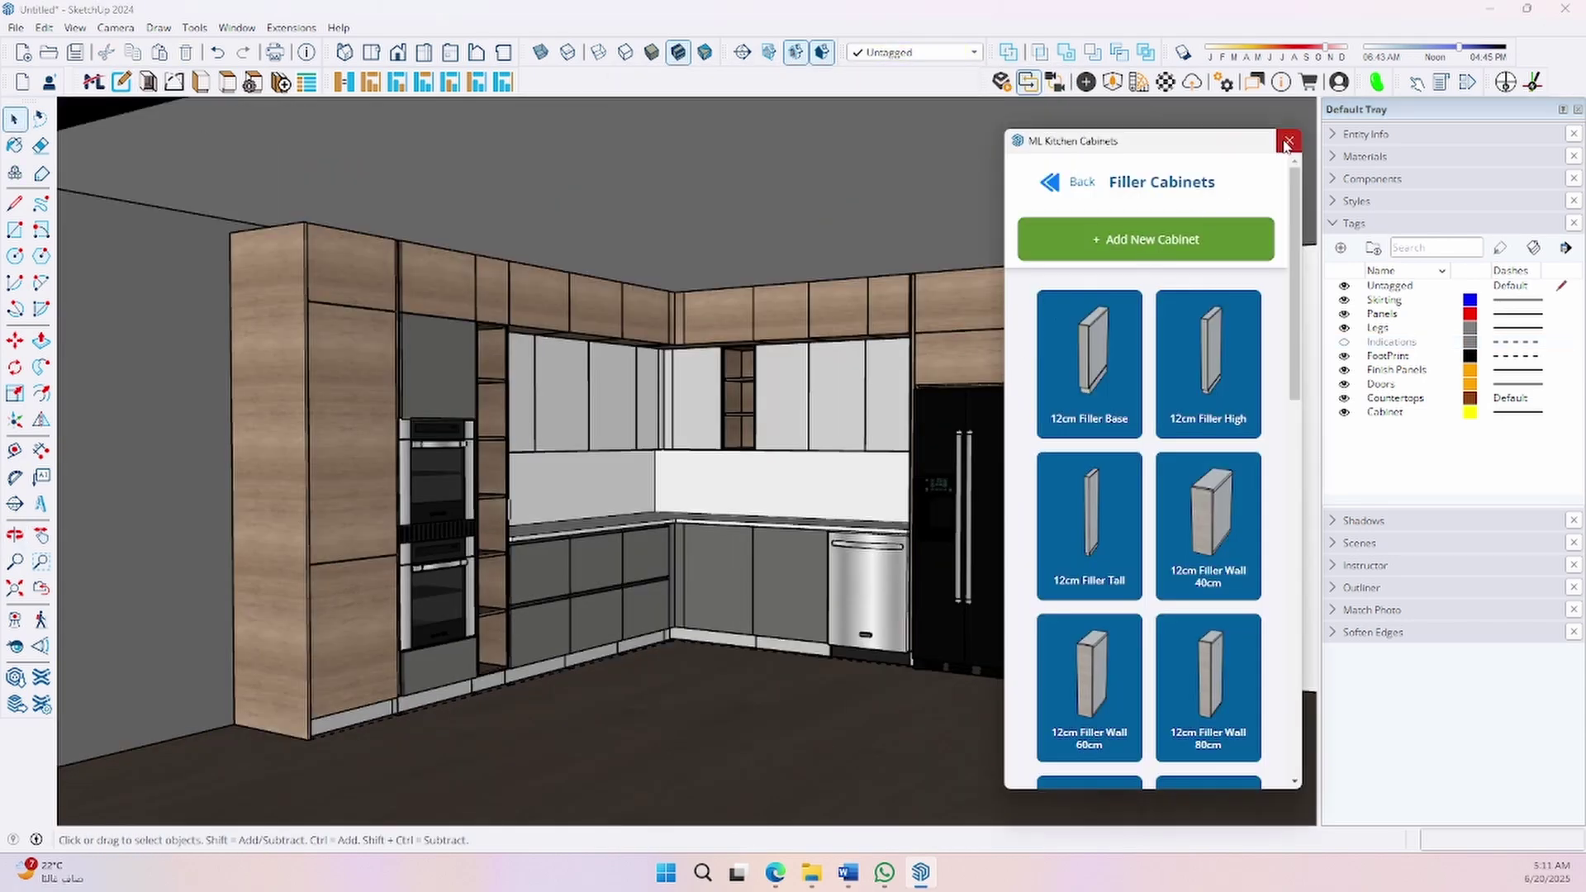
{"action": "left_click", "coordinate": [1284, 144]}
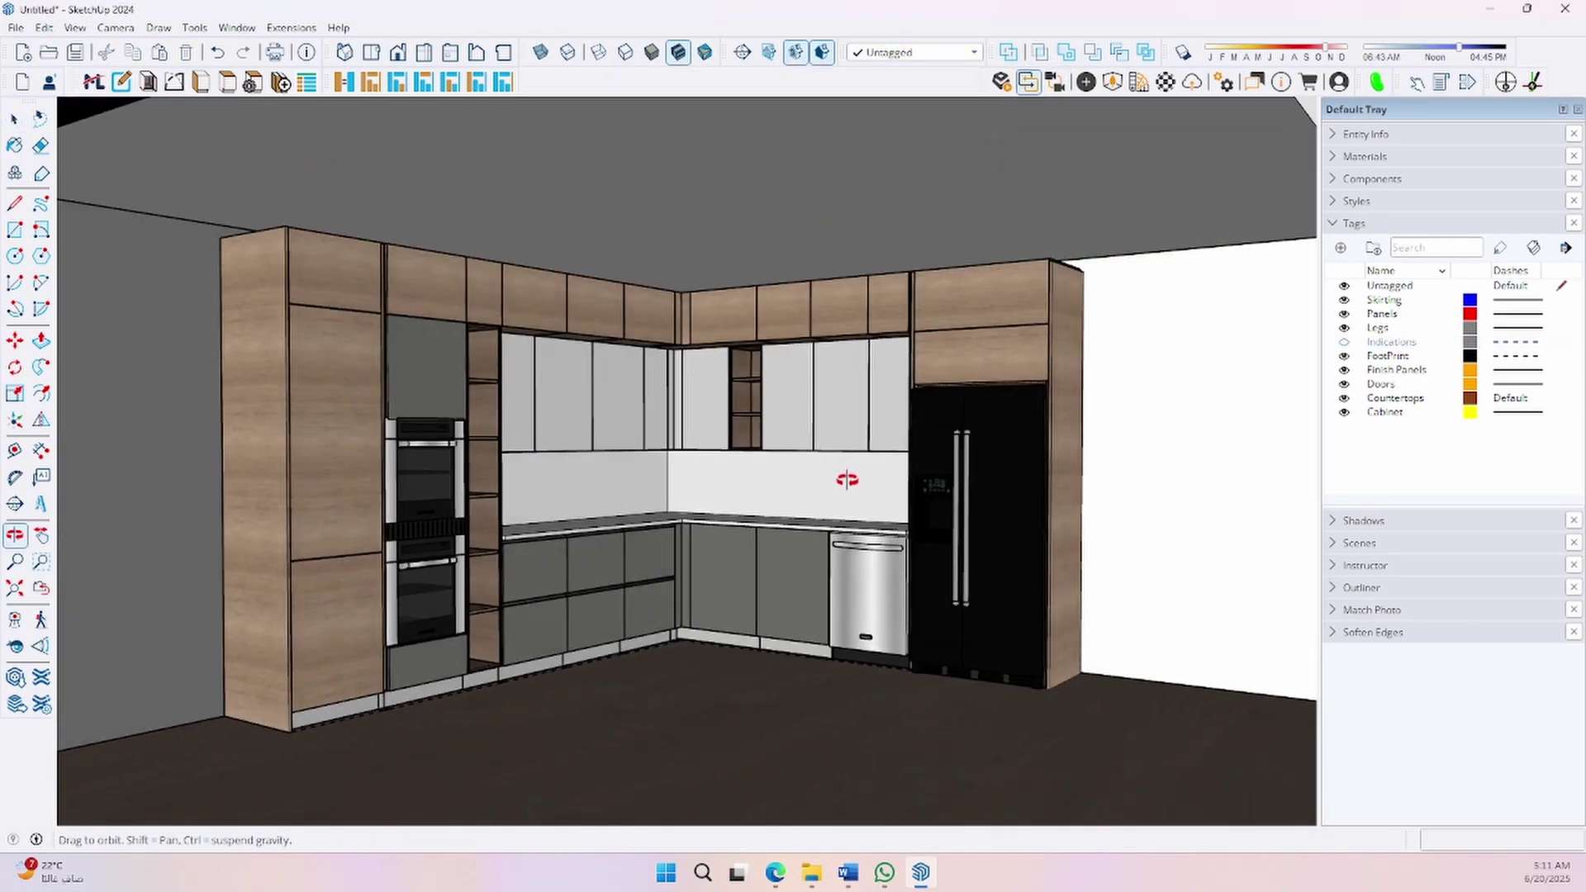
{"action": "scroll", "coordinate": [840, 485], "scroll_direction": "up", "scroll_amount": 2}
{"action": "left_click_drag", "start_coordinate": [762, 493], "coordinate": [797, 496]}
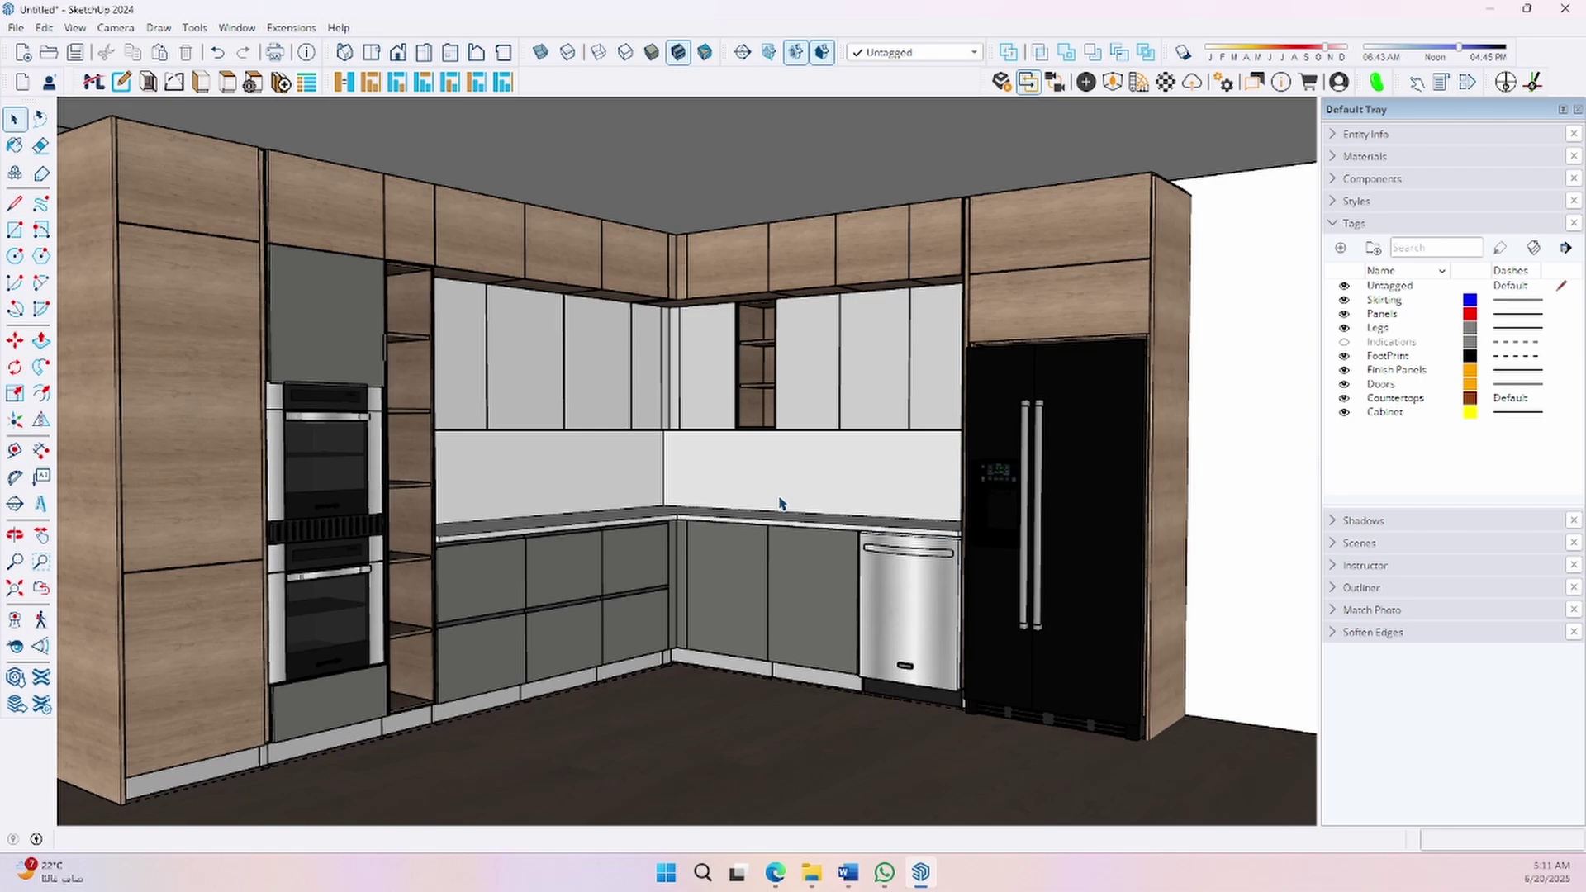
{"action": "middle_click_drag", "start_coordinate": [797, 495], "coordinate": [787, 501]}
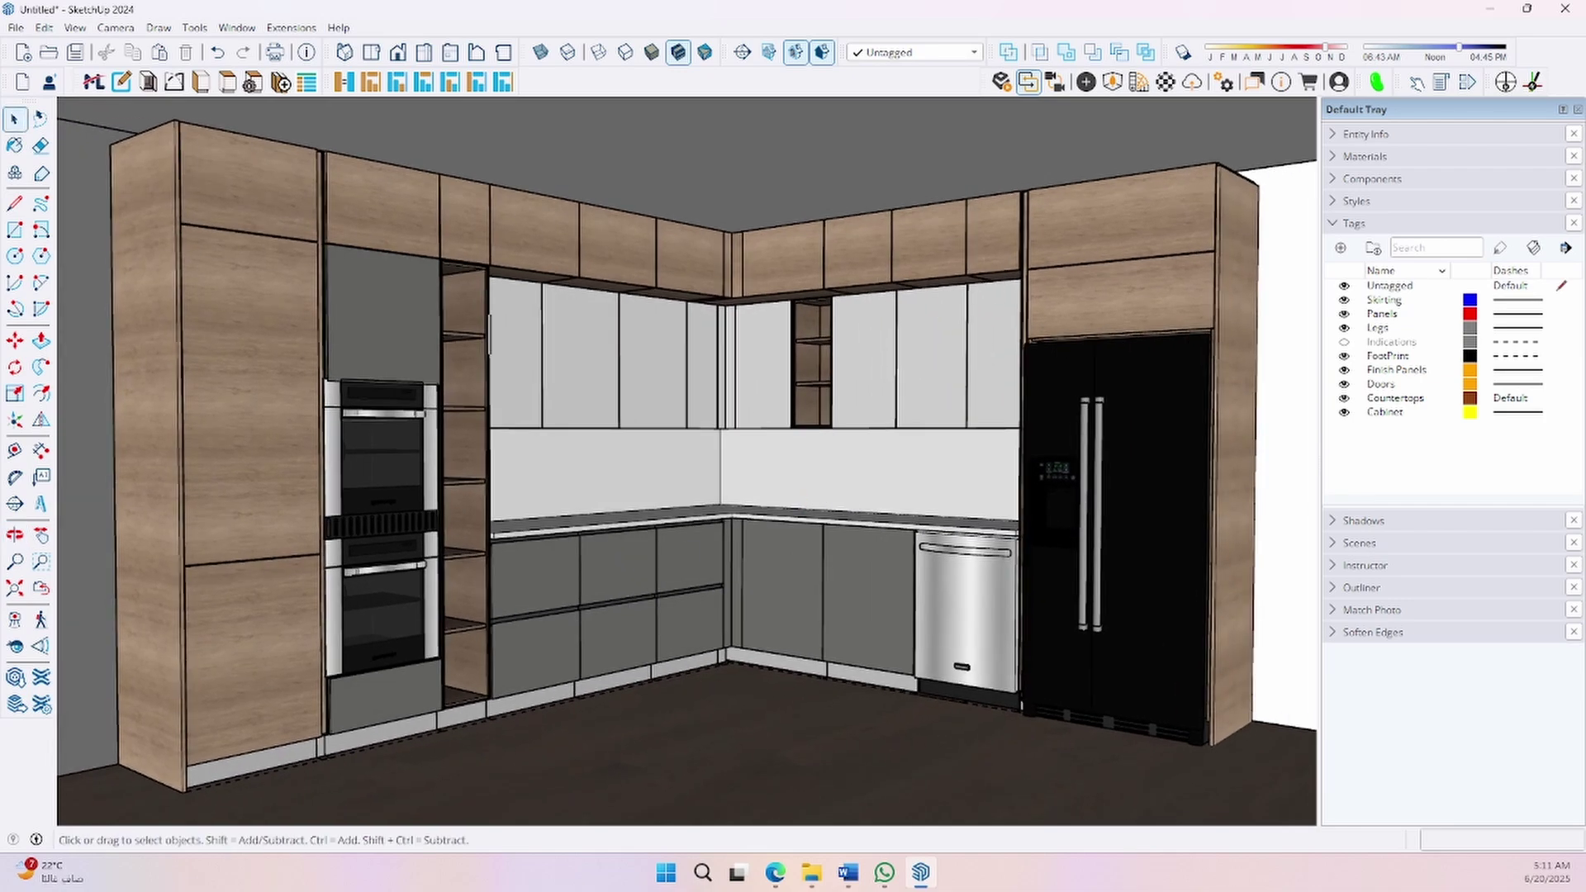